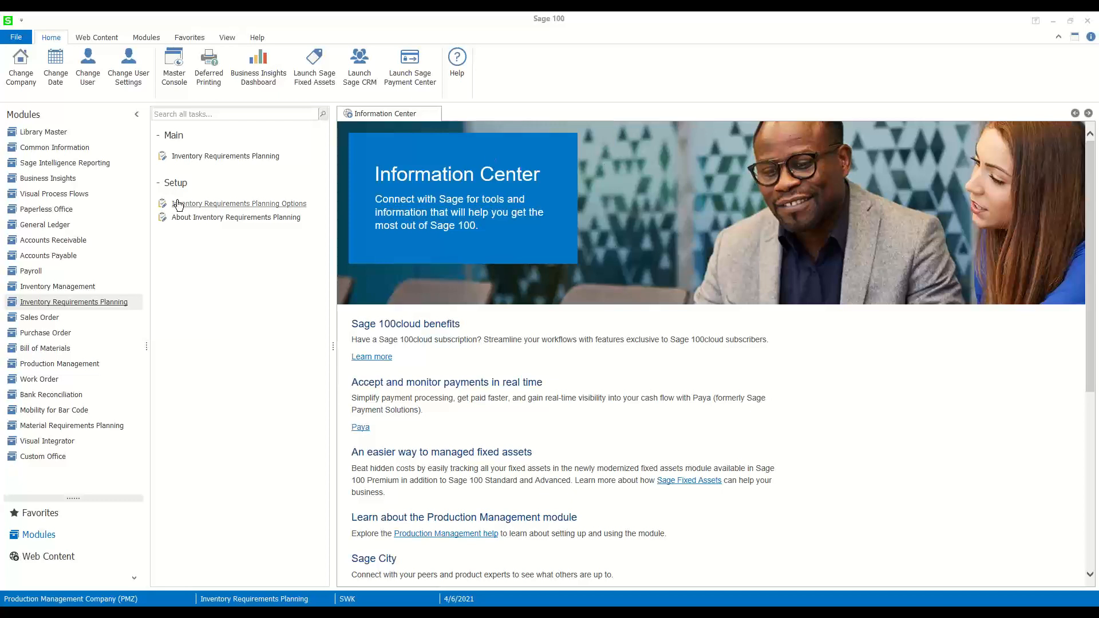
# - Review the integration settings in Inventory Requirements Planning Options and close the options
pyautogui.click(203, 208)
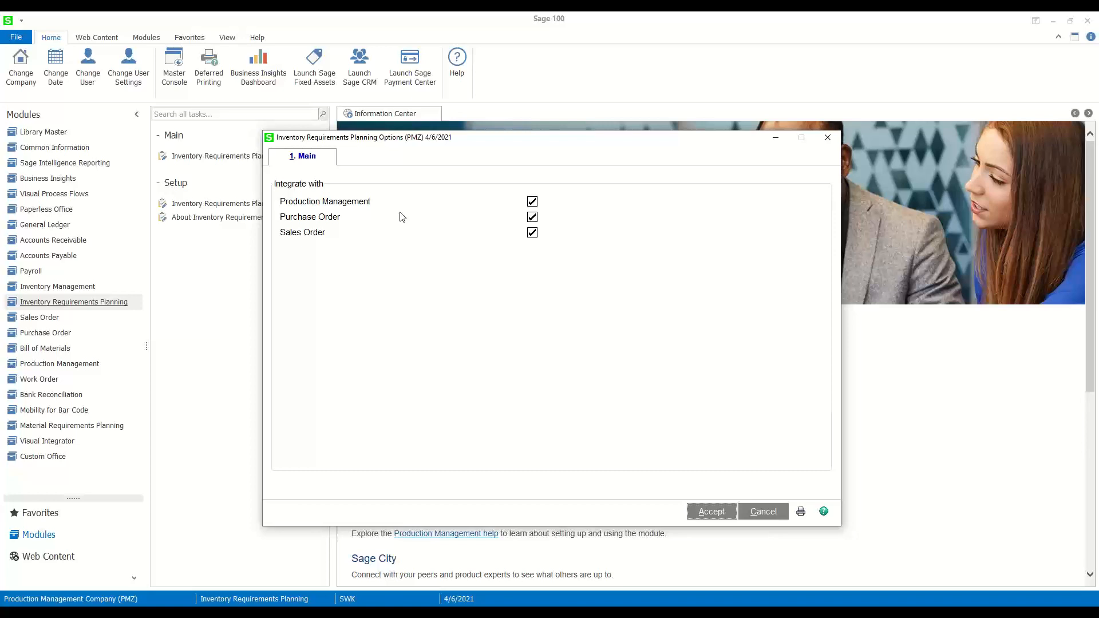
pyautogui.click(824, 139)
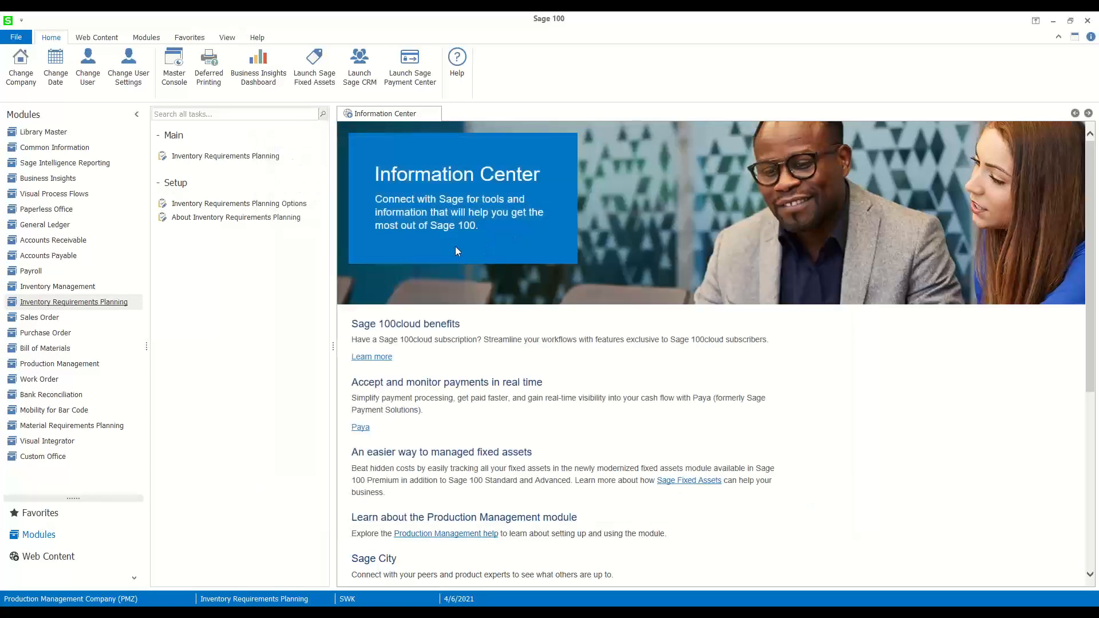
# - Open Item Maintenance in Inventory Management, display item BOARD-004230-33 and examine its primary vendor
pyautogui.click(69, 286)
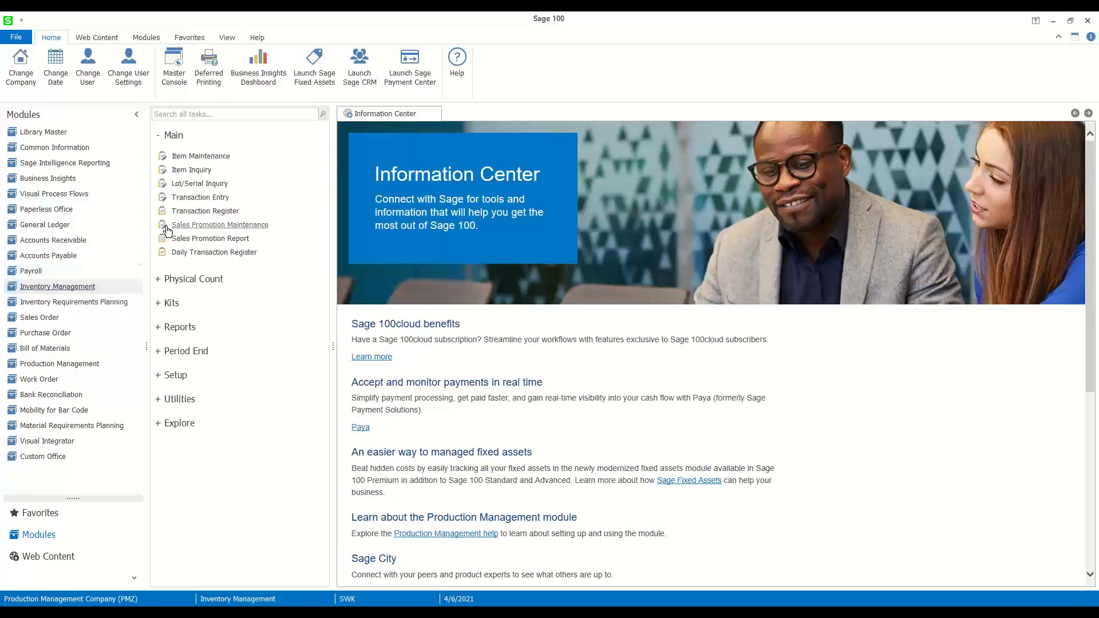
pyautogui.click(201, 157)
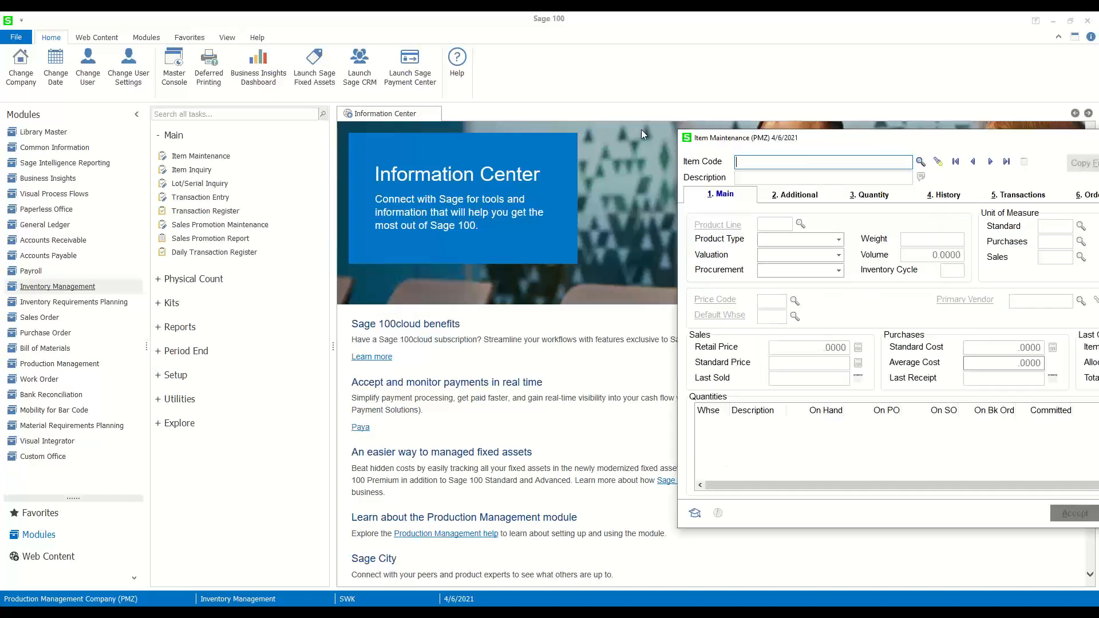
pyautogui.moveTo(935, 139); pyautogui.dragTo(577, 118)
pyautogui.click(640, 141)
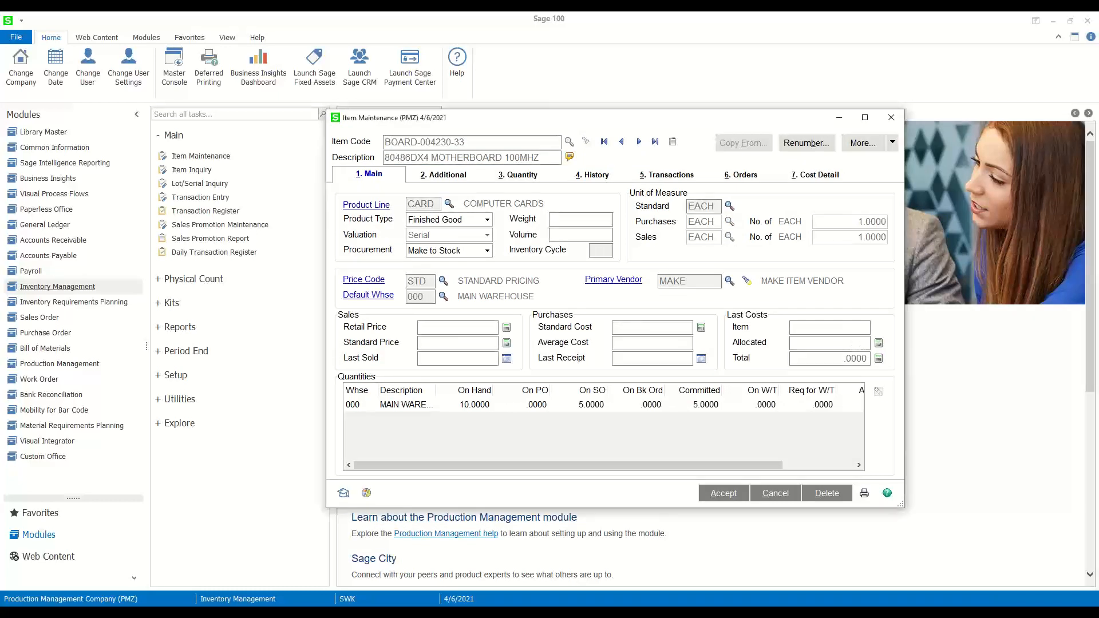
pyautogui.moveTo(694, 281); pyautogui.dragTo(616, 273)
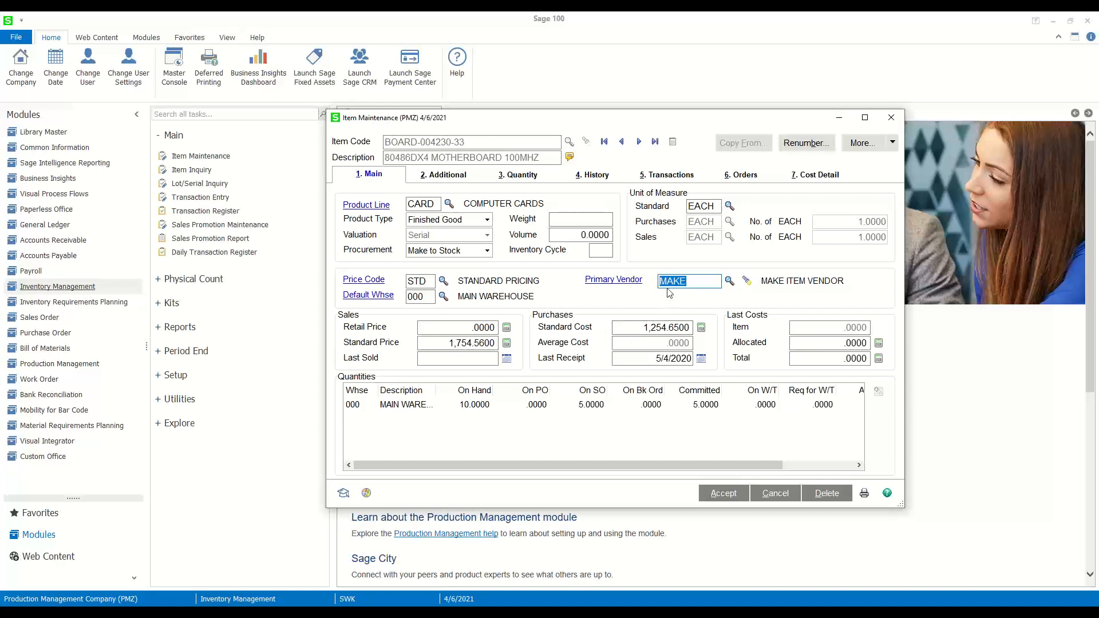
# - Examine the main warehouse's reorder methods and quantities in the item's Reorder Maintenance, and accept
pyautogui.click(893, 146)
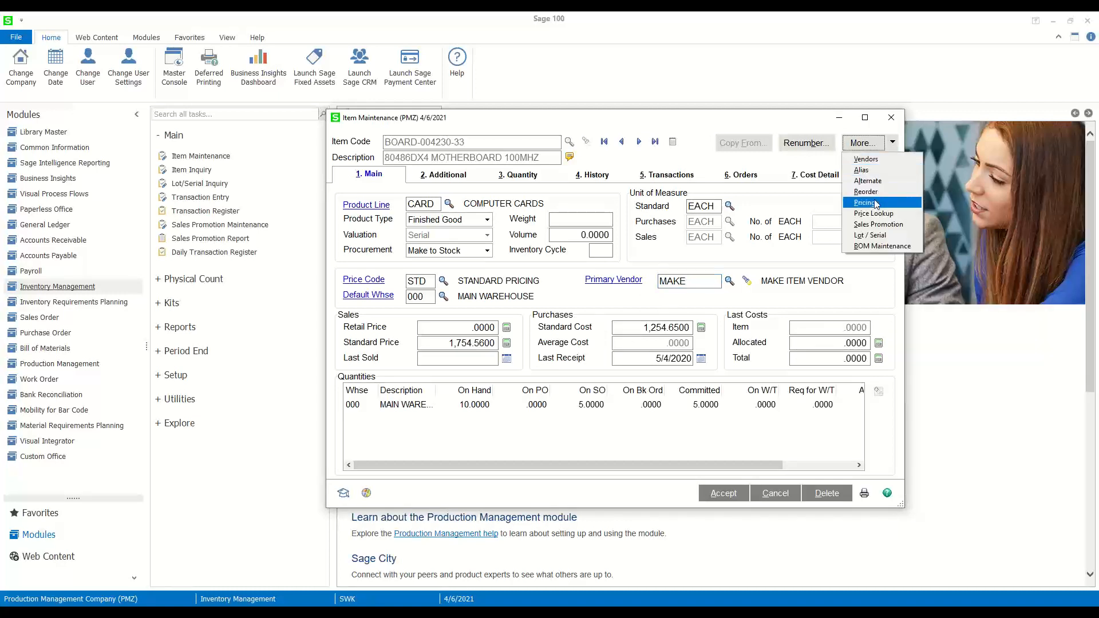
pyautogui.click(865, 192)
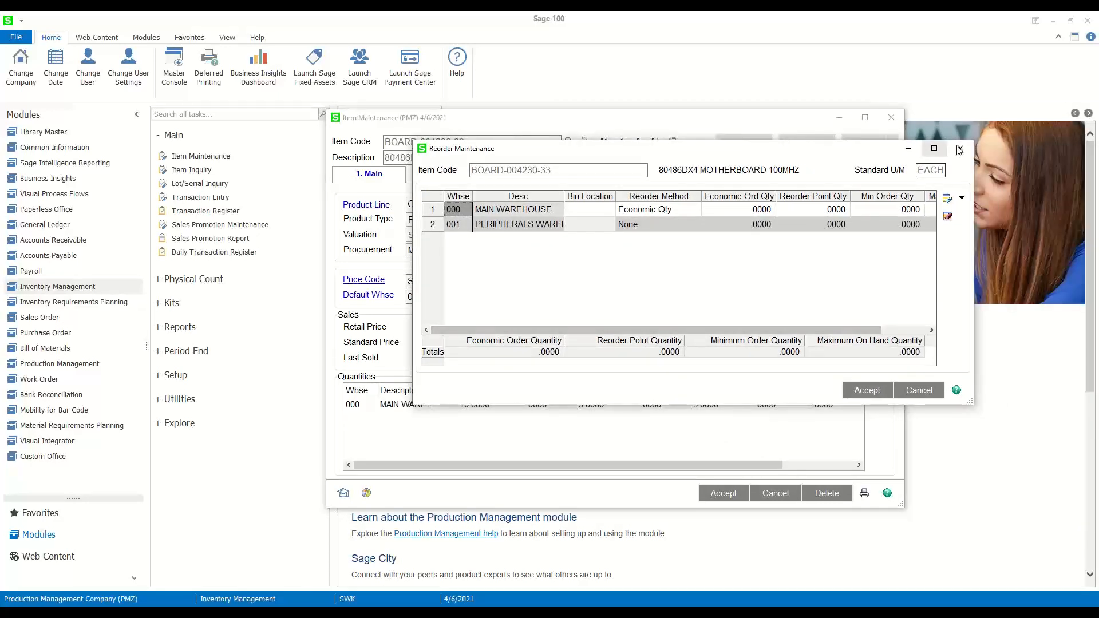
pyautogui.click(522, 217)
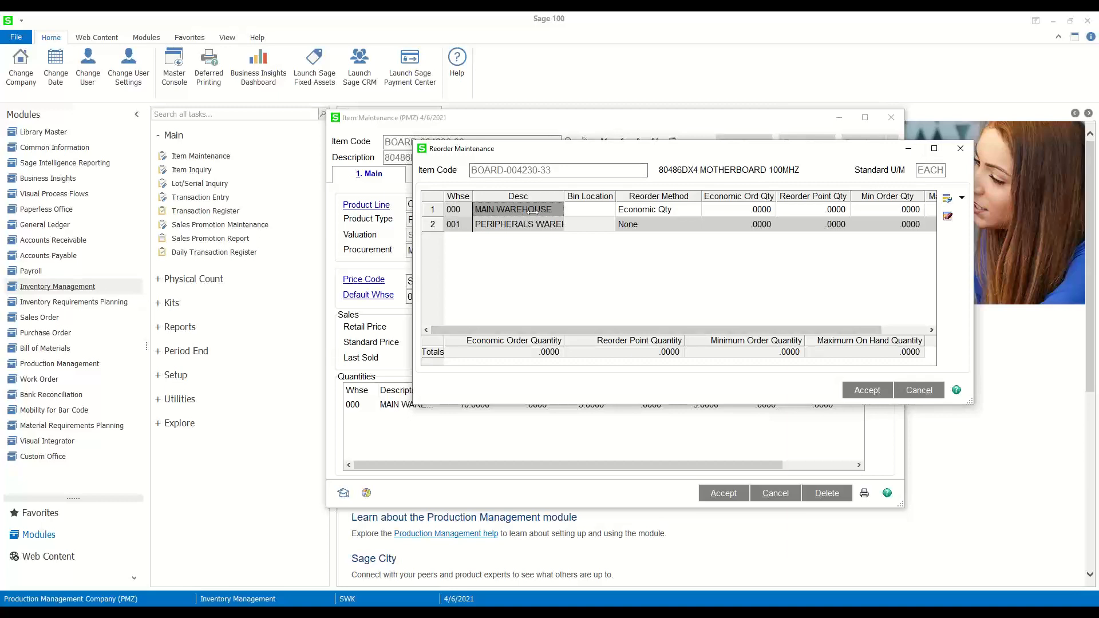
pyautogui.click(634, 209)
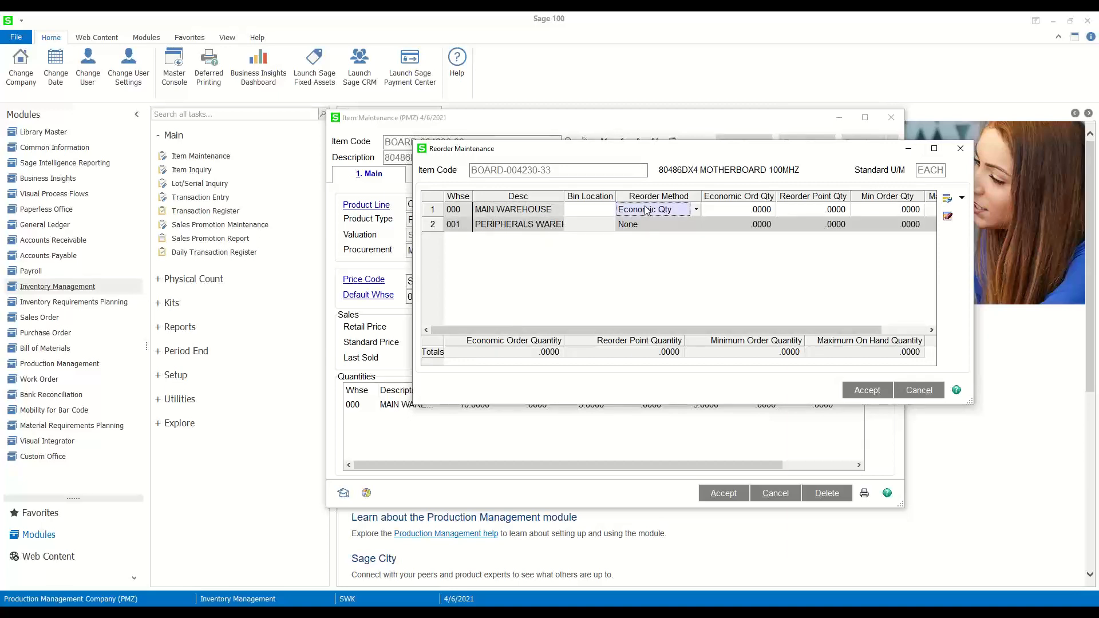
pyautogui.click(695, 211)
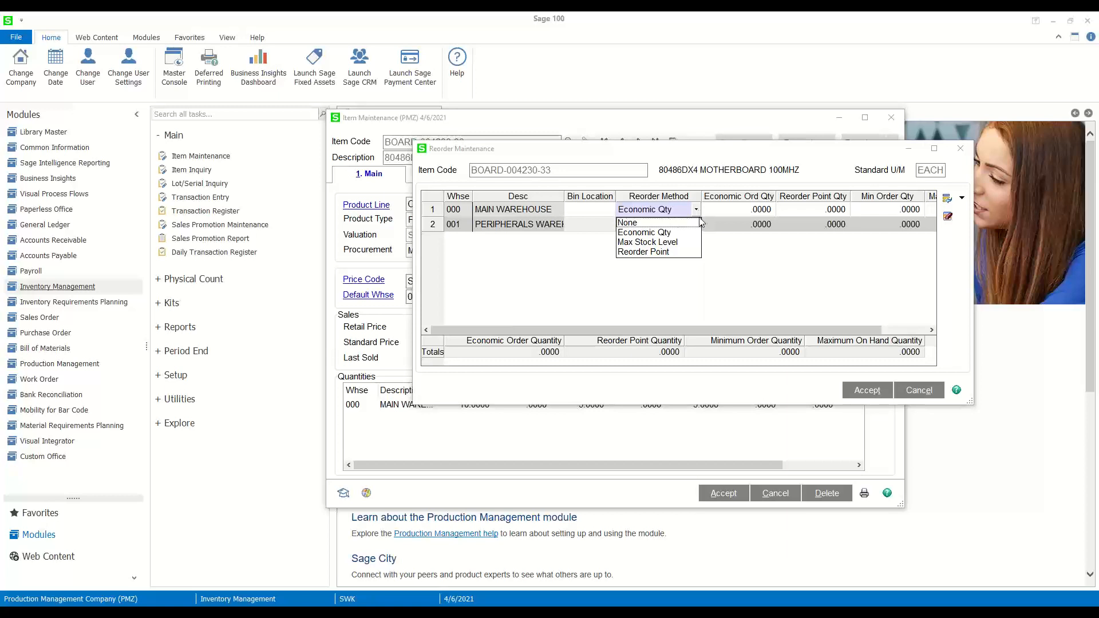
pyautogui.click(895, 330)
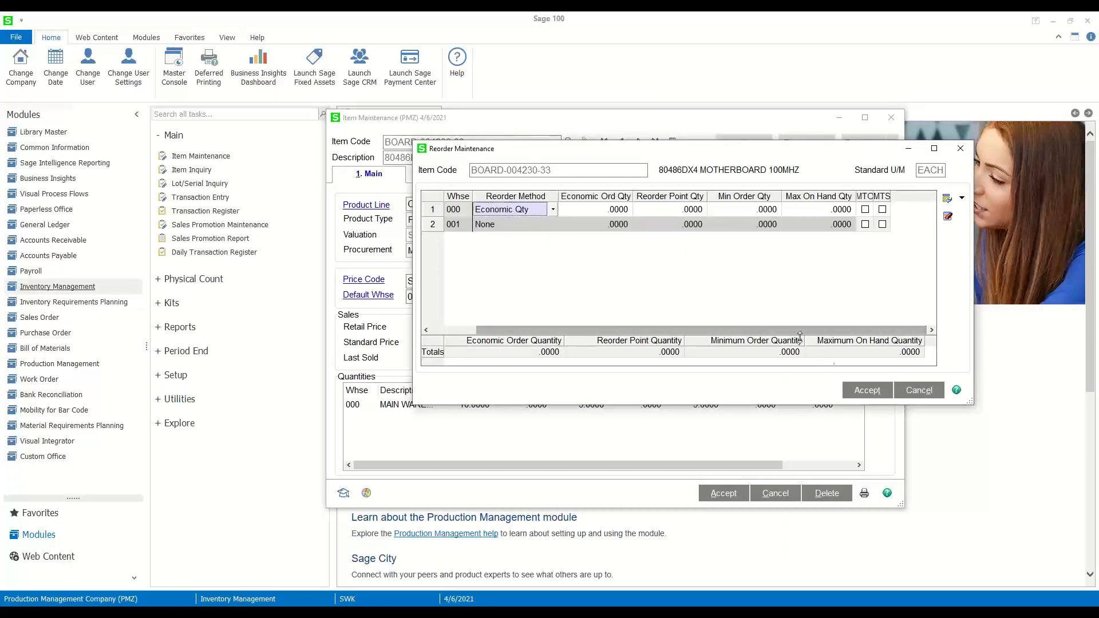
pyautogui.click(852, 392)
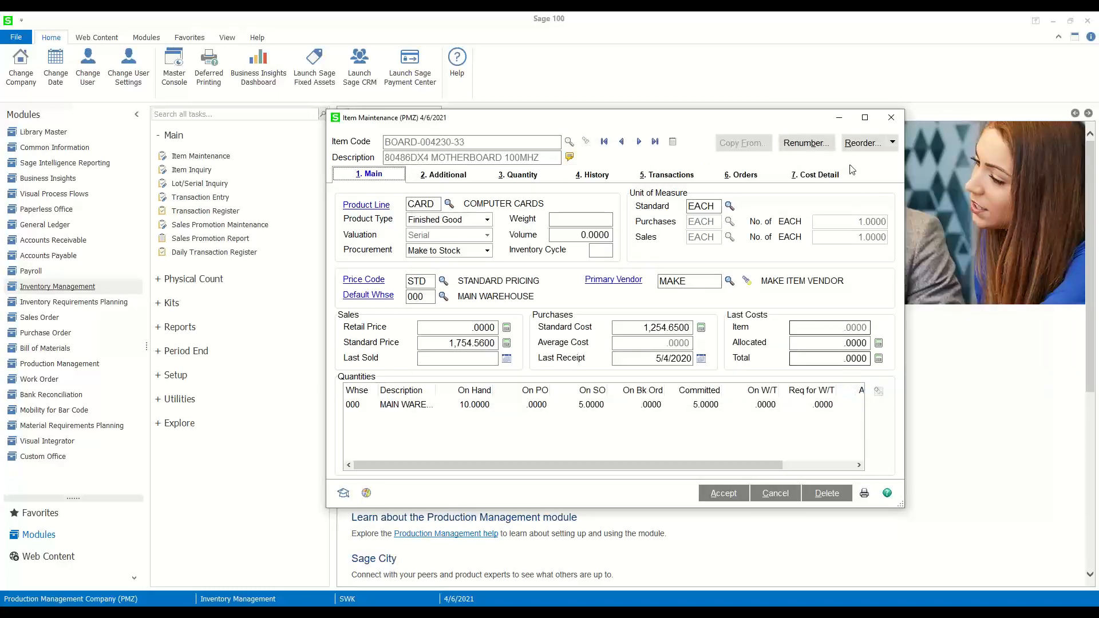
# - Check the MAKE vendor's lead time in Item Vendors Maintenance and close the item record
pyautogui.click(893, 143)
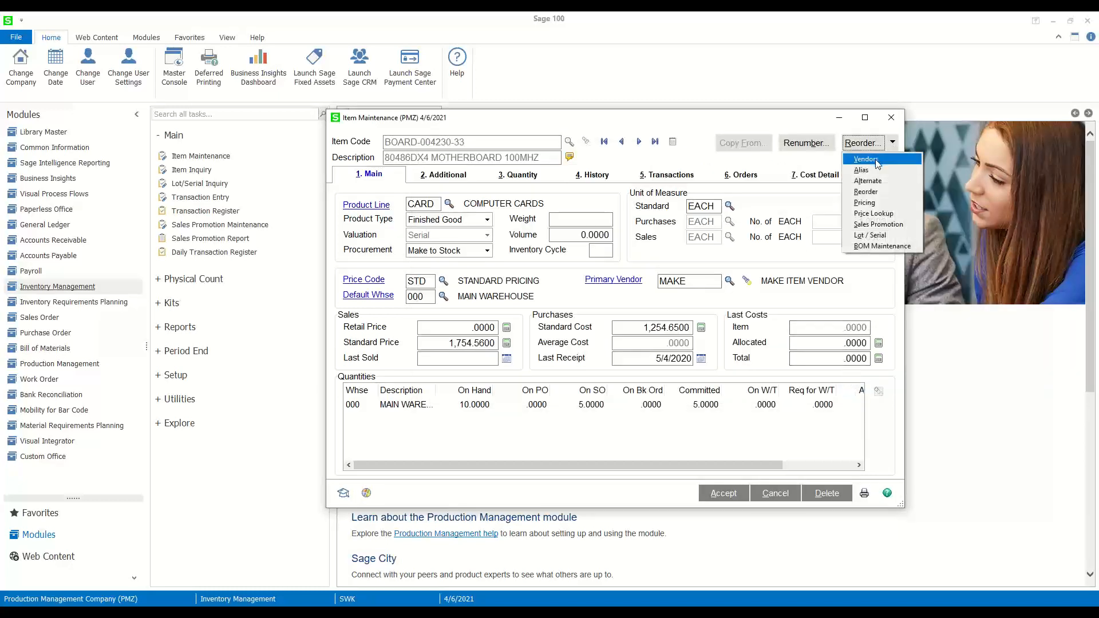
pyautogui.click(877, 162)
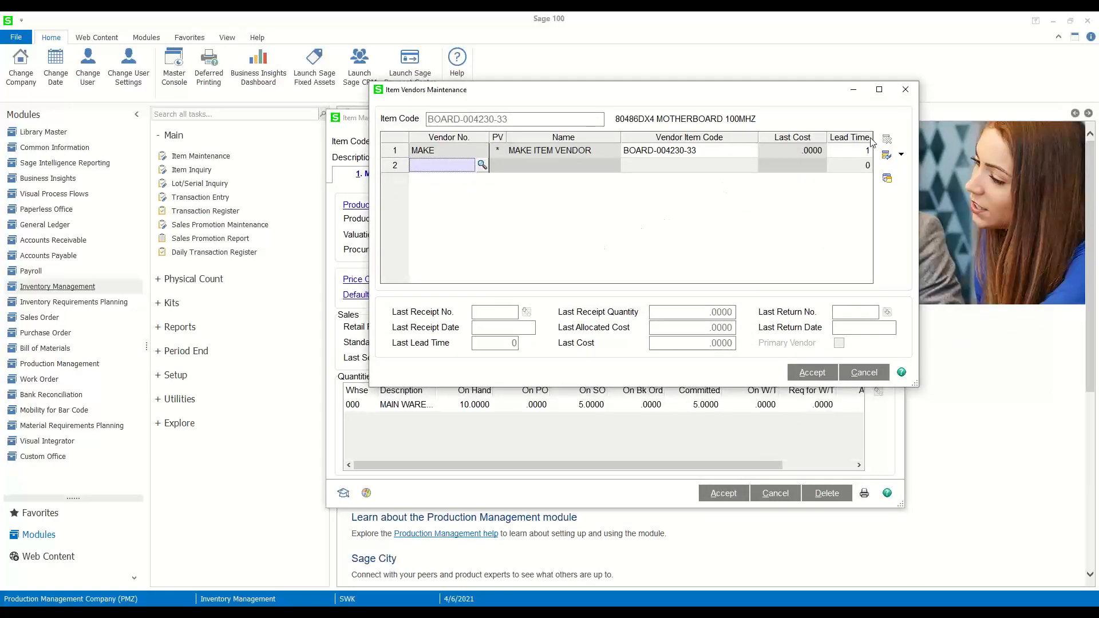
pyautogui.click(848, 155)
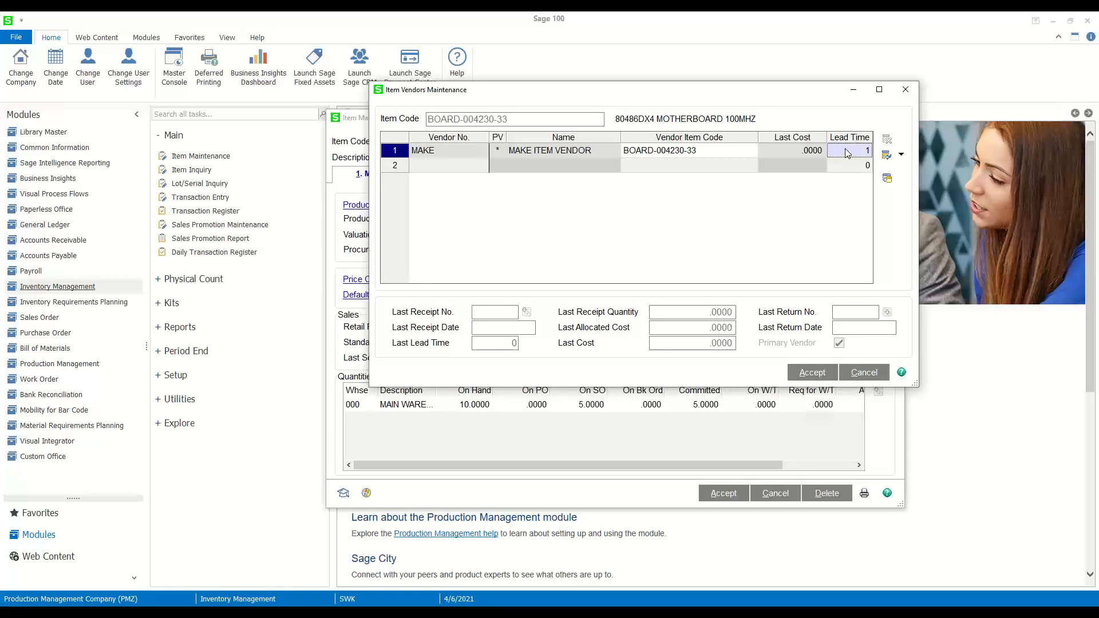
pyautogui.click(904, 91)
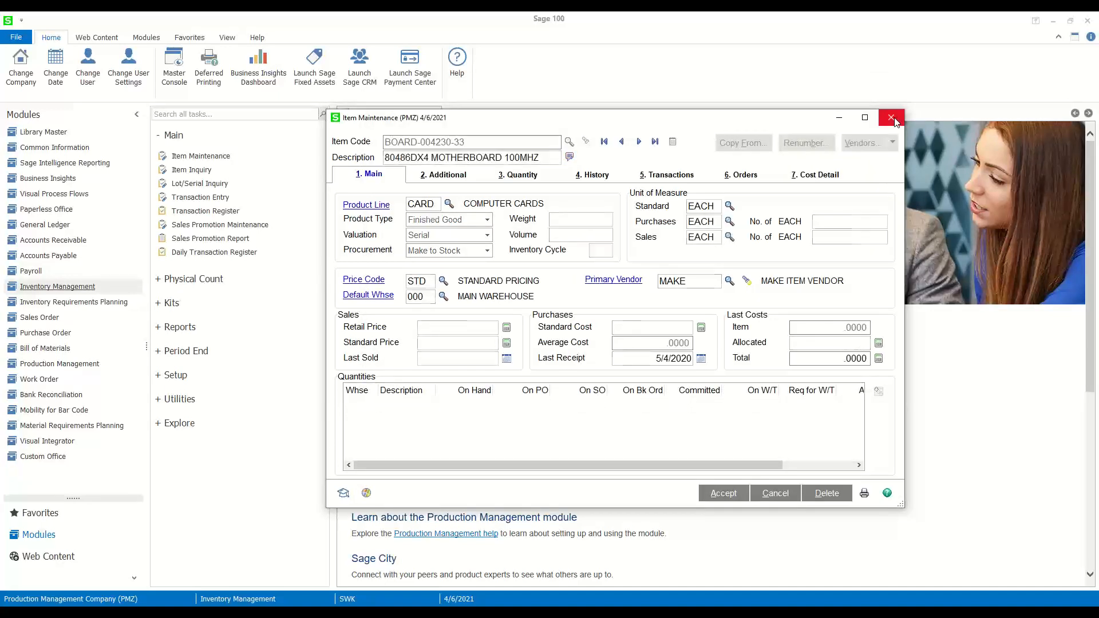
pyautogui.click(893, 116)
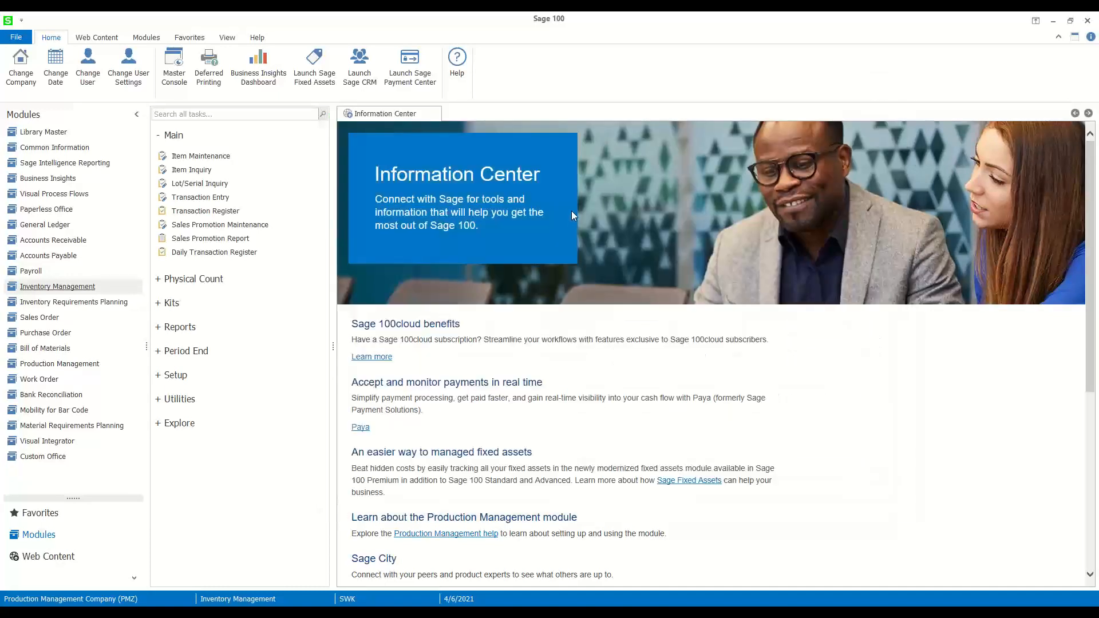
# - Open the Inventory Requirements Planning task, keeping Plan By on Inventory and Procurement Type on Both
pyautogui.scroll(-2, 571, 212)
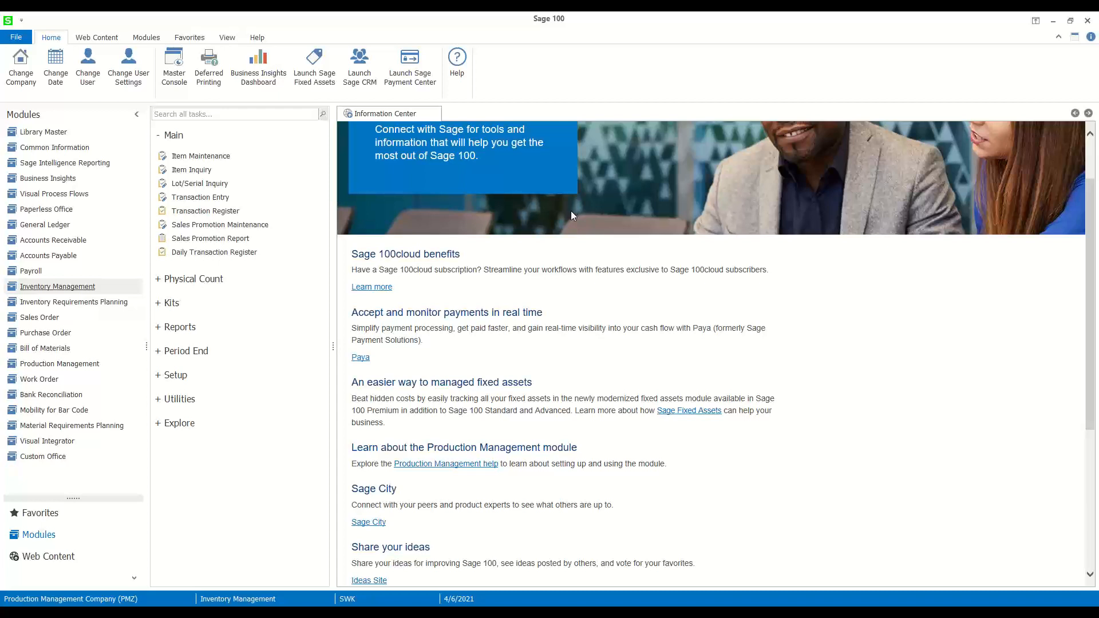
pyautogui.click(123, 303)
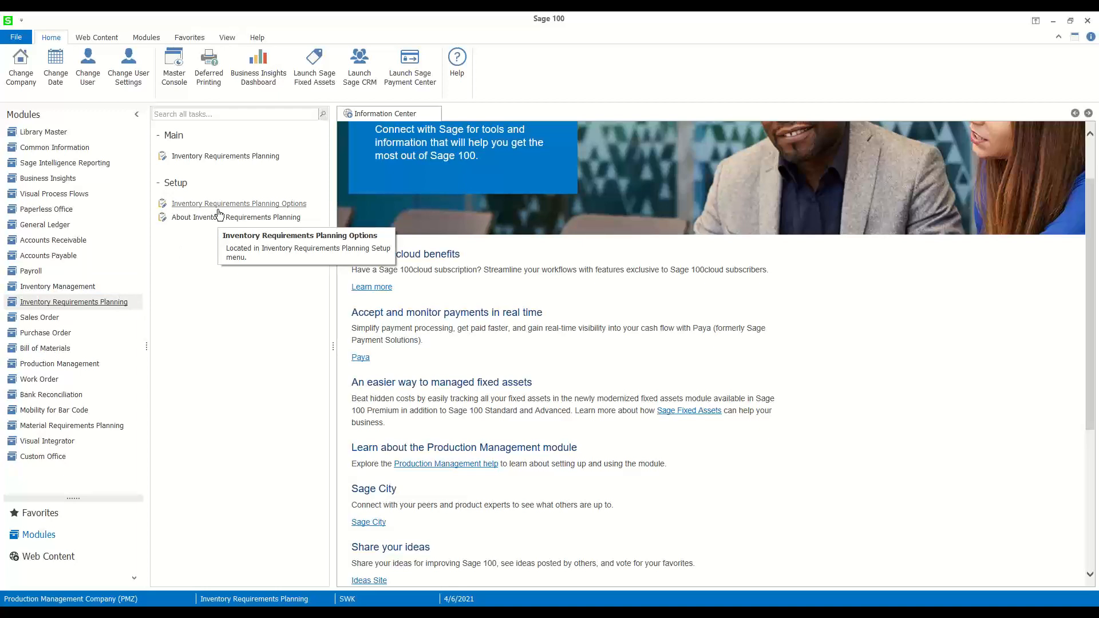
pyautogui.click(222, 154)
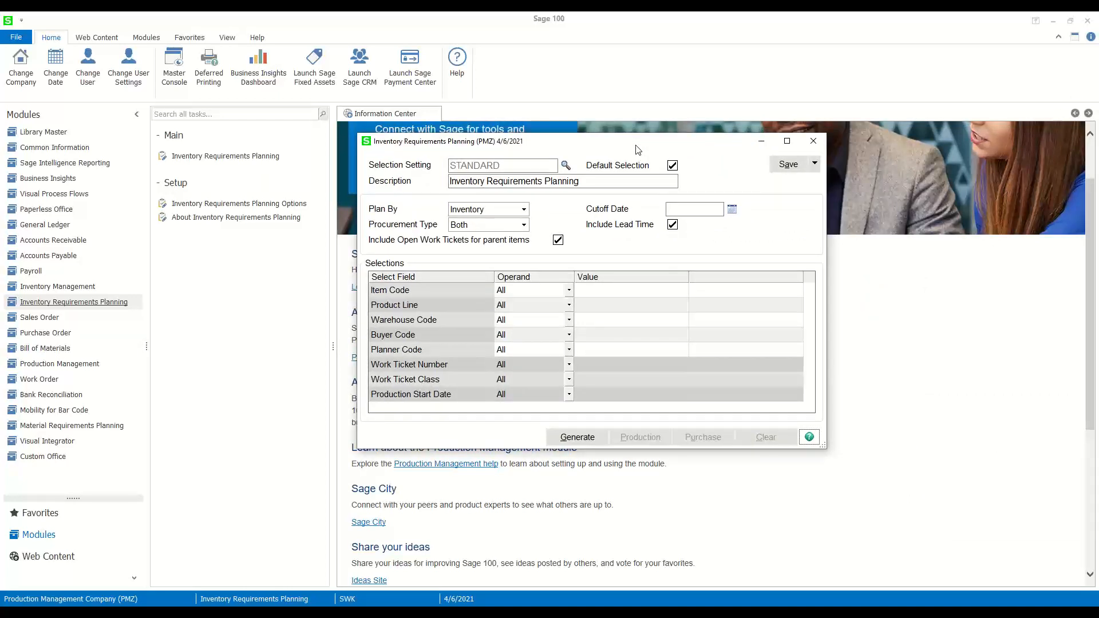
pyautogui.click(524, 210)
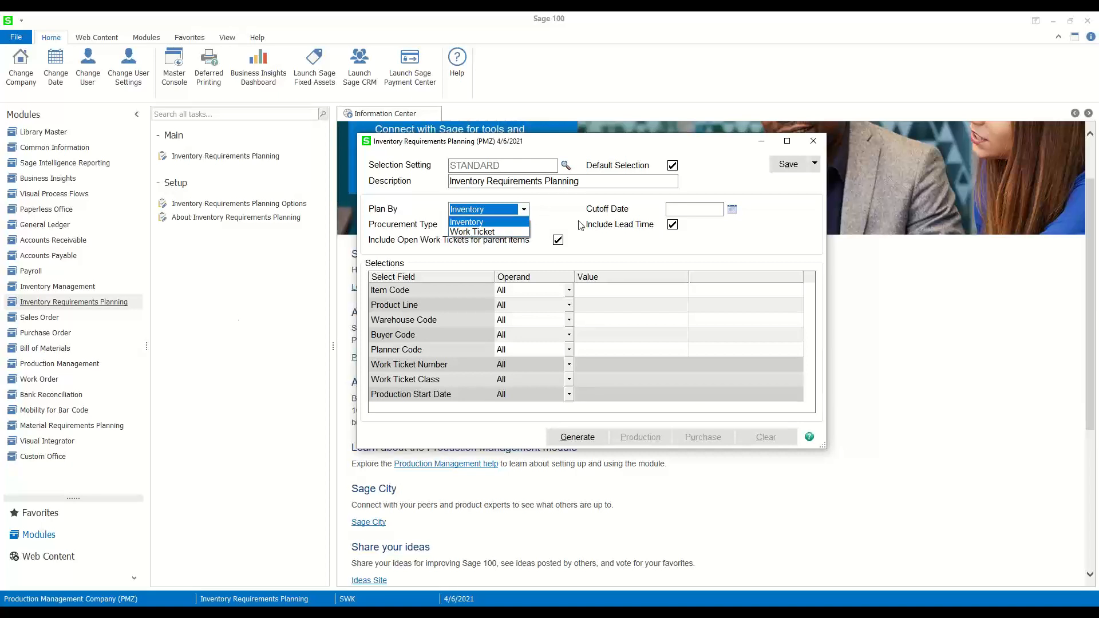
pyautogui.click(506, 223)
pyautogui.click(505, 224)
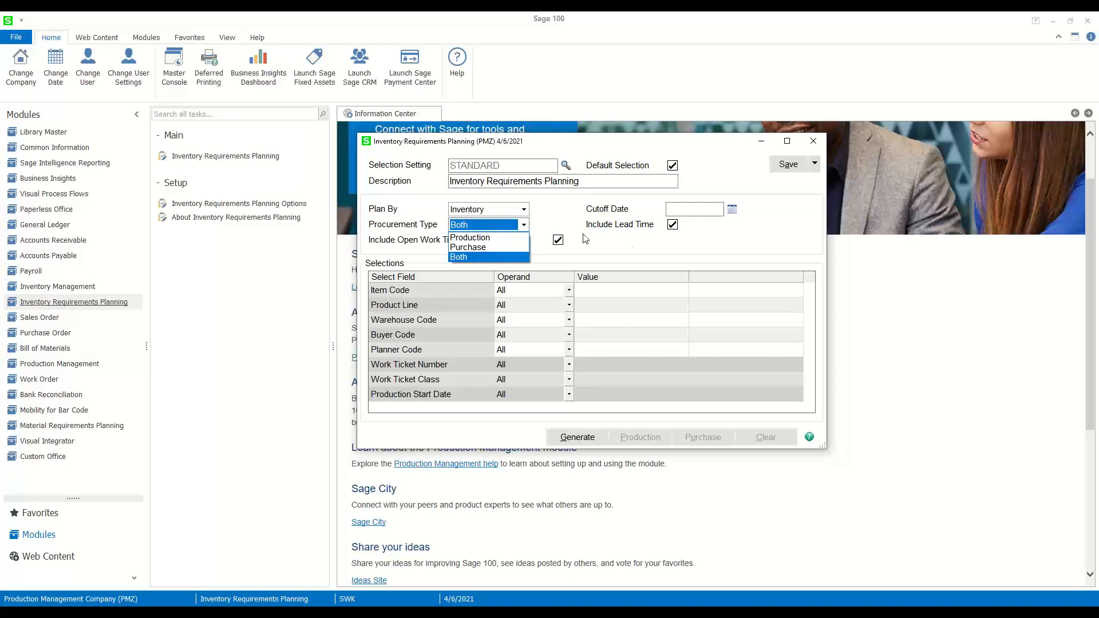
pyautogui.click(634, 244)
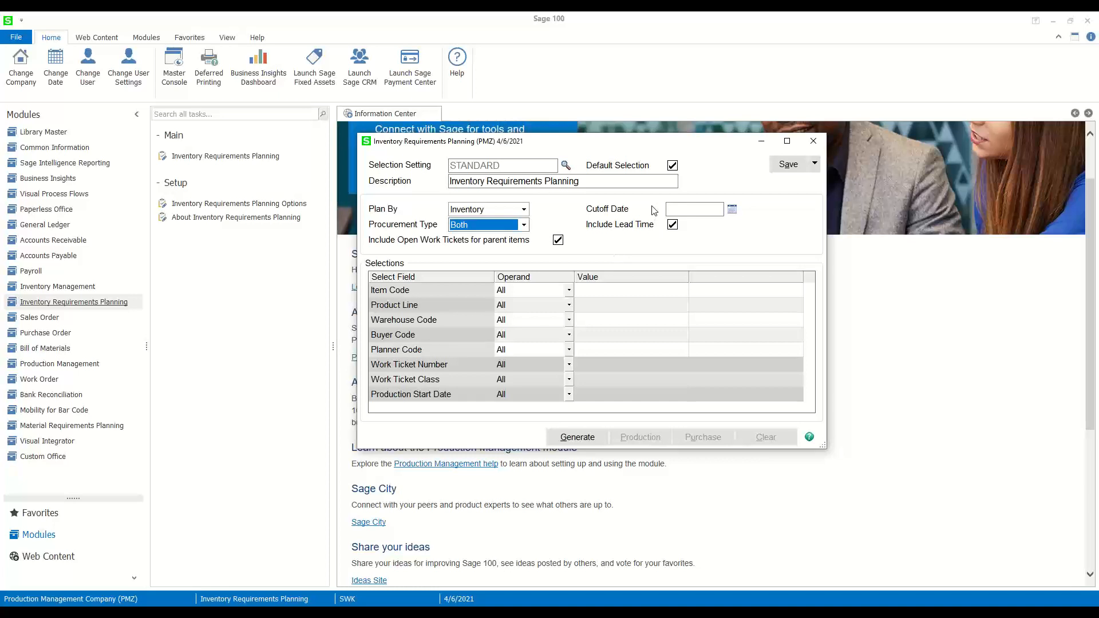
# - Examine the lead time, cutoff date and product line selections, keeping Include Lead Time enabled and the cutoff date blank
pyautogui.click(674, 226)
pyautogui.click(673, 225)
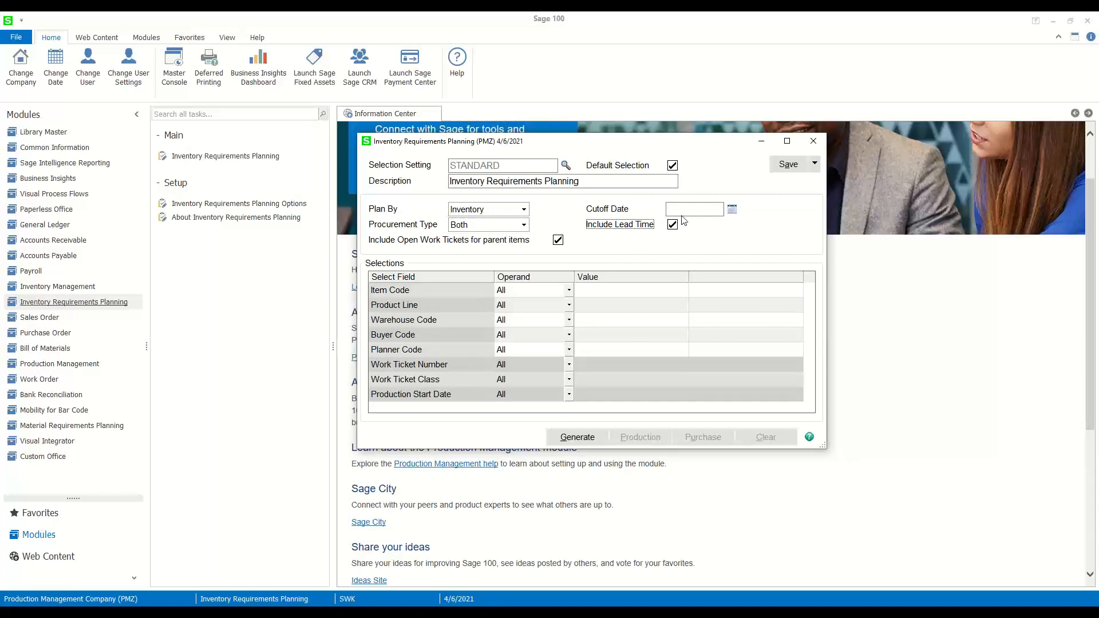
pyautogui.click(684, 210)
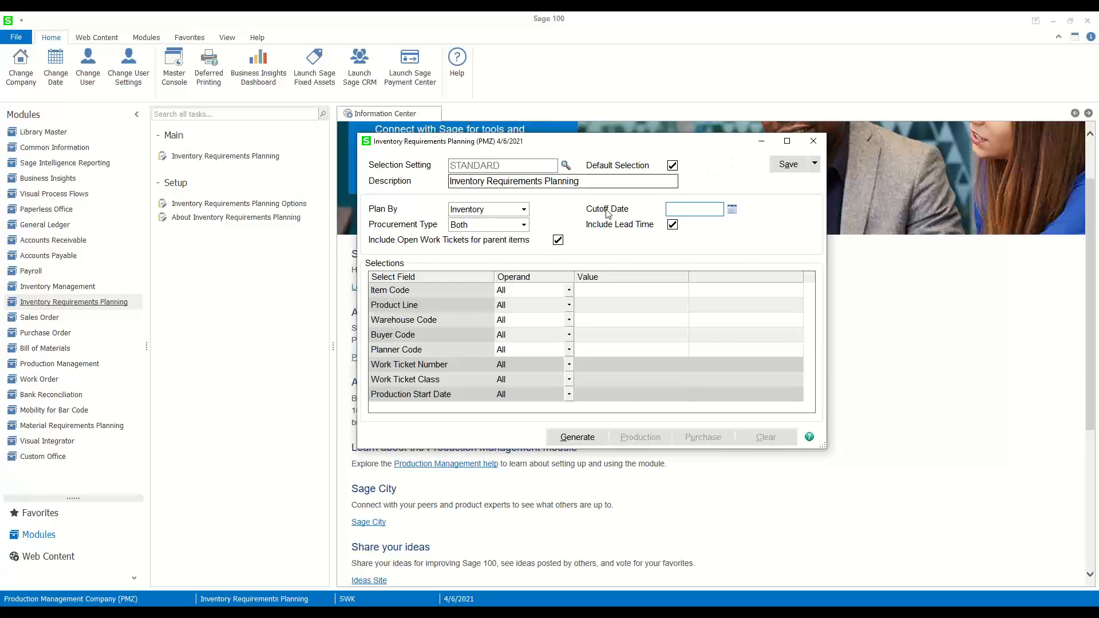
pyautogui.click(601, 304)
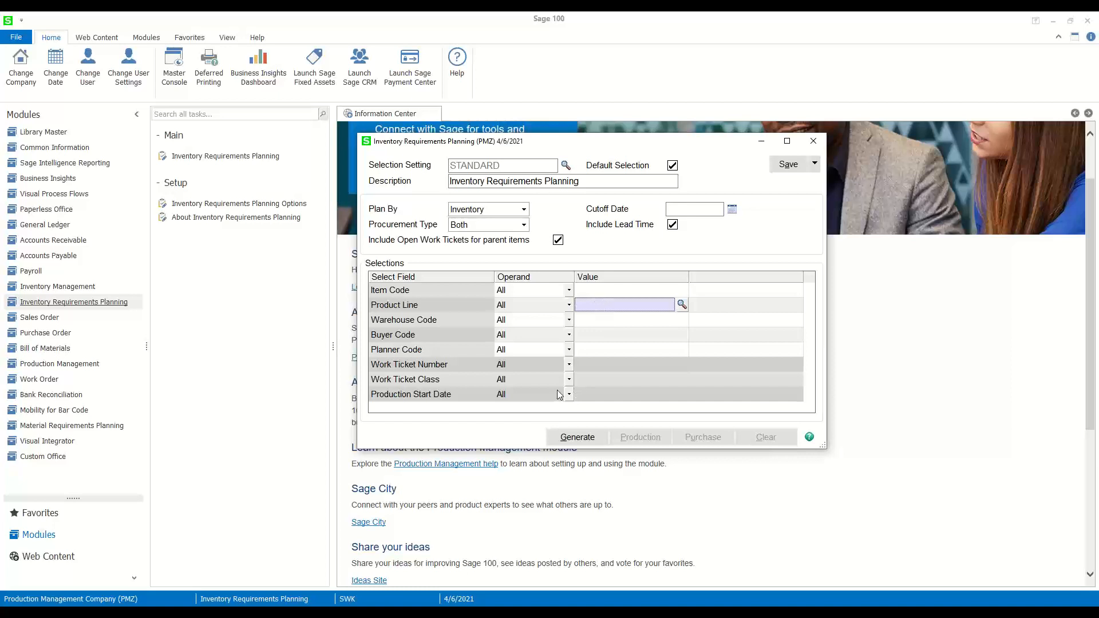
# - Generate the planning data without a cutoff date and open the Items to Purchase list maximized
pyautogui.click(577, 438)
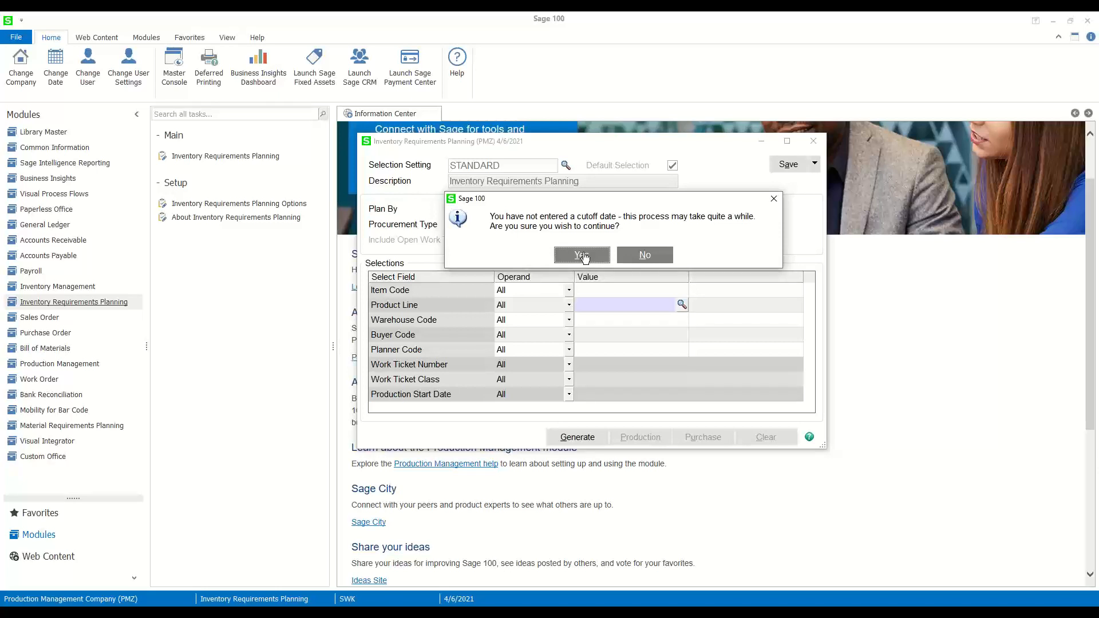
pyautogui.click(582, 256)
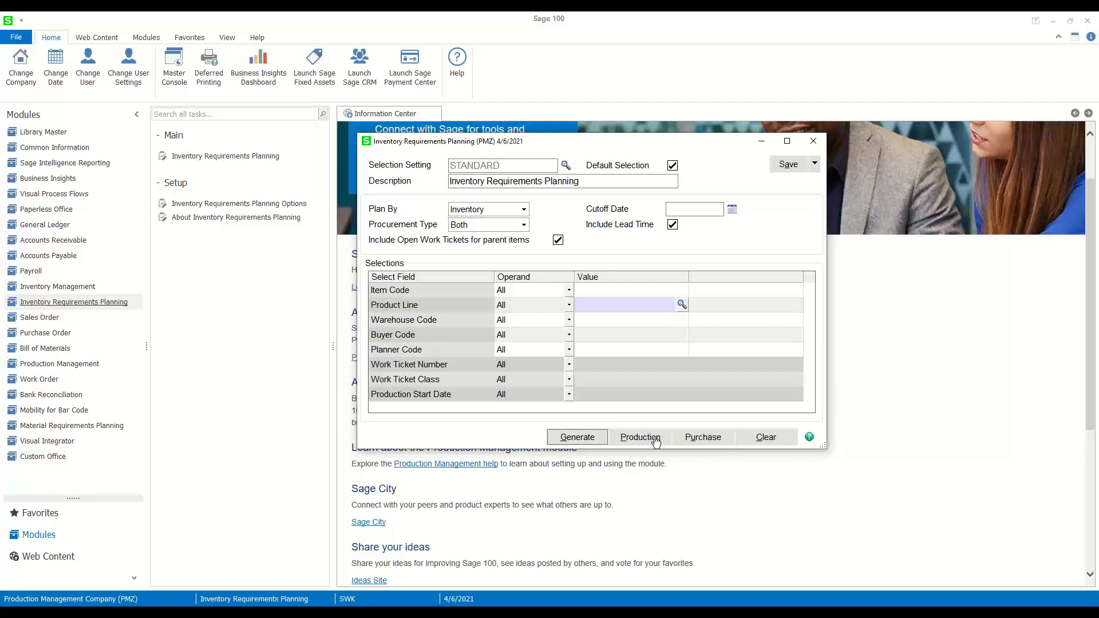
pyautogui.click(698, 438)
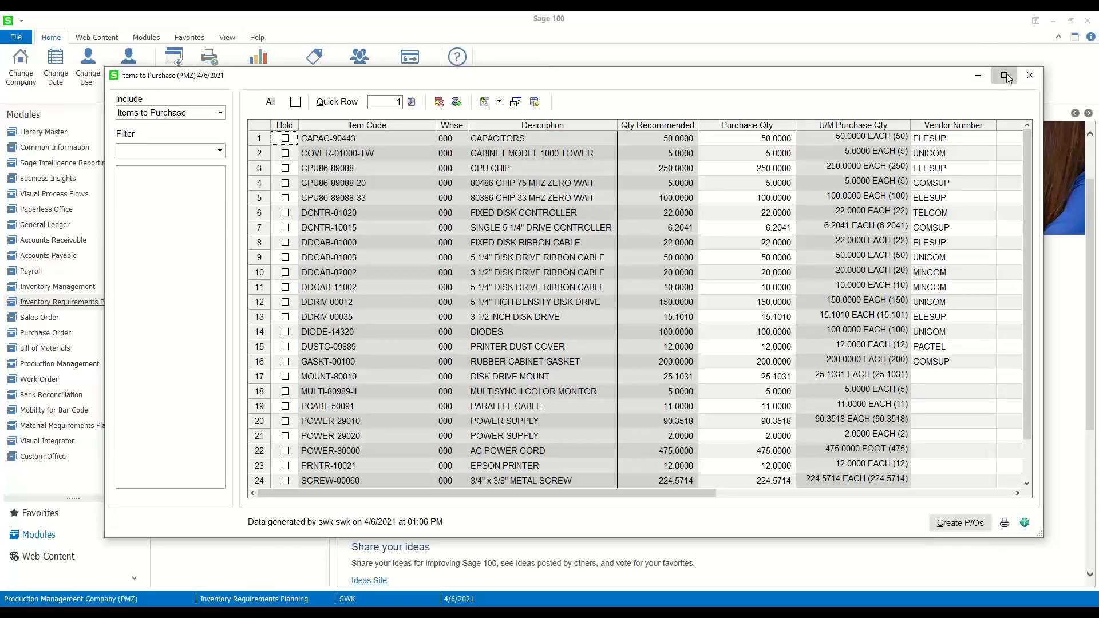
pyautogui.click(1004, 75)
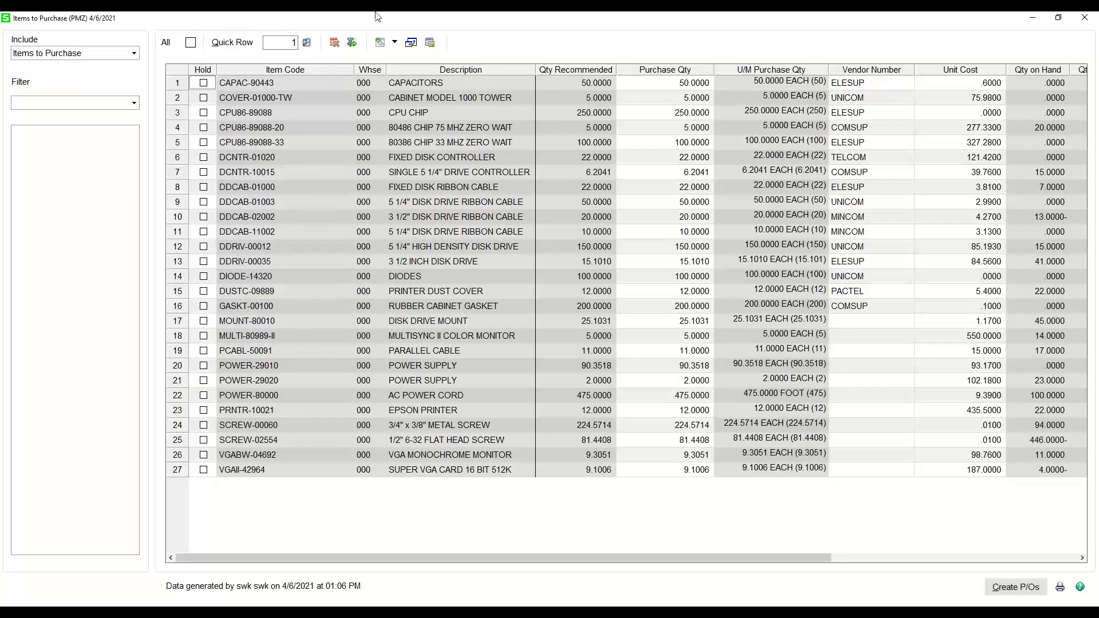
# - Examine the editable purchase quantities against the recommended quantities across the Items to Purchase list
pyautogui.click(673, 98)
pyautogui.click(679, 113)
pyautogui.click(679, 128)
pyautogui.click(682, 156)
pyautogui.click(684, 175)
pyautogui.click(689, 203)
pyautogui.click(696, 232)
pyautogui.click(705, 276)
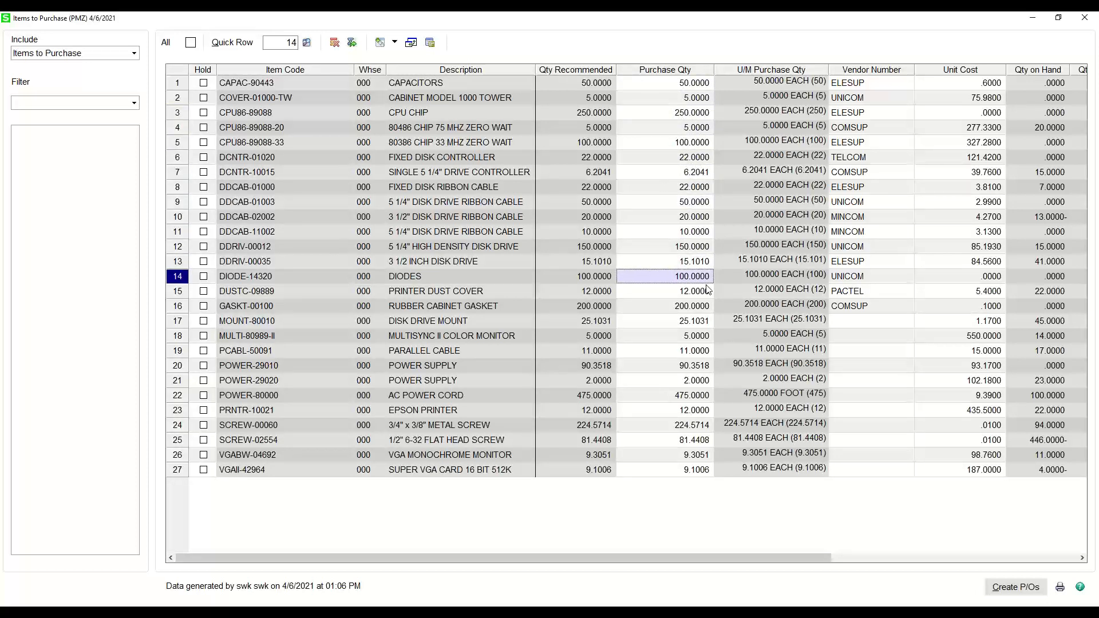
pyautogui.click(679, 87)
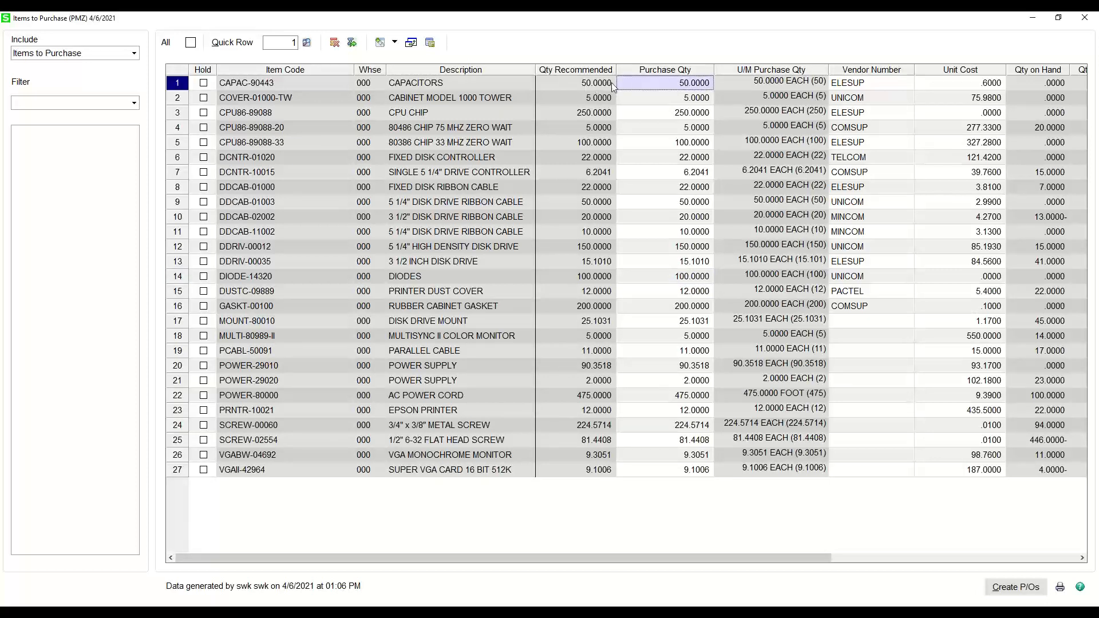
pyautogui.click(671, 95)
pyautogui.click(680, 125)
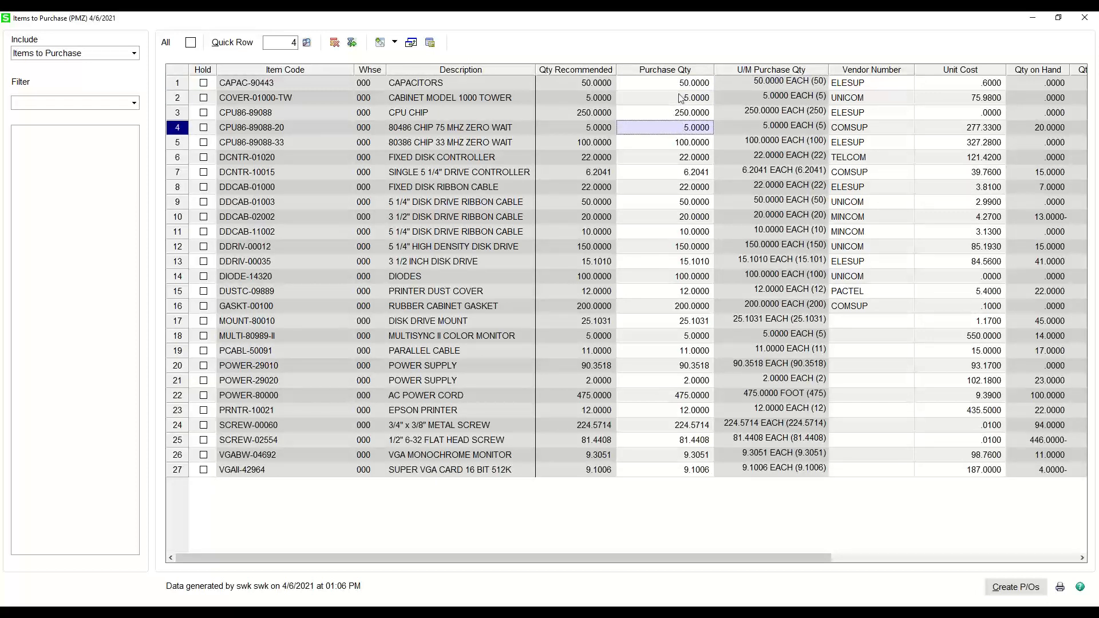
pyautogui.click(701, 87)
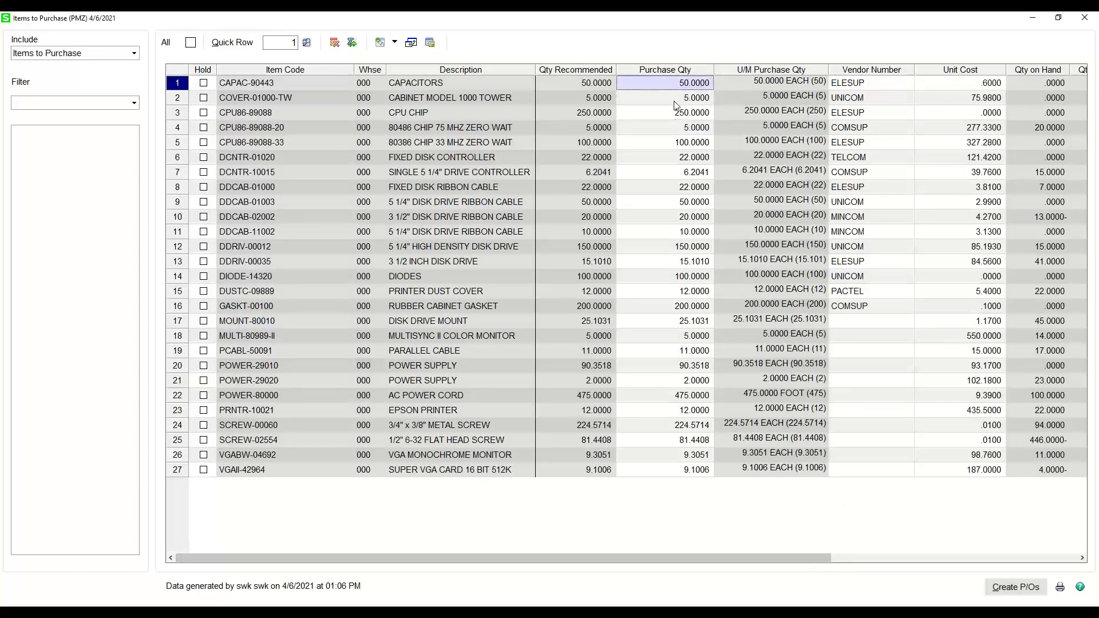
# - Examine the on-hand, ordered and available quantities, reorder method and reorder point quantity for item CAPAC-90443
pyautogui.moveTo(765, 556); pyautogui.dragTo(820, 555)
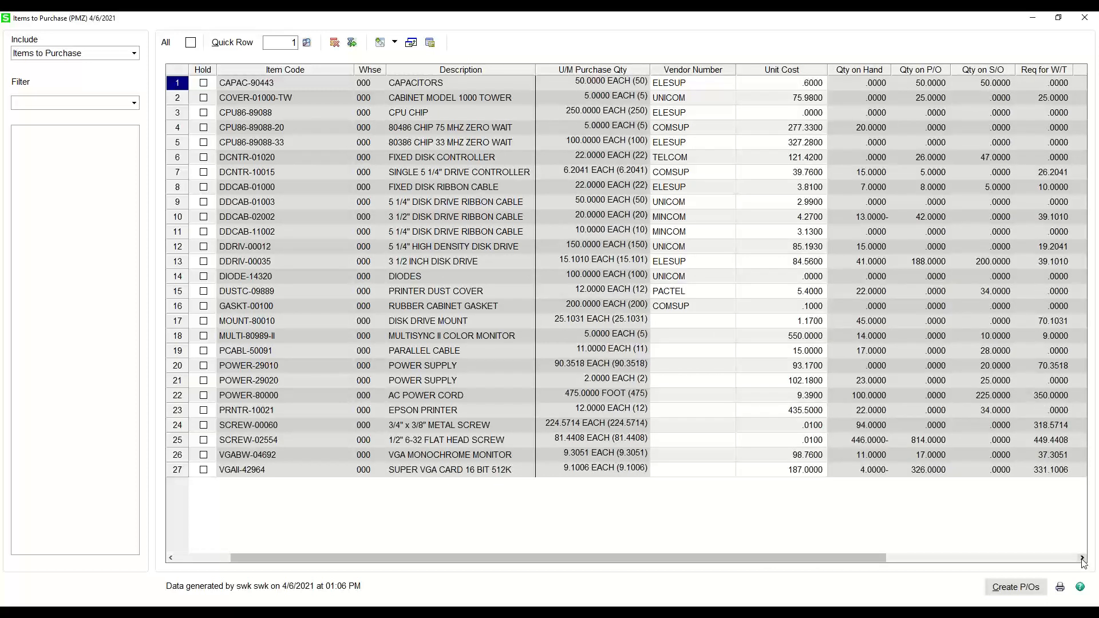
pyautogui.click(1082, 558)
pyautogui.click(1082, 558)
pyautogui.click(1082, 558)
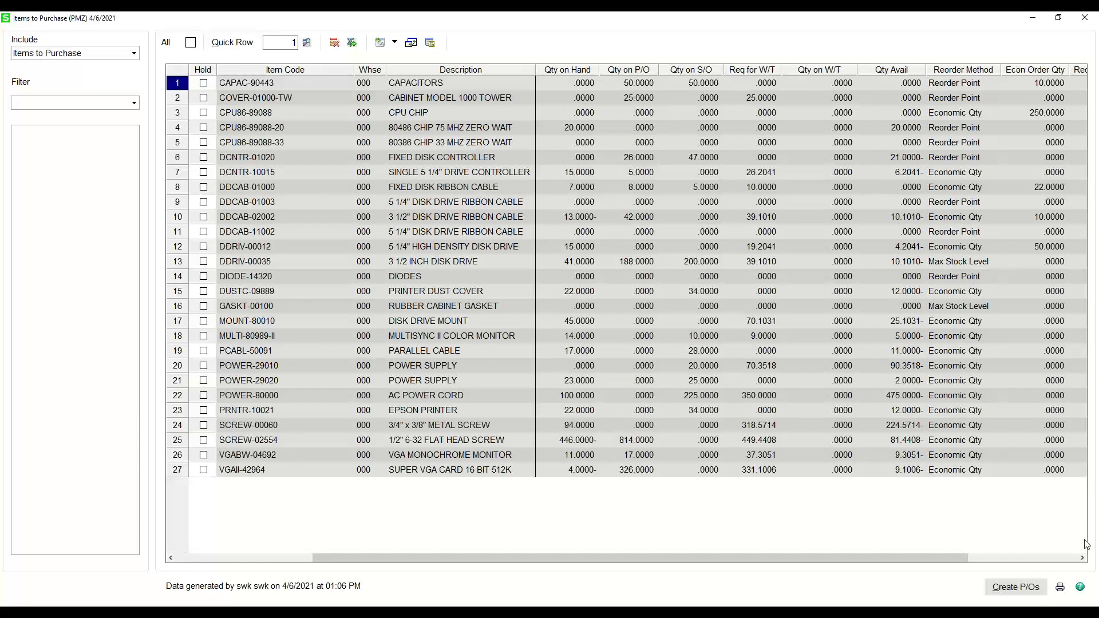
pyautogui.click(1083, 558)
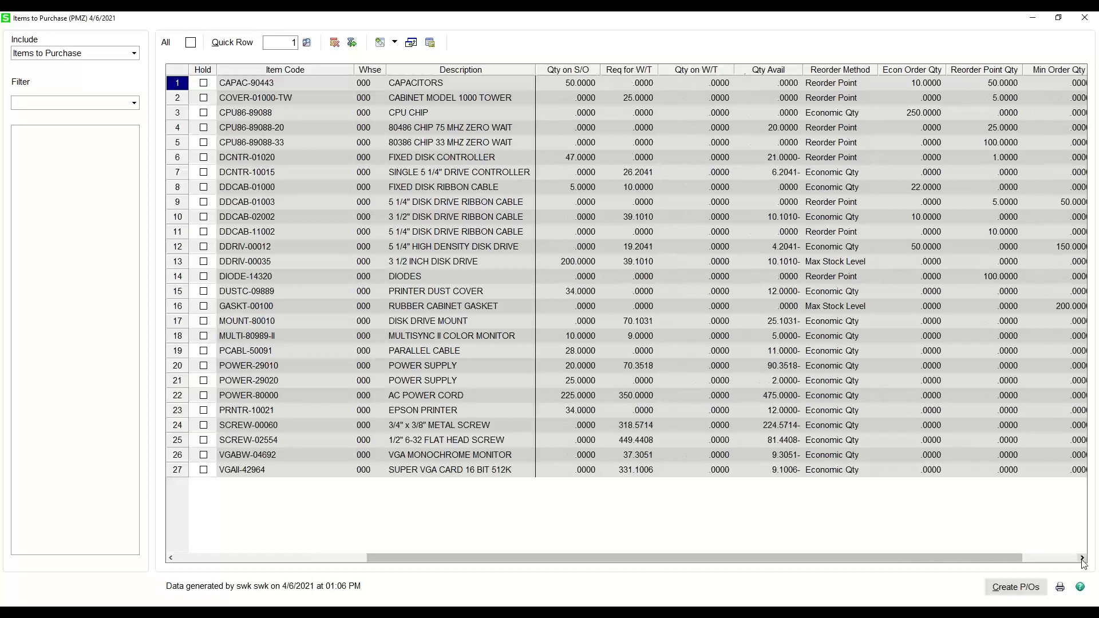
pyautogui.click(1082, 558)
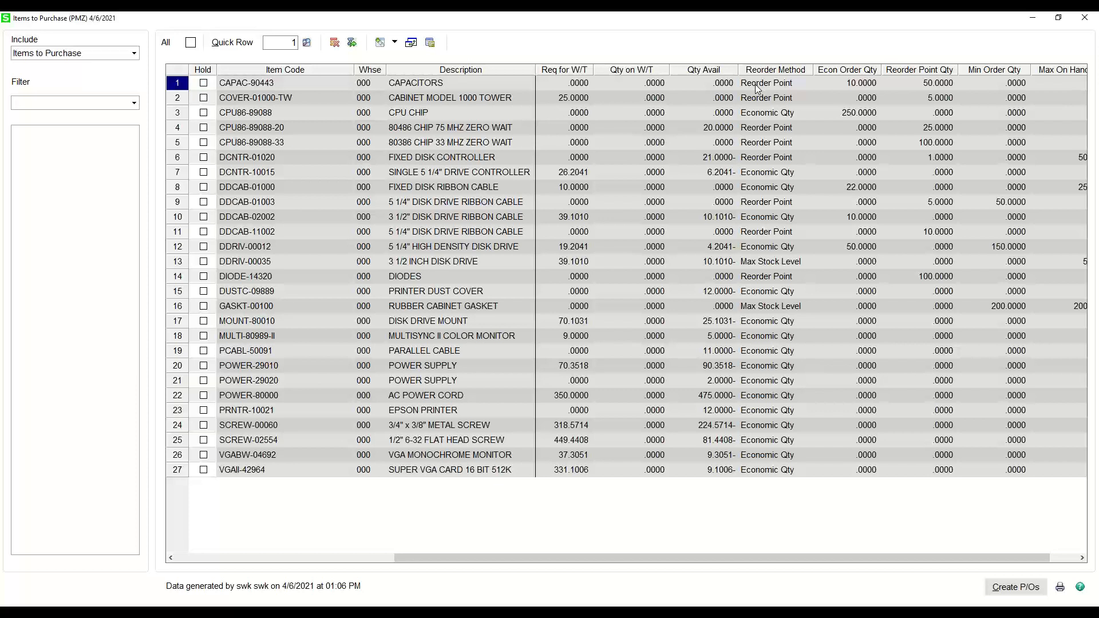
pyautogui.click(930, 82)
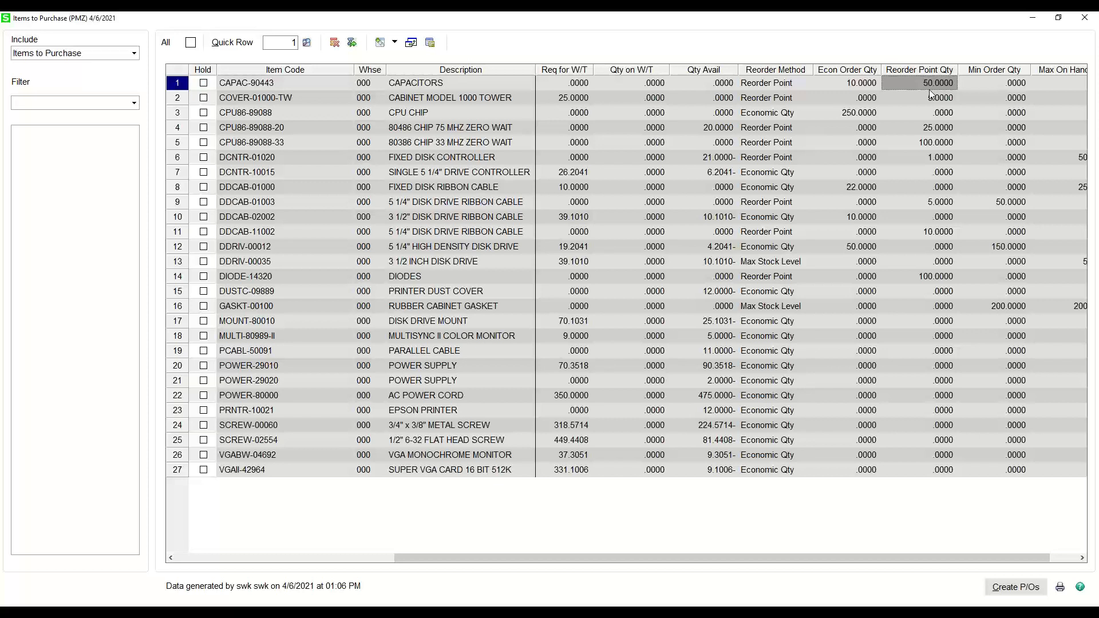
pyautogui.moveTo(487, 558); pyautogui.dragTo(268, 559)
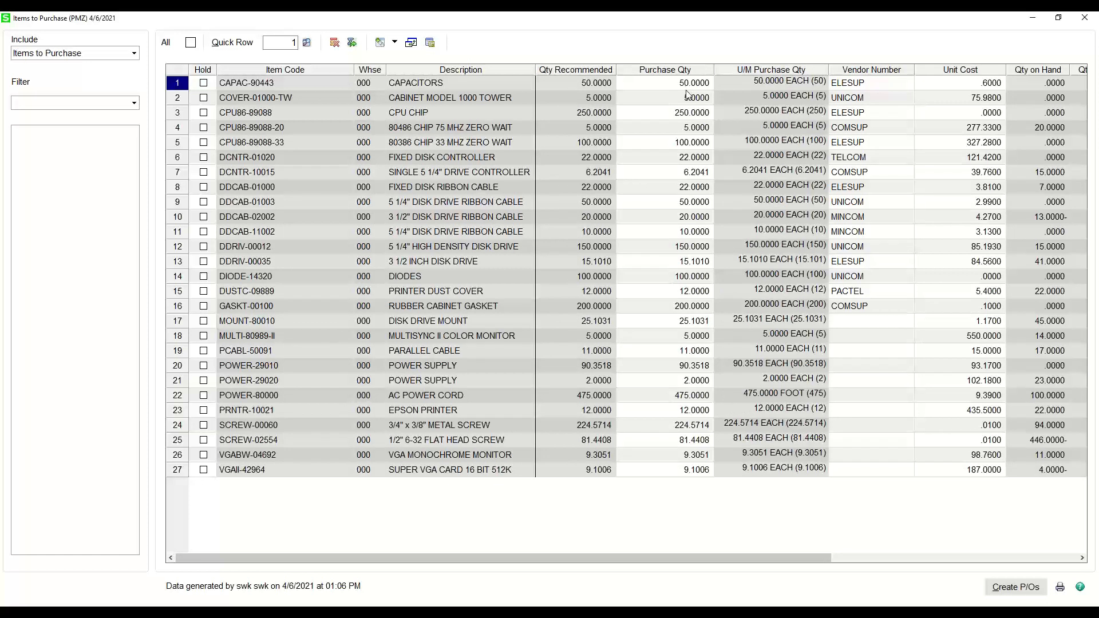
# - Compare the purchase quantity of item DCNTR-01020 with its purchase order, sales order, available and reorder point quantities
pyautogui.click(691, 158)
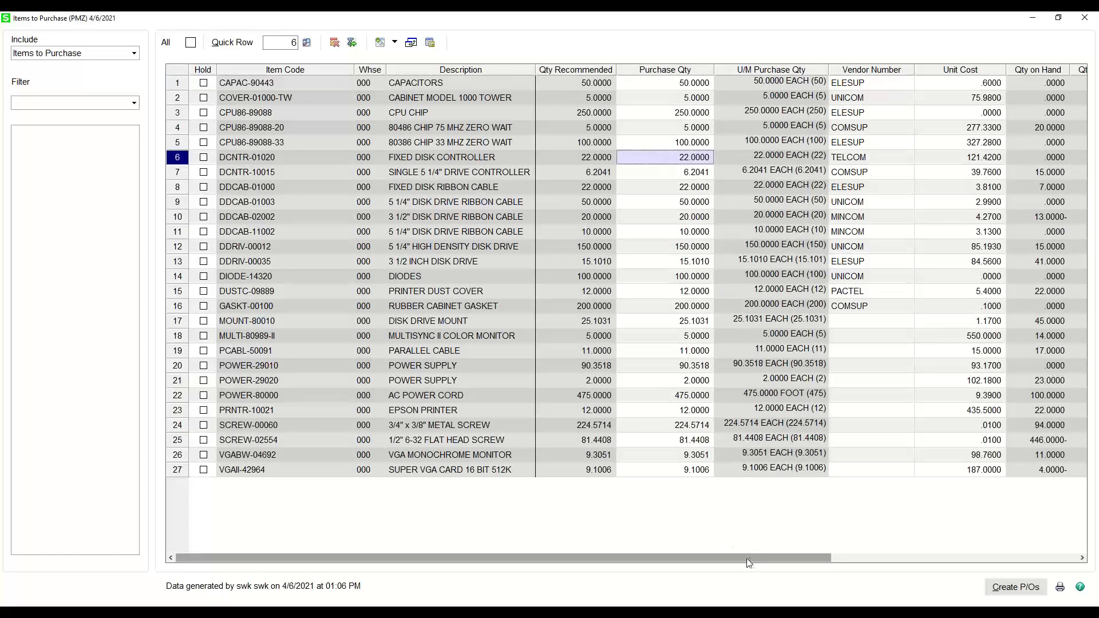
pyautogui.click(1083, 558)
pyautogui.click(1083, 558)
pyautogui.click(1083, 559)
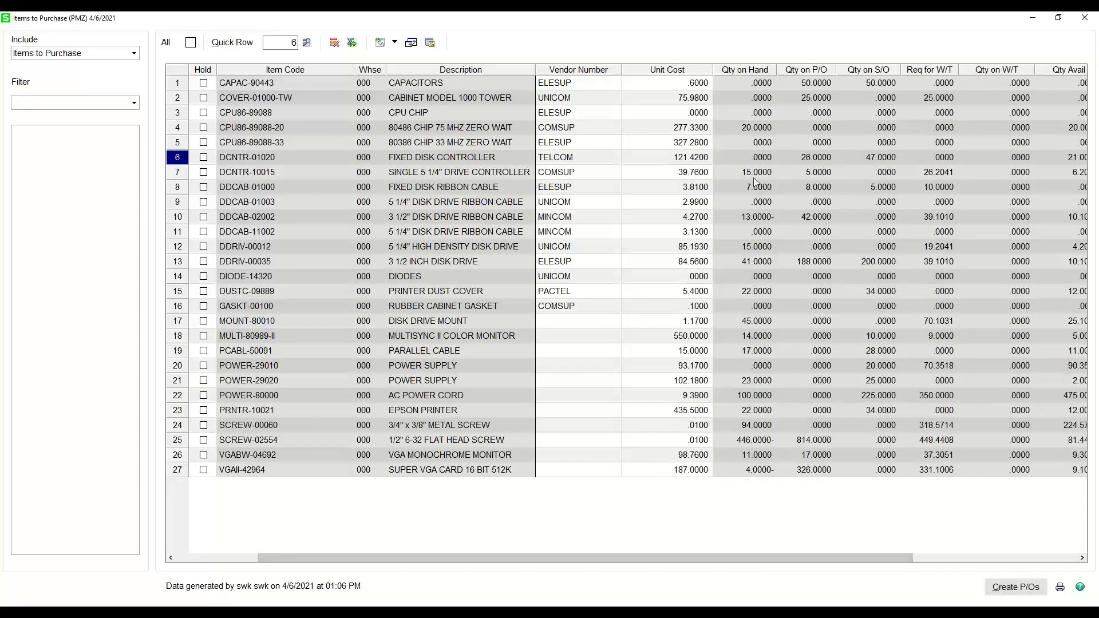
pyautogui.click(817, 163)
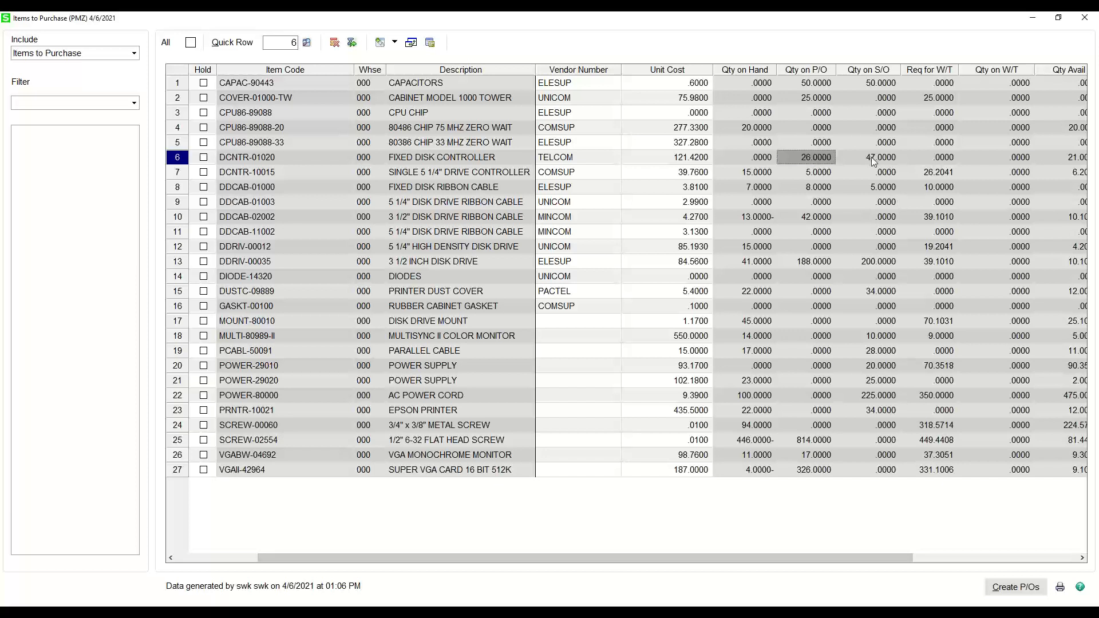
pyautogui.click(881, 163)
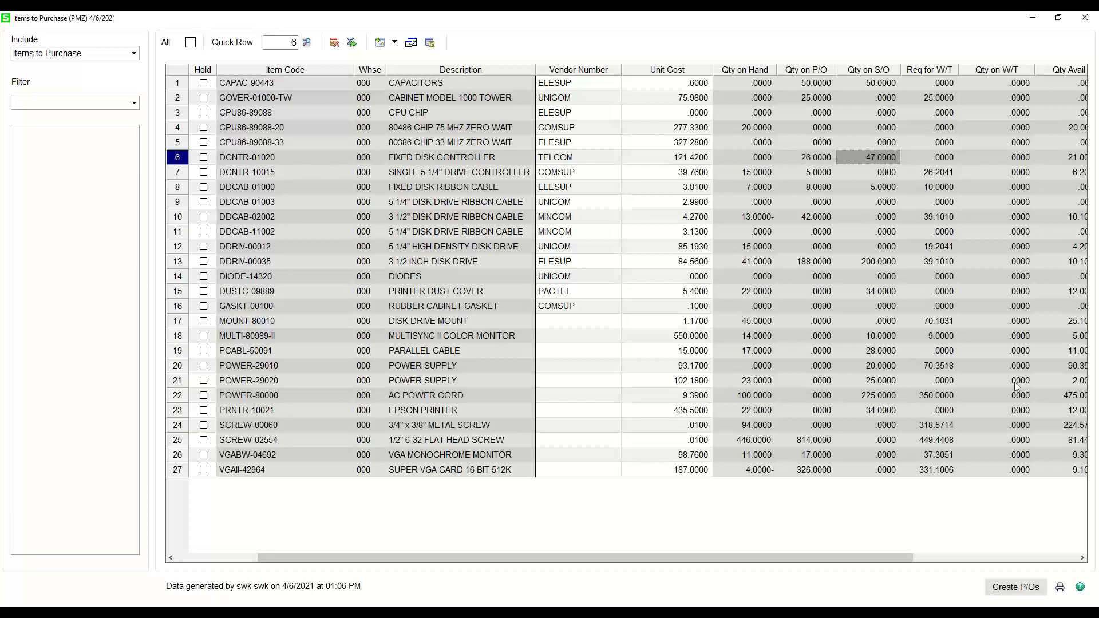
pyautogui.click(1084, 559)
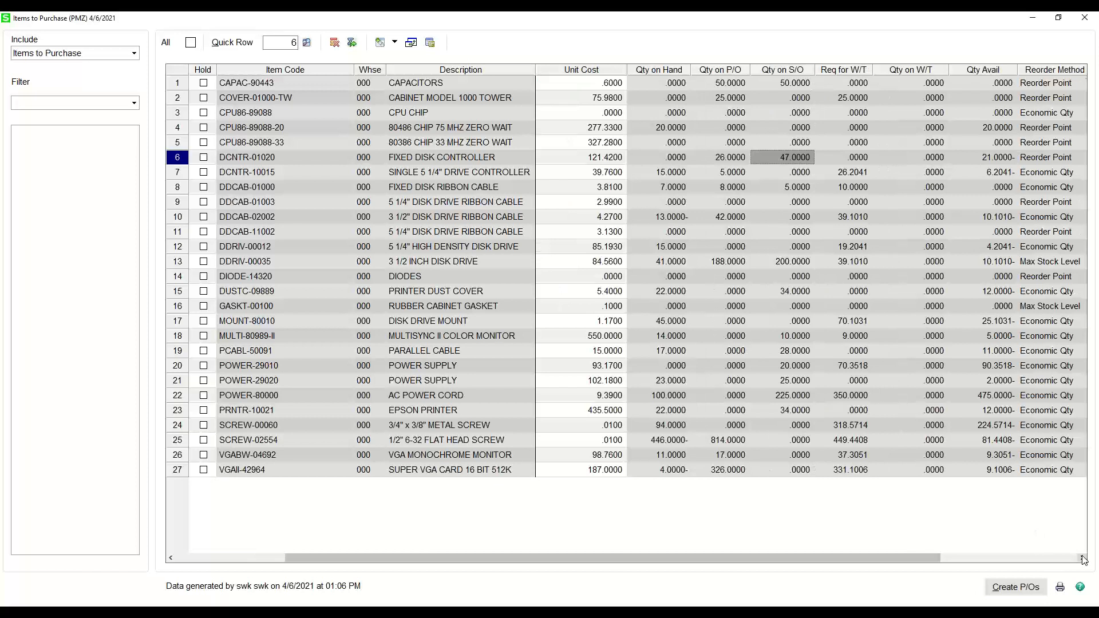
pyautogui.click(986, 161)
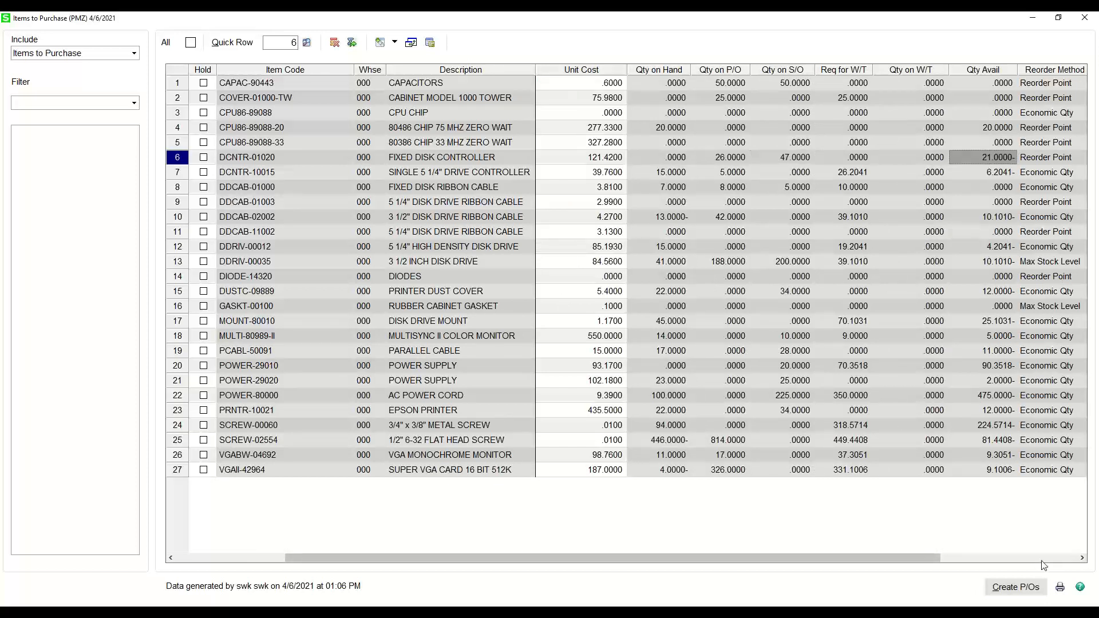
pyautogui.click(1081, 560)
pyautogui.click(1081, 559)
pyautogui.click(1081, 559)
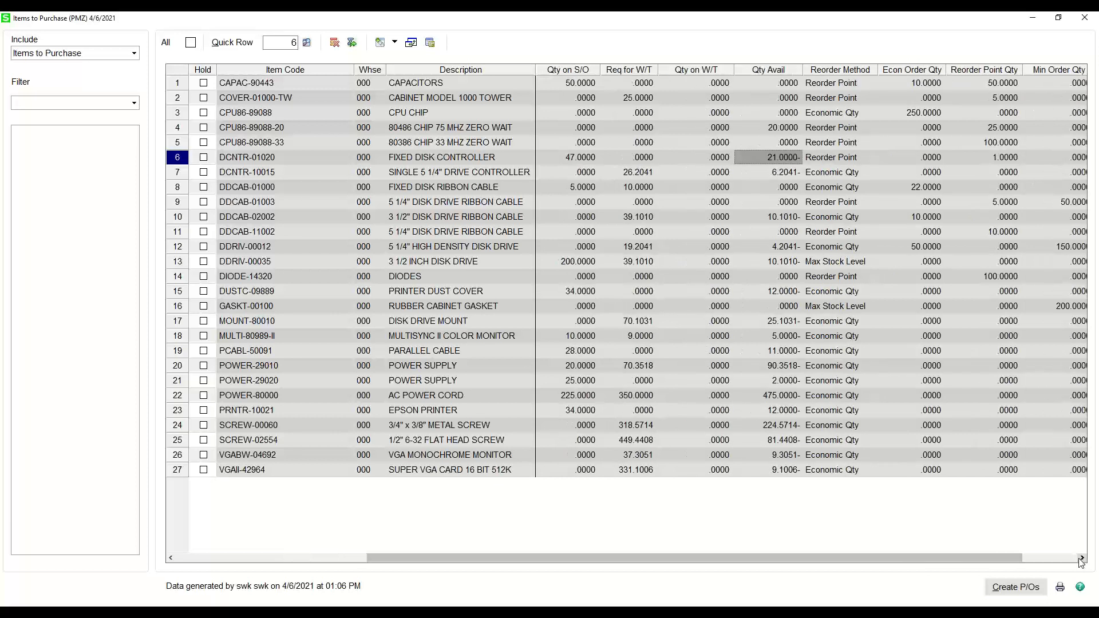
pyautogui.click(1081, 559)
pyautogui.click(1081, 559)
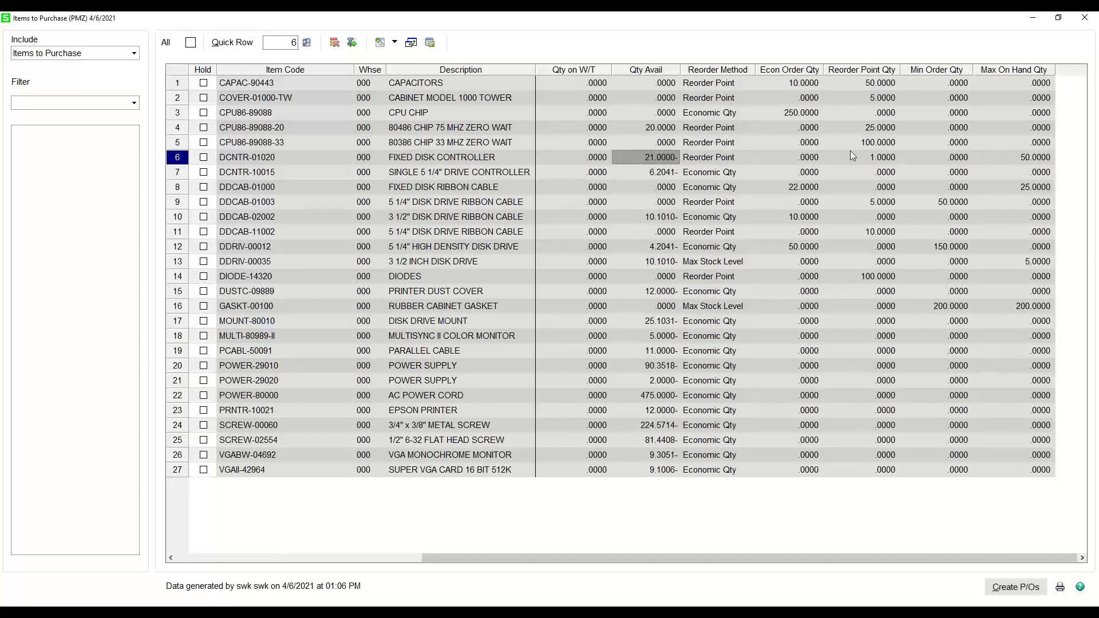
pyautogui.click(885, 159)
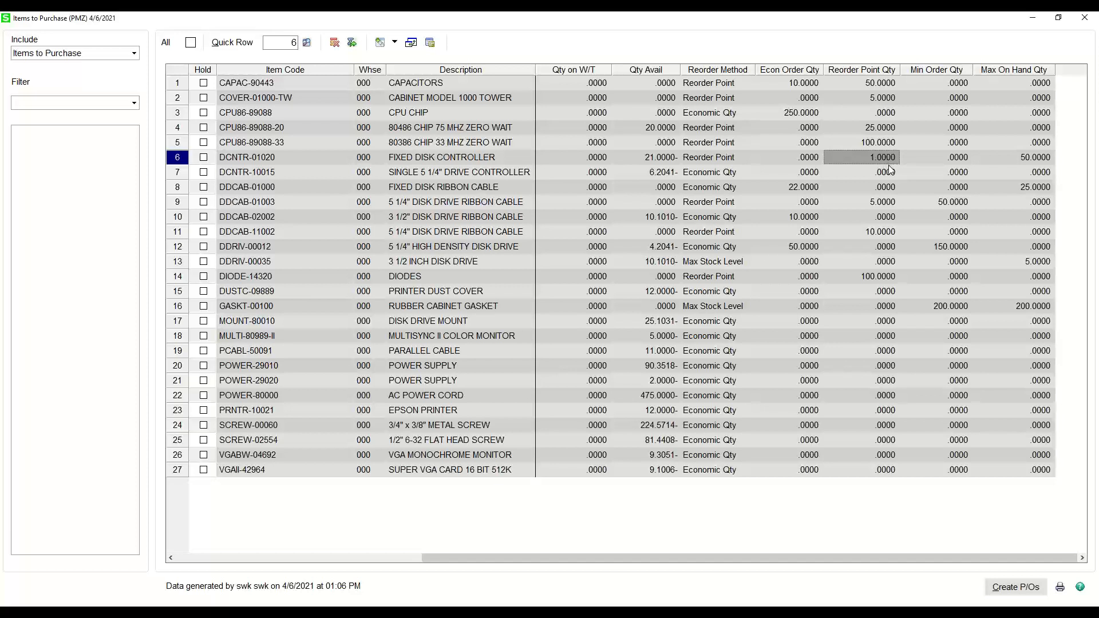
pyautogui.moveTo(434, 558); pyautogui.dragTo(187, 558)
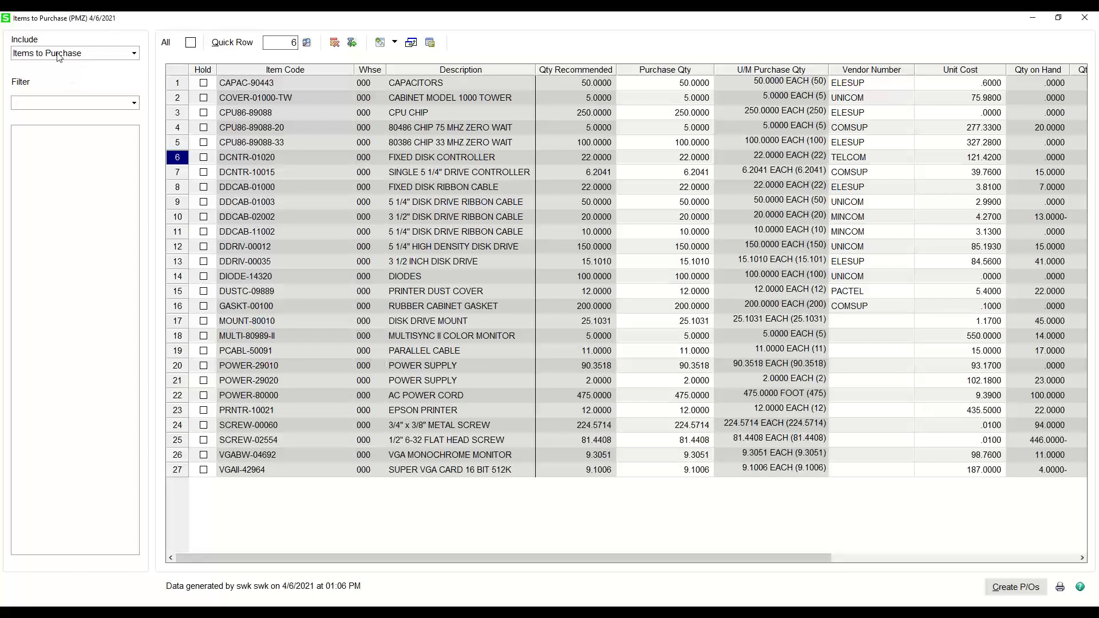
# - Set the purchase quantity of item CAPAC-90443 to 55
pyautogui.click(700, 84)
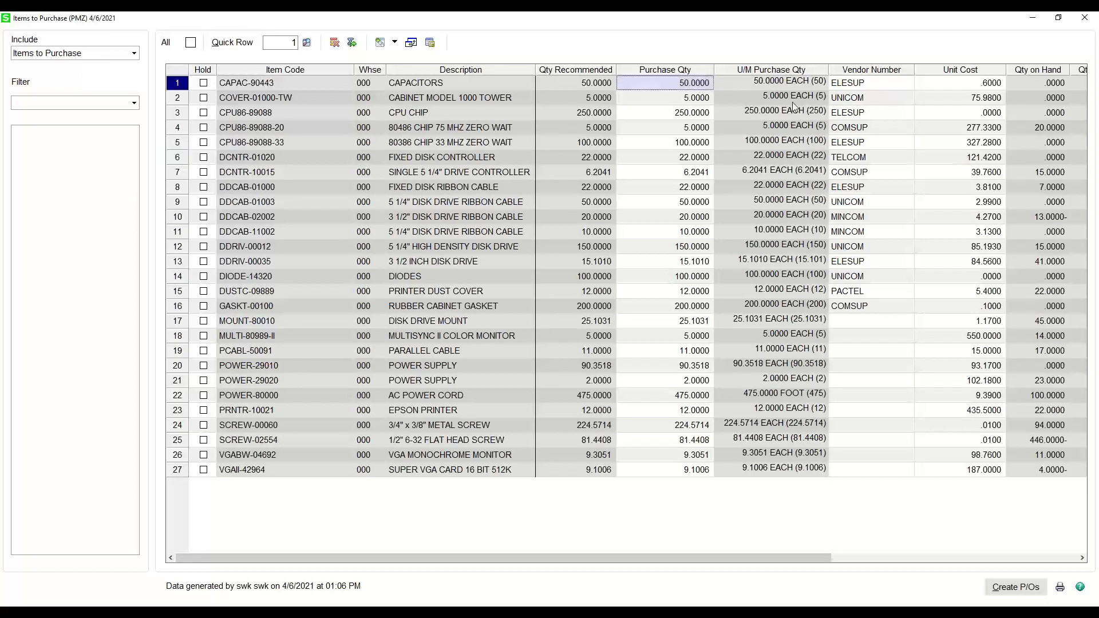
pyautogui.write('5')
pyautogui.press('BackSpace')
pyautogui.press('BackSpace')
pyautogui.press('BackSpace')
pyautogui.write('585')
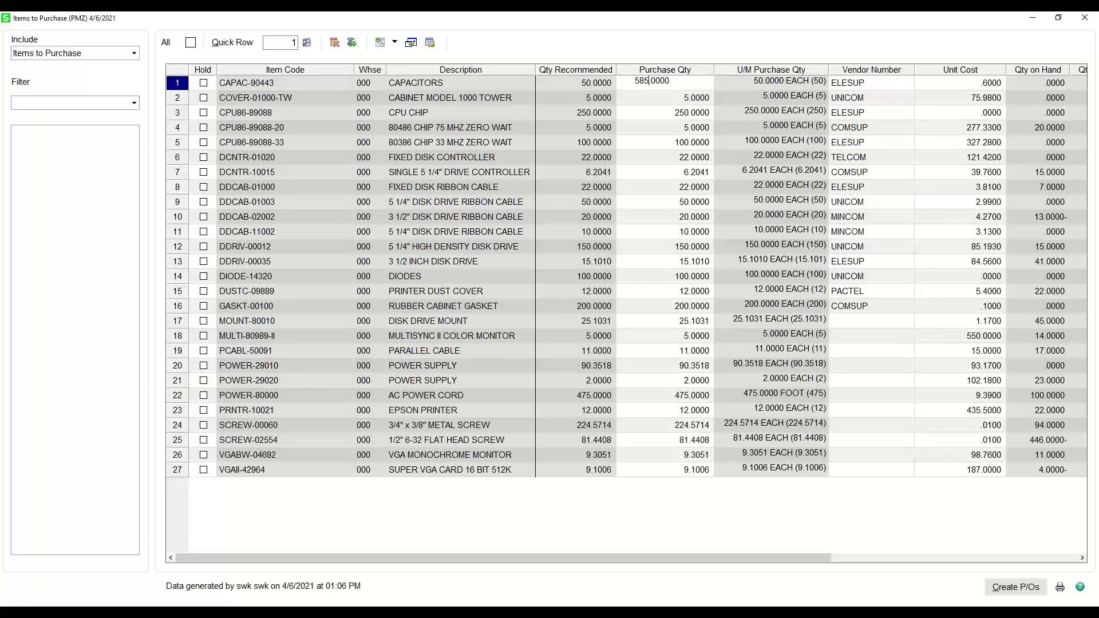
pyautogui.press('BackSpace')
pyautogui.press('BackSpace')
pyautogui.write('5')
pyautogui.press('Tab')
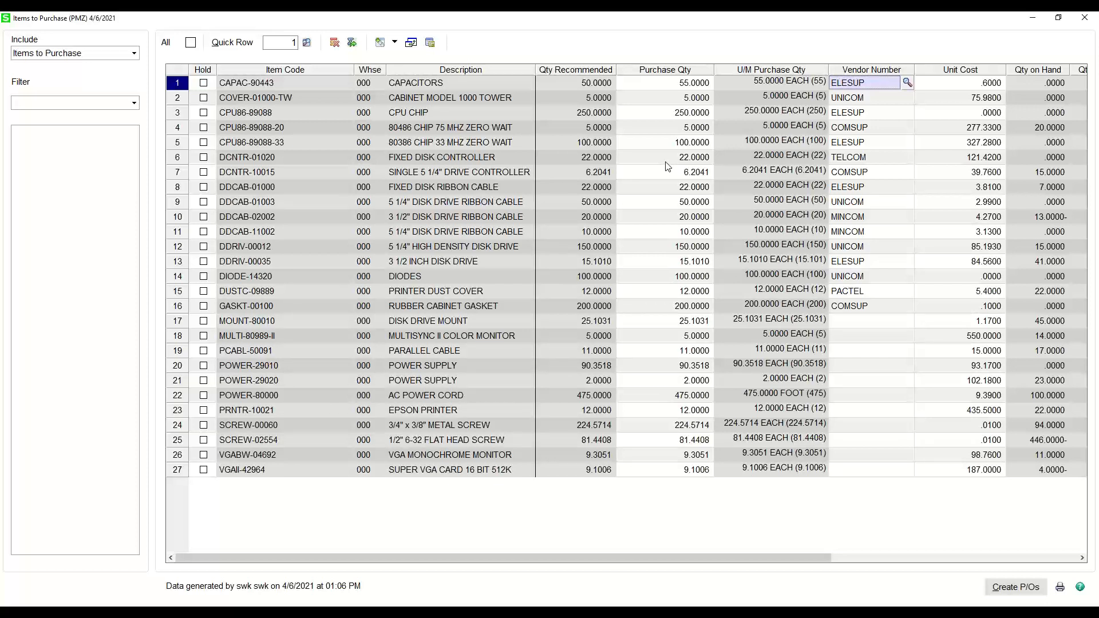
# - Check the vendor number of each item down the Items to Purchase list, including the lines without a vendor
pyautogui.click(870, 99)
pyautogui.click(862, 115)
pyautogui.click(862, 144)
pyautogui.click(860, 174)
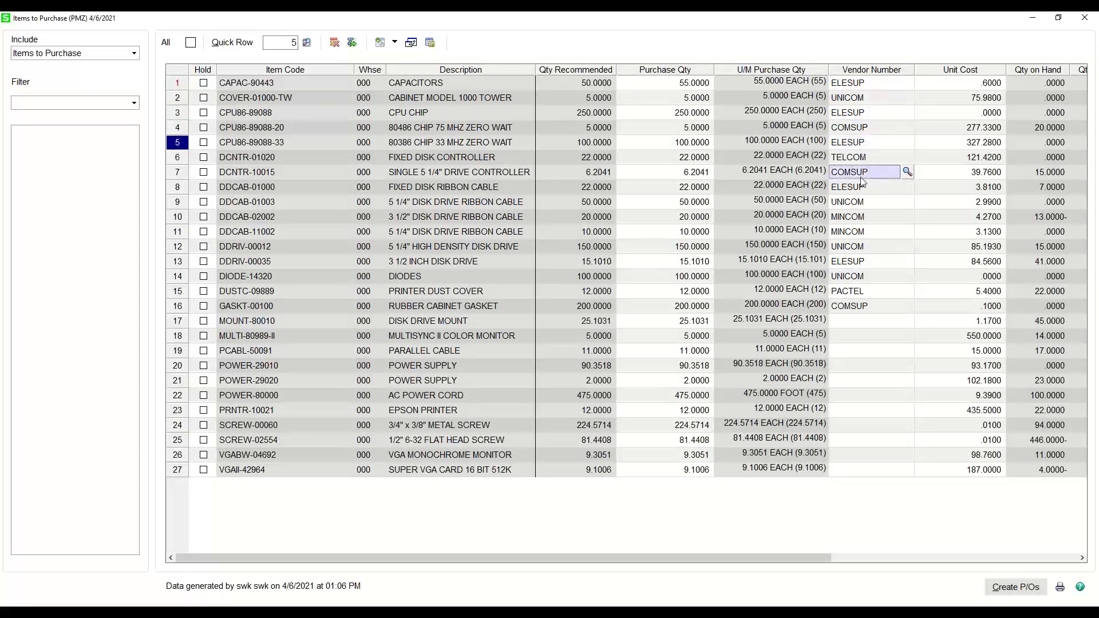
pyautogui.click(860, 206)
pyautogui.click(865, 233)
pyautogui.click(865, 247)
pyautogui.click(861, 277)
pyautogui.click(859, 292)
pyautogui.click(851, 308)
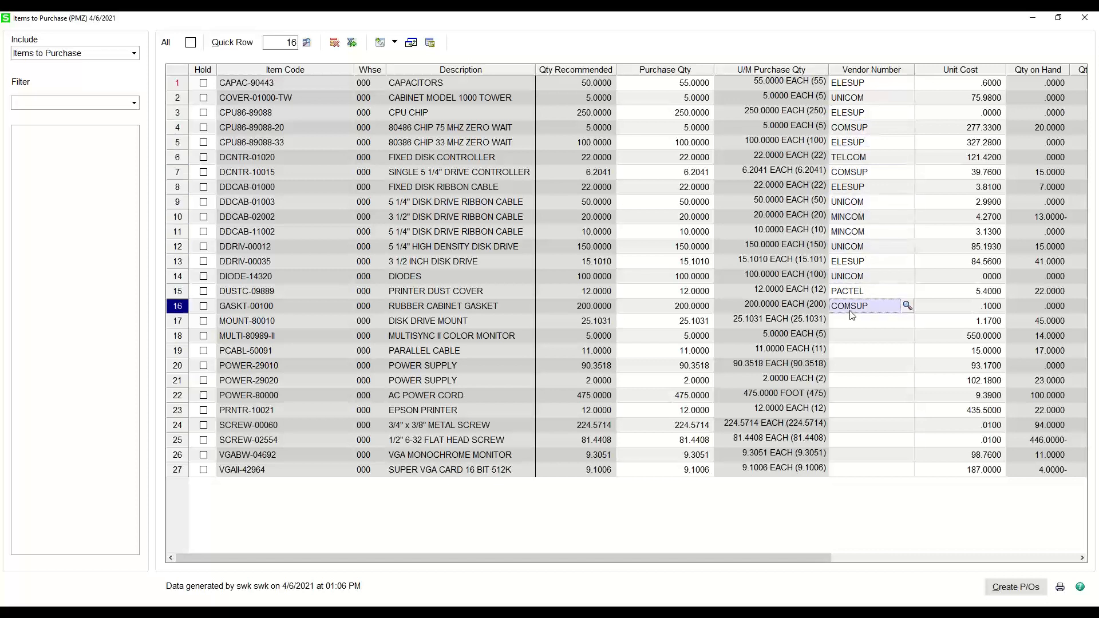
pyautogui.click(872, 326)
pyautogui.click(871, 338)
pyautogui.click(870, 352)
pyautogui.click(868, 366)
pyautogui.click(865, 387)
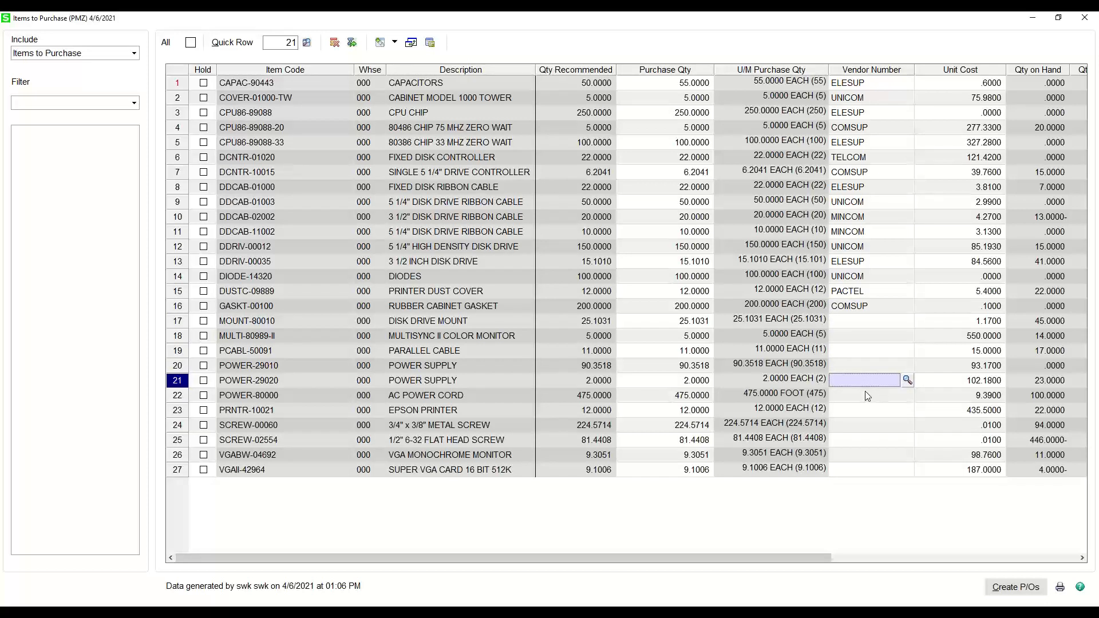
# - Assign vendor UNICOM to item MOUNT-80010 and vendor PACTEL to item MULTI-80989-II from the vendor lookup
pyautogui.click(882, 325)
pyautogui.click(908, 320)
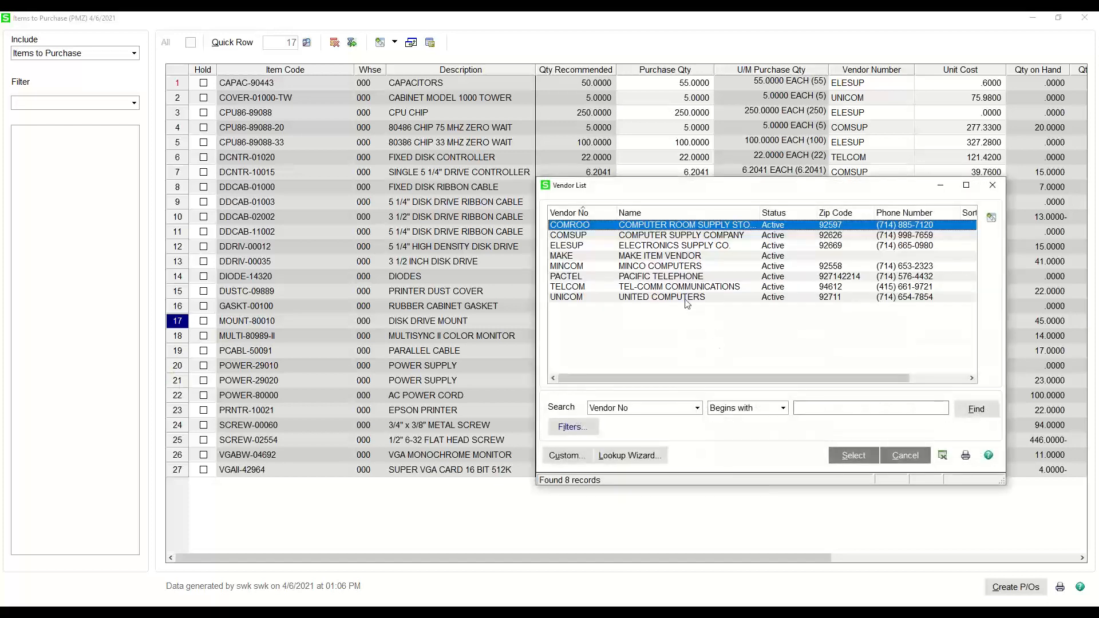
pyautogui.doubleClick(685, 298)
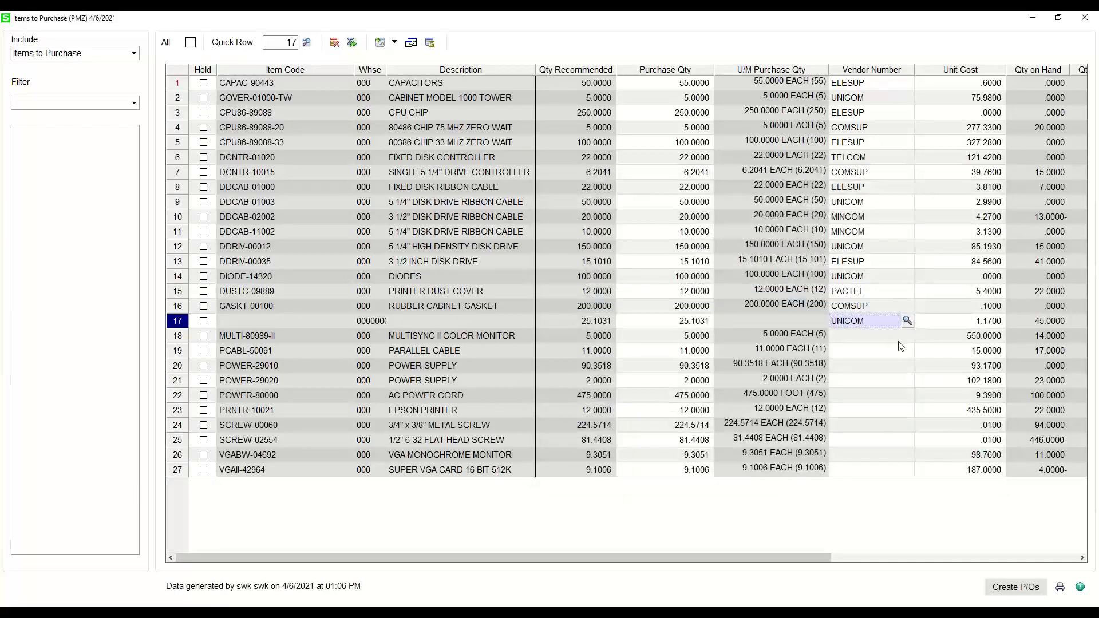
pyautogui.click(899, 341)
pyautogui.click(908, 336)
pyautogui.doubleClick(676, 277)
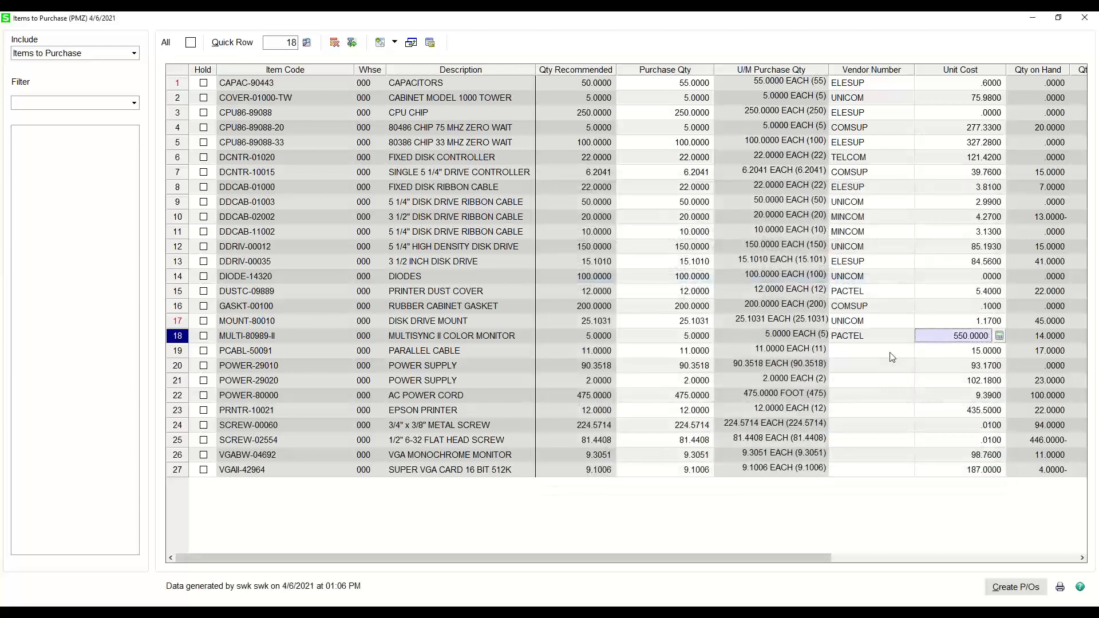
# - Assign vendor PACTEL to item PCABL-50091 and vendor TELCOM to item POWER-29010
pyautogui.click(892, 357)
pyautogui.click(908, 351)
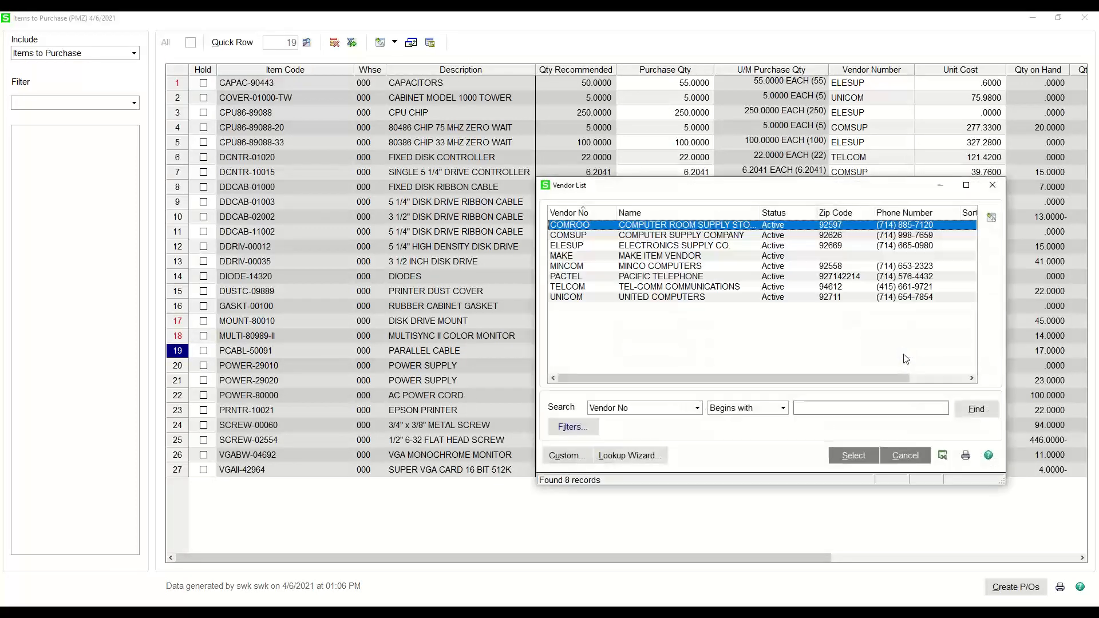
pyautogui.doubleClick(708, 279)
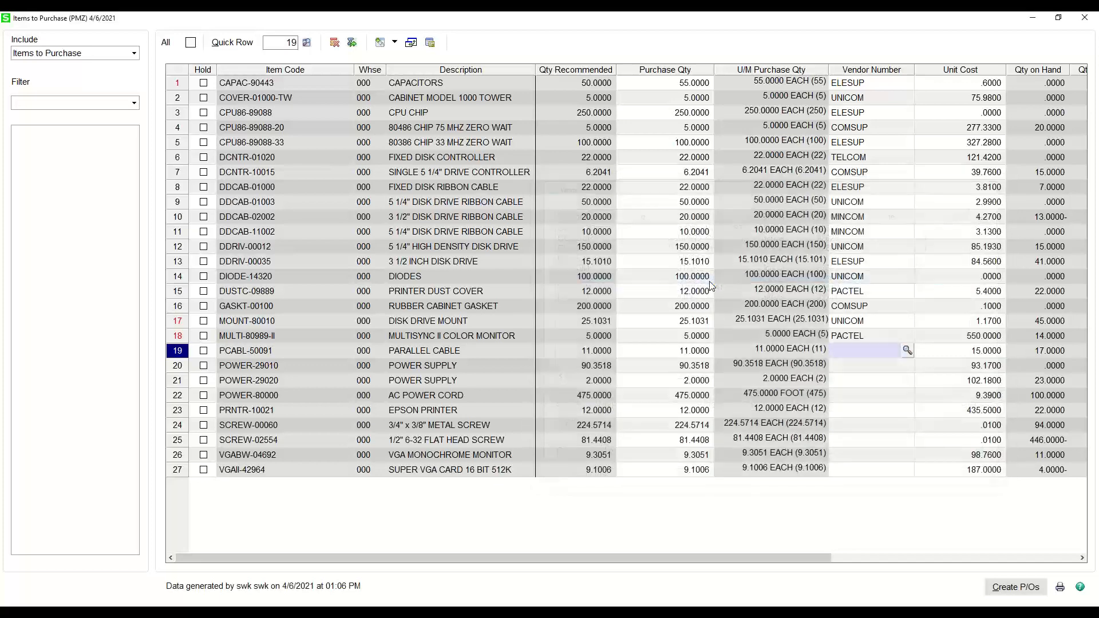
pyautogui.click(875, 366)
pyautogui.click(907, 367)
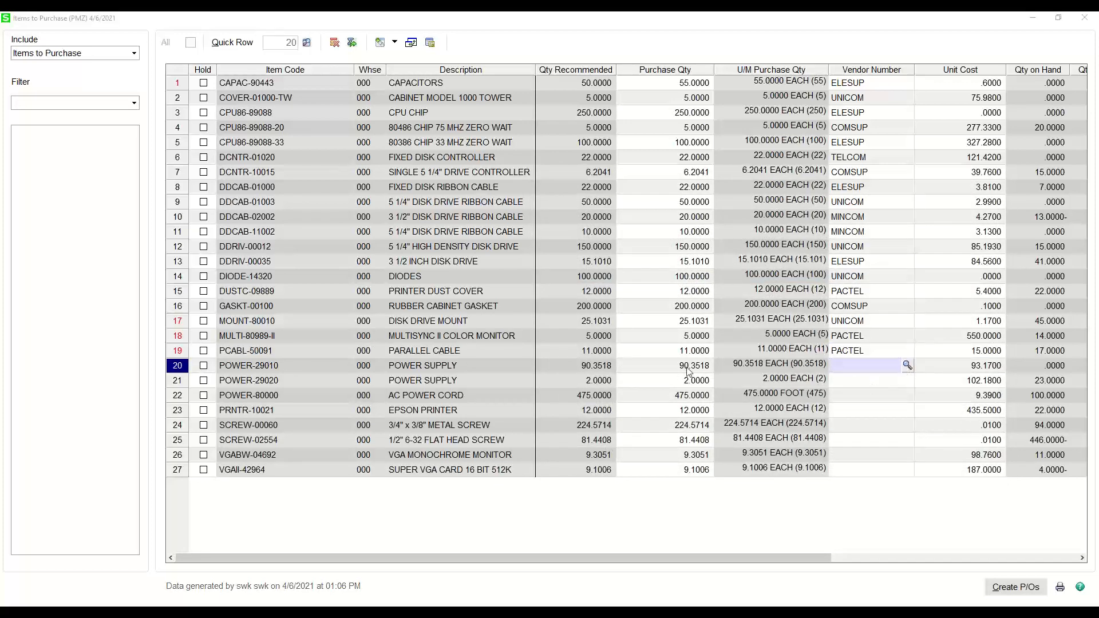
pyautogui.doubleClick(710, 289)
# - Assign vendor MINCOM to item POWER-29020 and vendor ELESUP to item POWER-80000
pyautogui.click(843, 381)
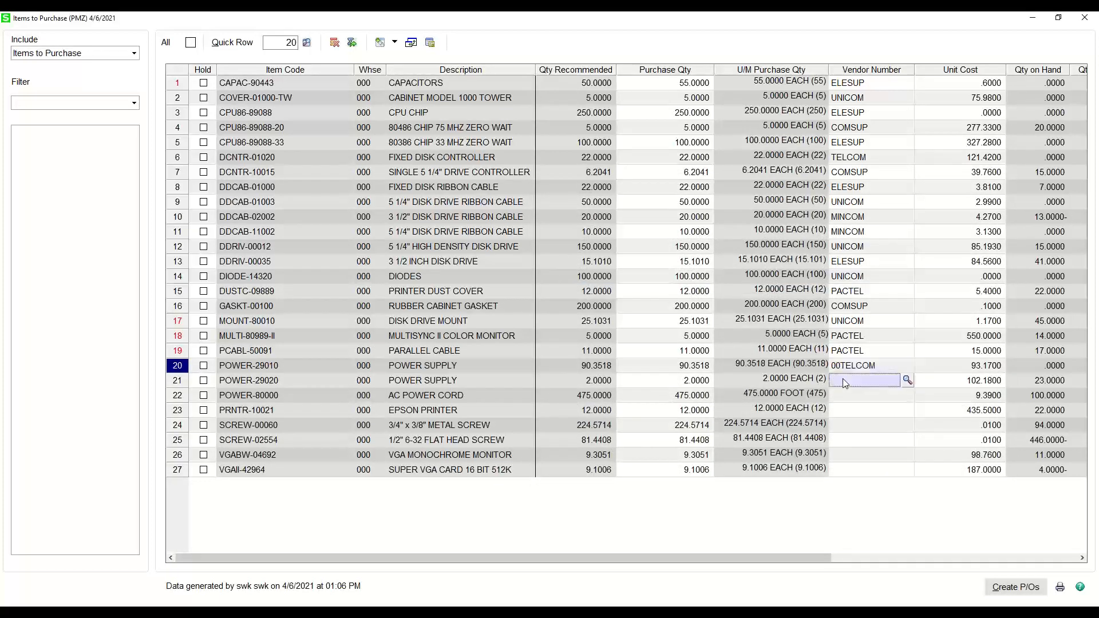
pyautogui.click(908, 380)
pyautogui.doubleClick(716, 265)
pyautogui.click(844, 394)
pyautogui.click(907, 396)
pyautogui.doubleClick(579, 247)
# - Assign vendor TELCOM to the Epson printer item PRNTR-10021
pyautogui.click(870, 410)
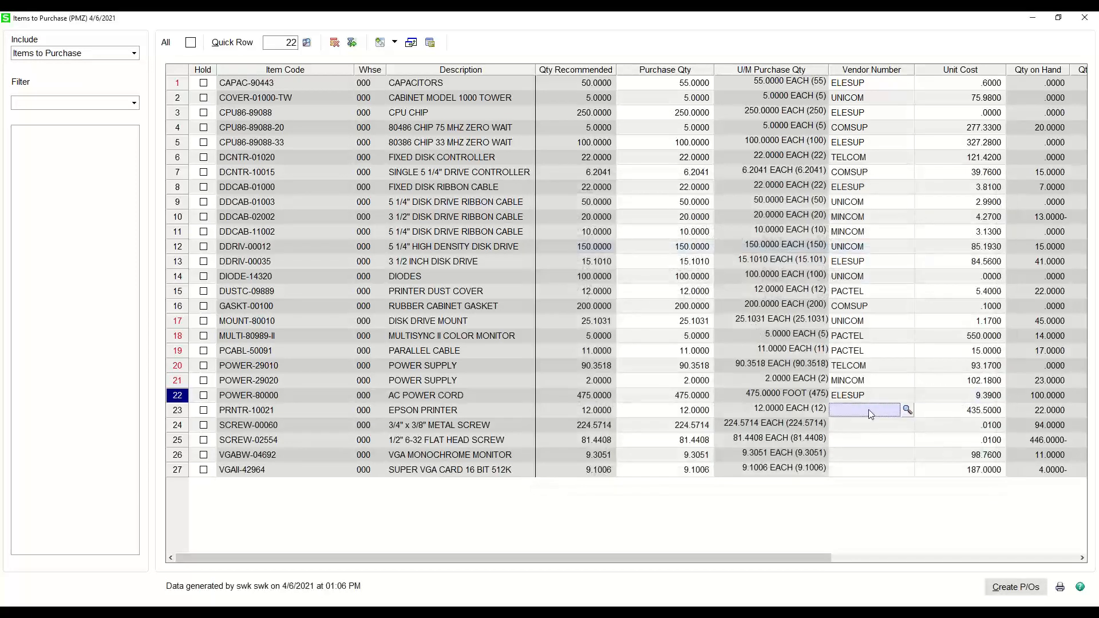
pyautogui.click(906, 411)
pyautogui.click(646, 287)
pyautogui.doubleClick(644, 285)
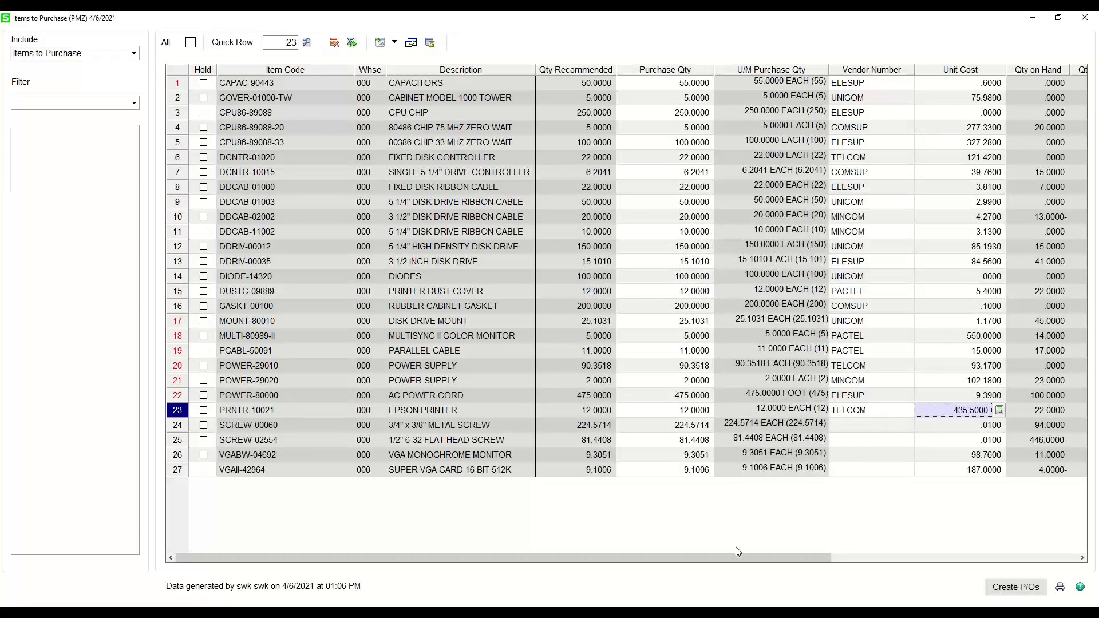
# - Review the unit cost, stock quantity and reorder columns through Max On Hand Qty, returning to the purchase quantity columns
pyautogui.moveTo(733, 558); pyautogui.dragTo(788, 558)
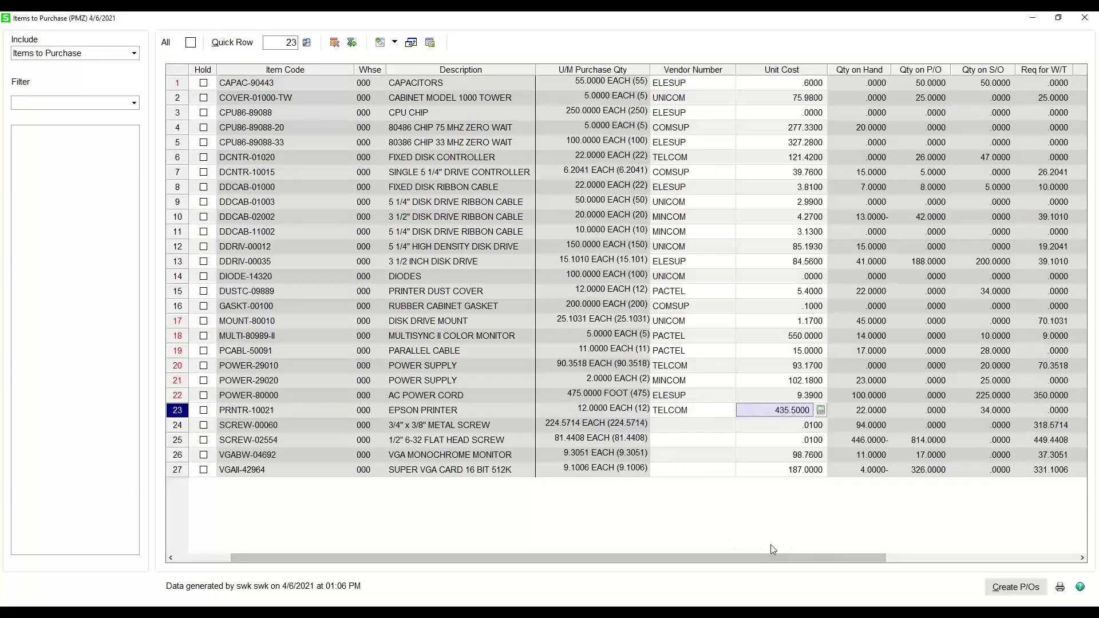
pyautogui.click(1082, 558)
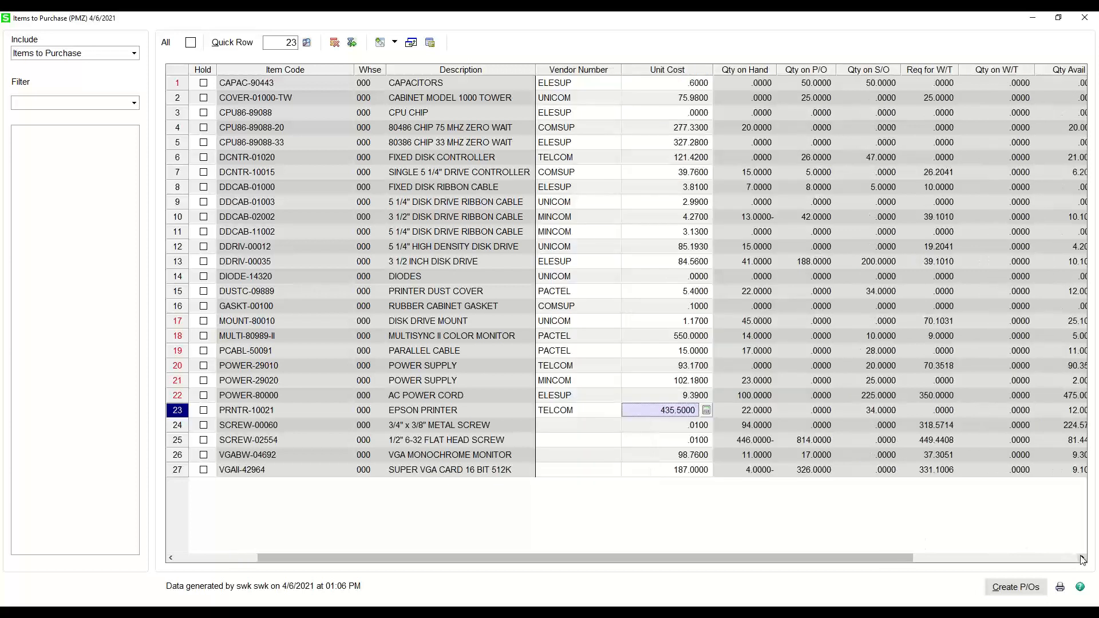
pyautogui.click(1082, 558)
pyautogui.click(1082, 558)
pyautogui.click(1082, 558)
pyautogui.click(1082, 558)
pyautogui.click(1082, 558)
pyautogui.click(1082, 558)
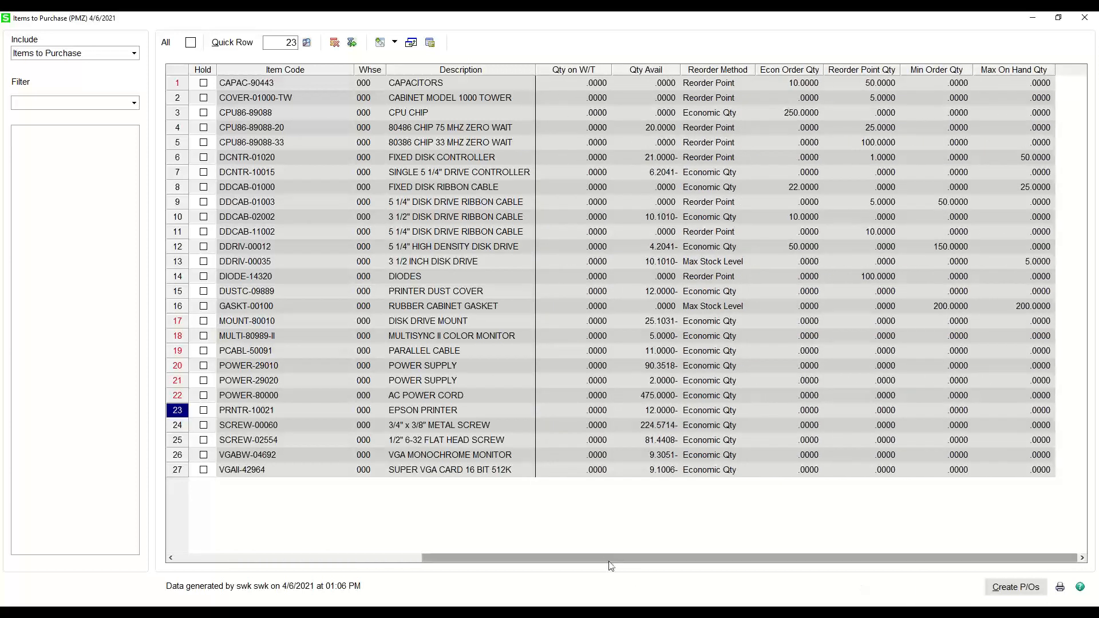
pyautogui.click(185, 558)
pyautogui.click(185, 559)
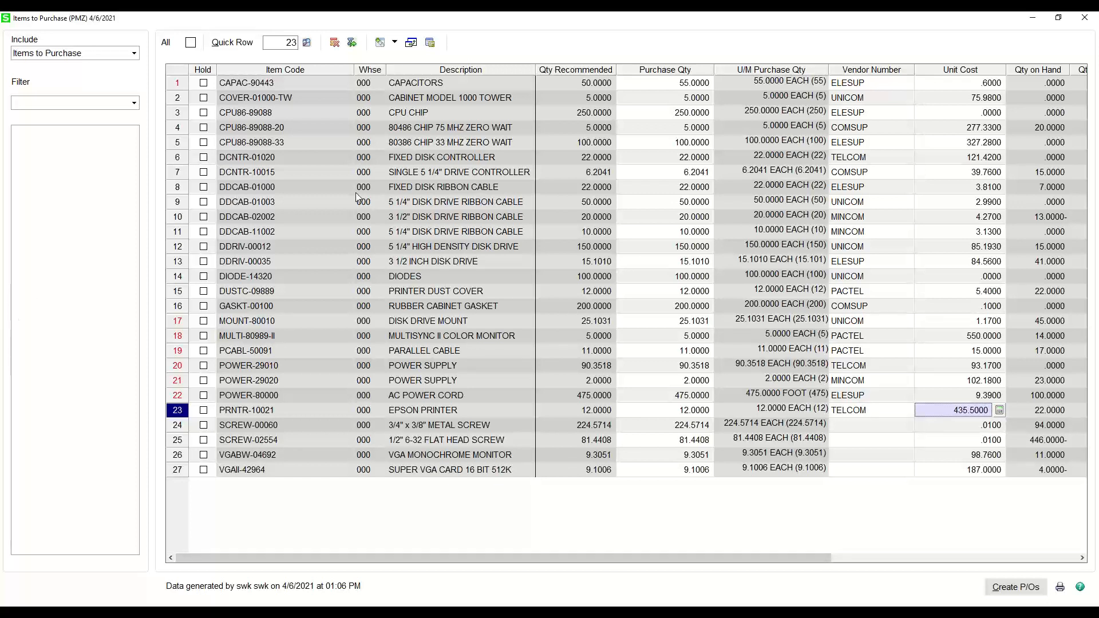
# - Place items CAPAC-90443, SCREW-00060, SCREW-02554, VGABW-04692 and VGAII-42964 on hold
pyautogui.click(204, 83)
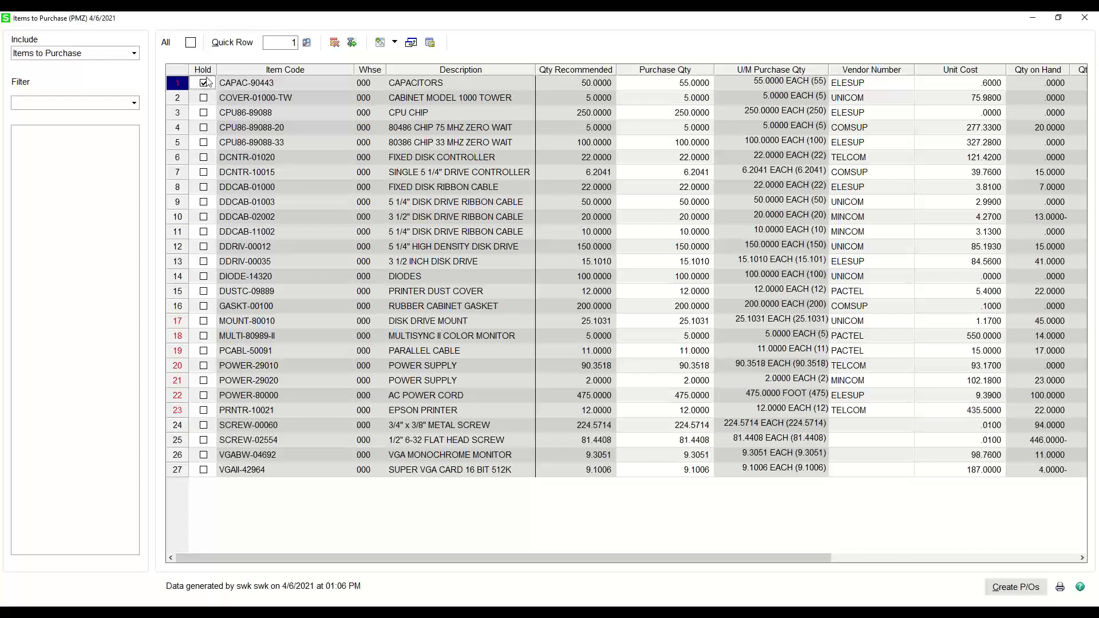
pyautogui.click(205, 425)
pyautogui.click(204, 440)
pyautogui.click(205, 455)
pyautogui.click(205, 470)
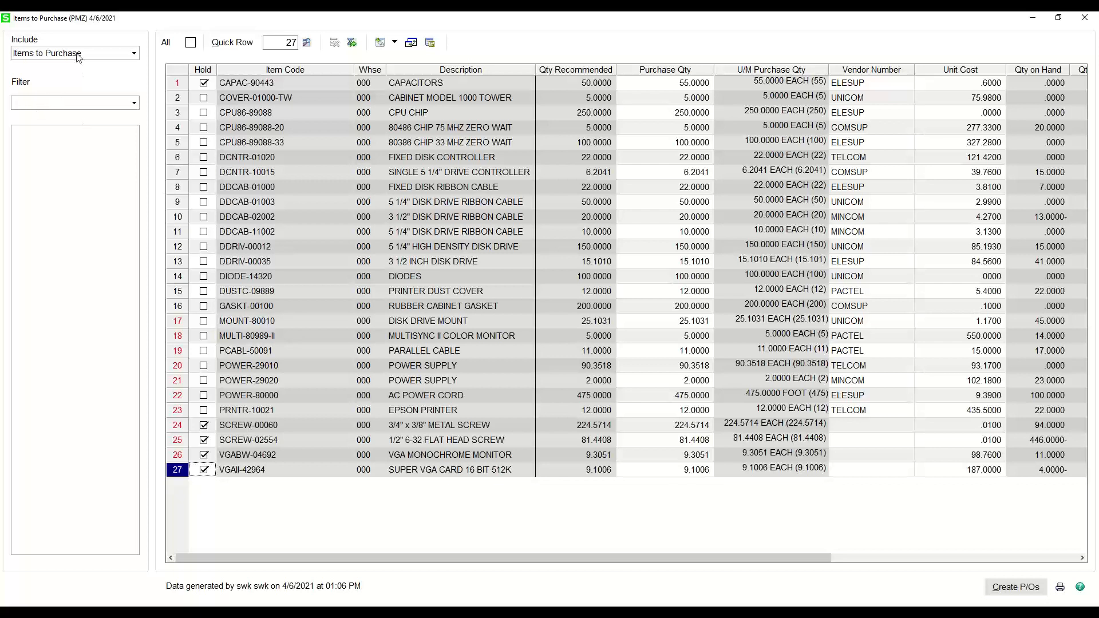
# - Include all items in the list and set the purchase quantity of motherboard BOARD-04500 in warehouse 000 to 10
pyautogui.click(125, 56)
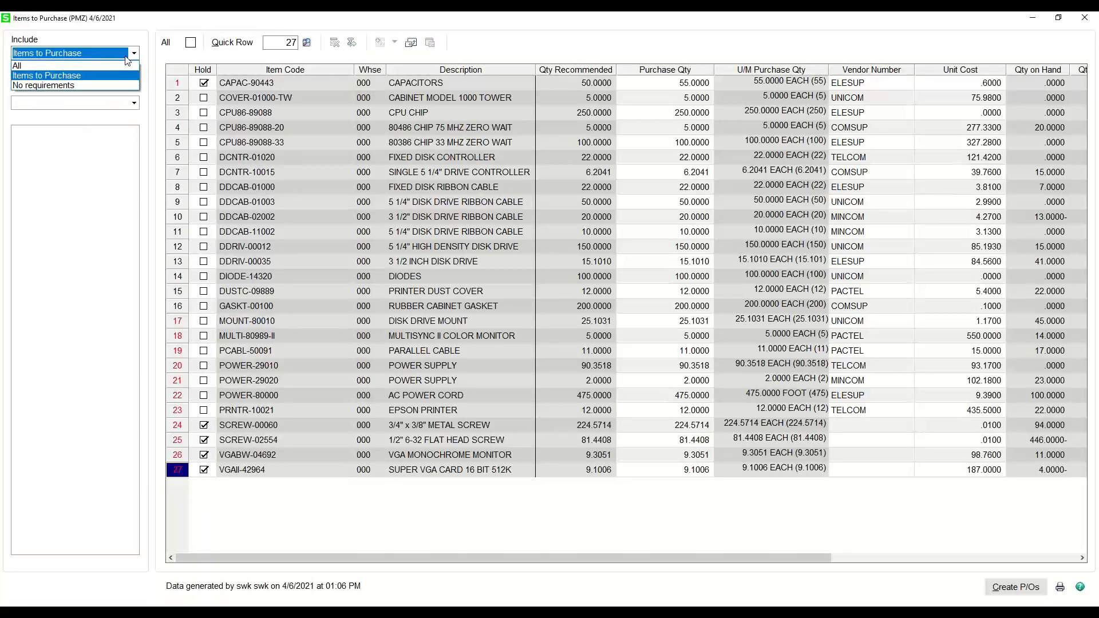
pyautogui.click(68, 66)
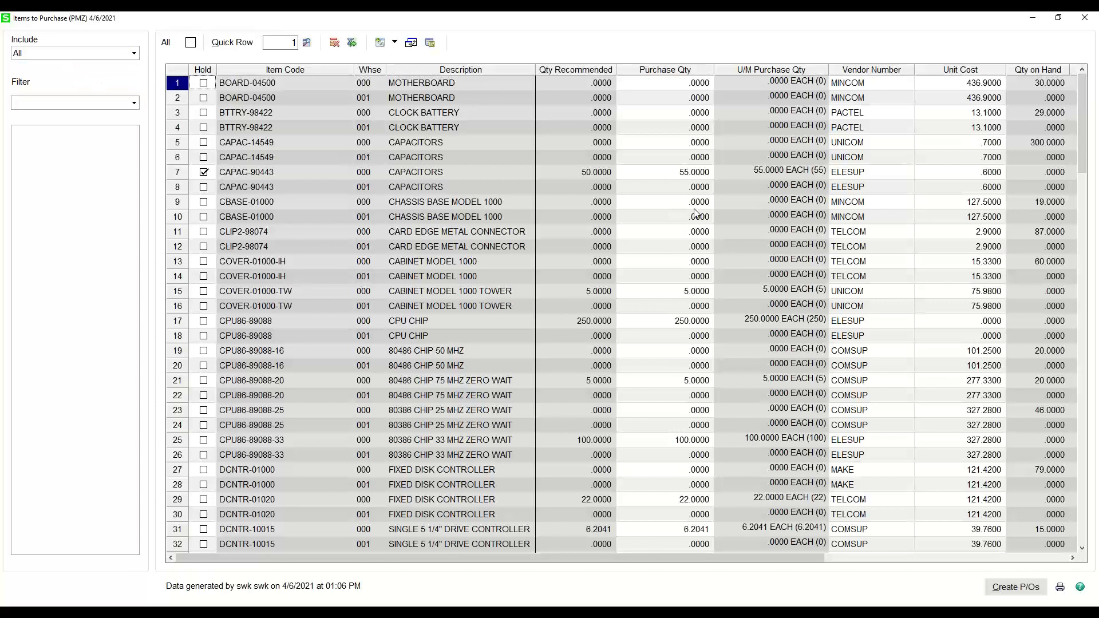
pyautogui.click(691, 85)
pyautogui.click(690, 98)
pyautogui.click(694, 112)
pyautogui.click(703, 129)
pyautogui.click(703, 155)
pyautogui.click(700, 145)
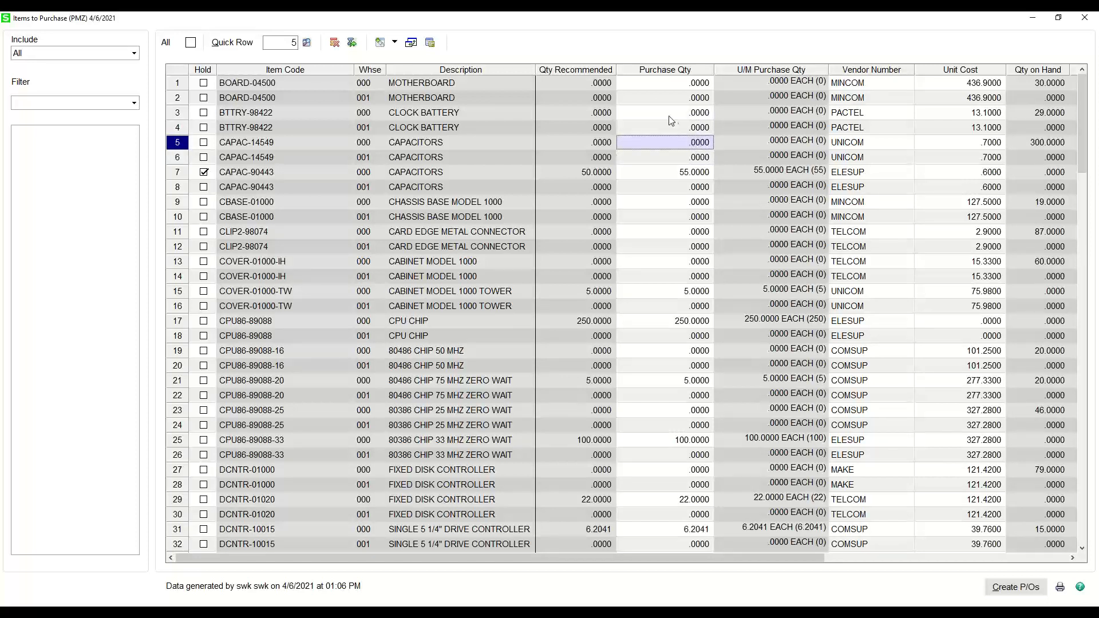
pyautogui.click(687, 86)
pyautogui.write('10')
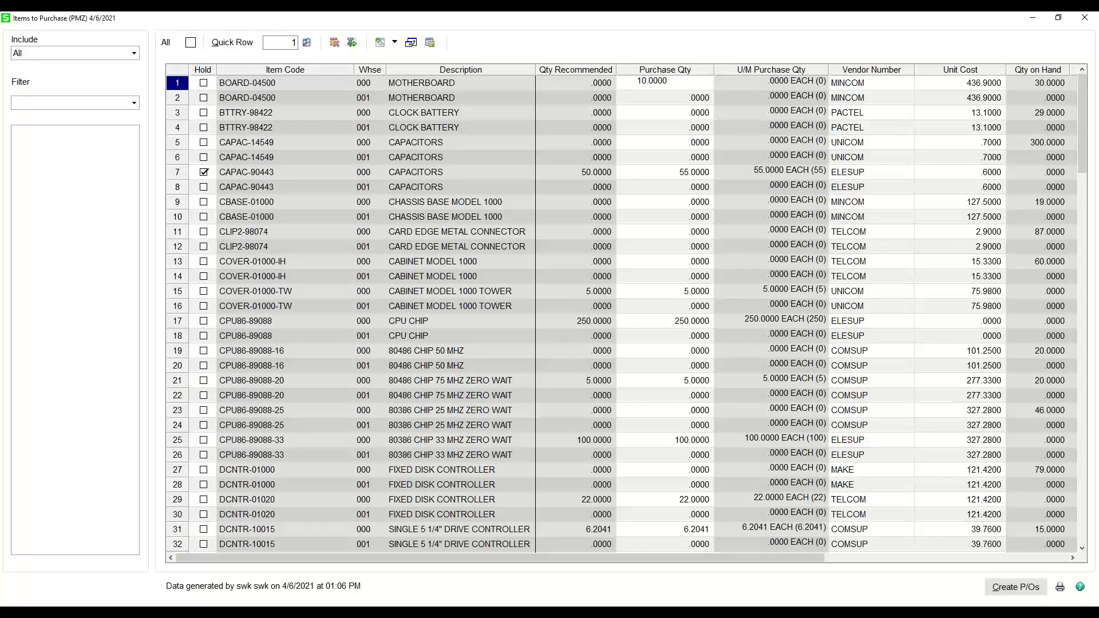
pyautogui.press('Tab')
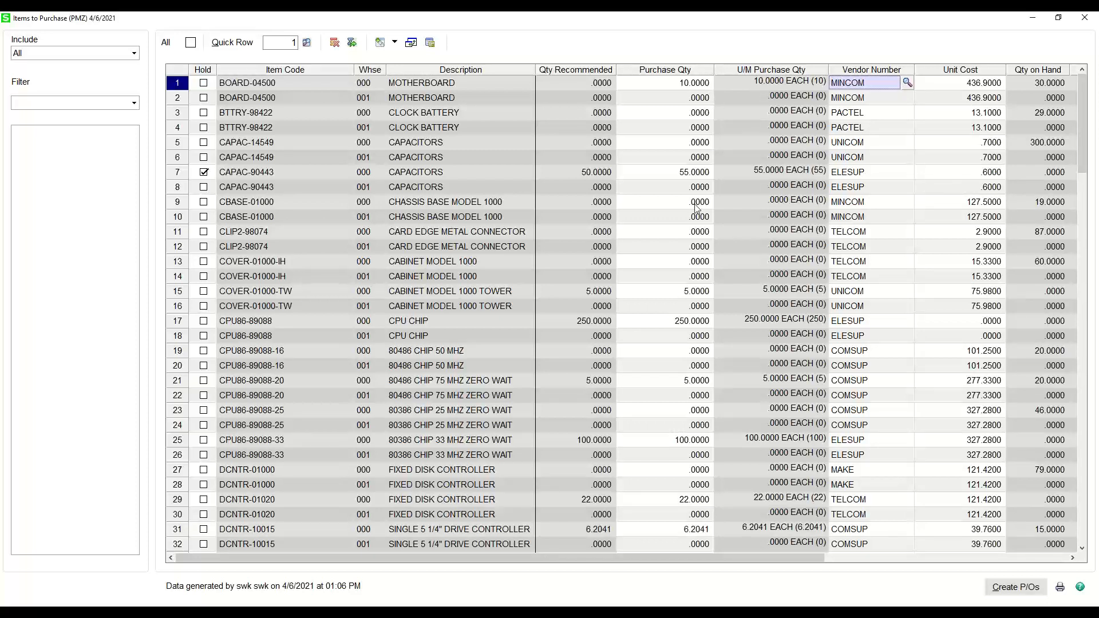
# - Limit the list to Items to Purchase and select the purchase quantity of BOARD-04500
pyautogui.click(75, 56)
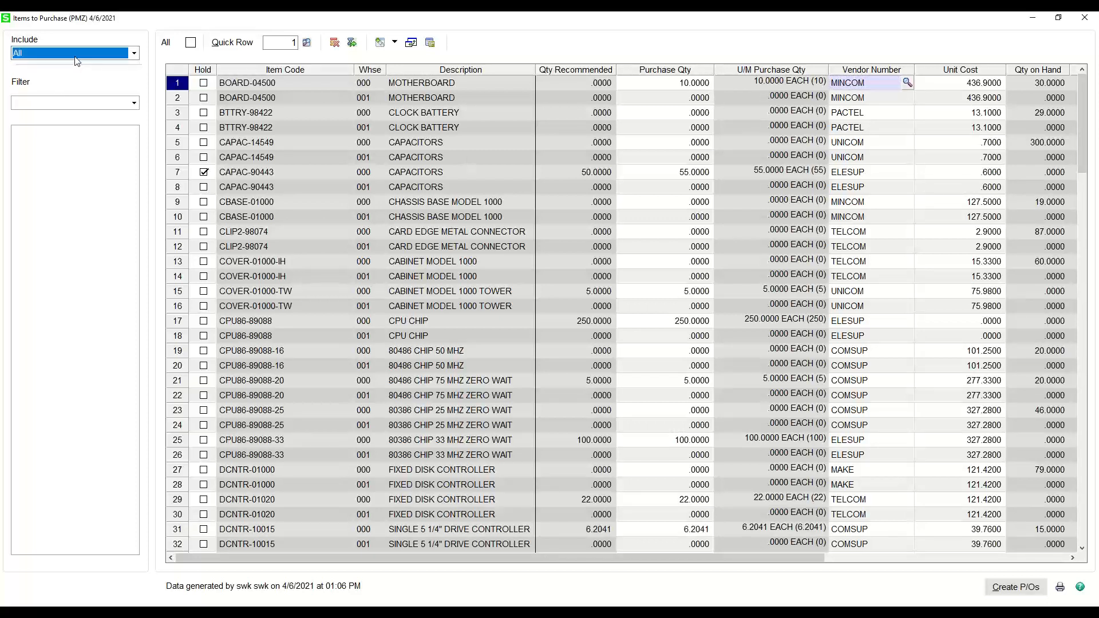
pyautogui.click(53, 75)
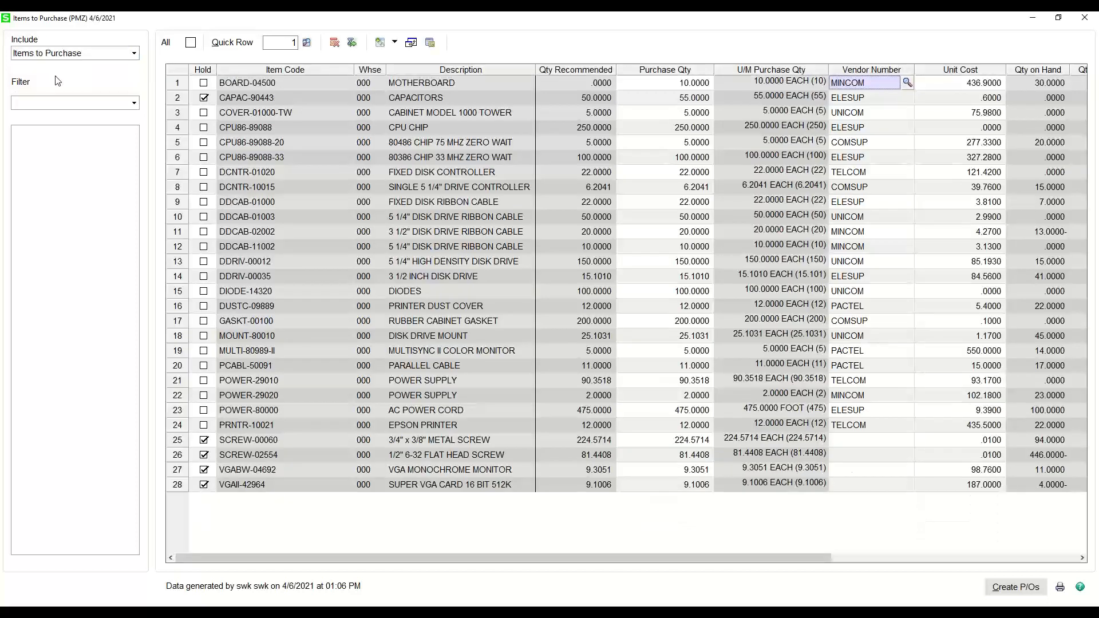
pyautogui.click(659, 85)
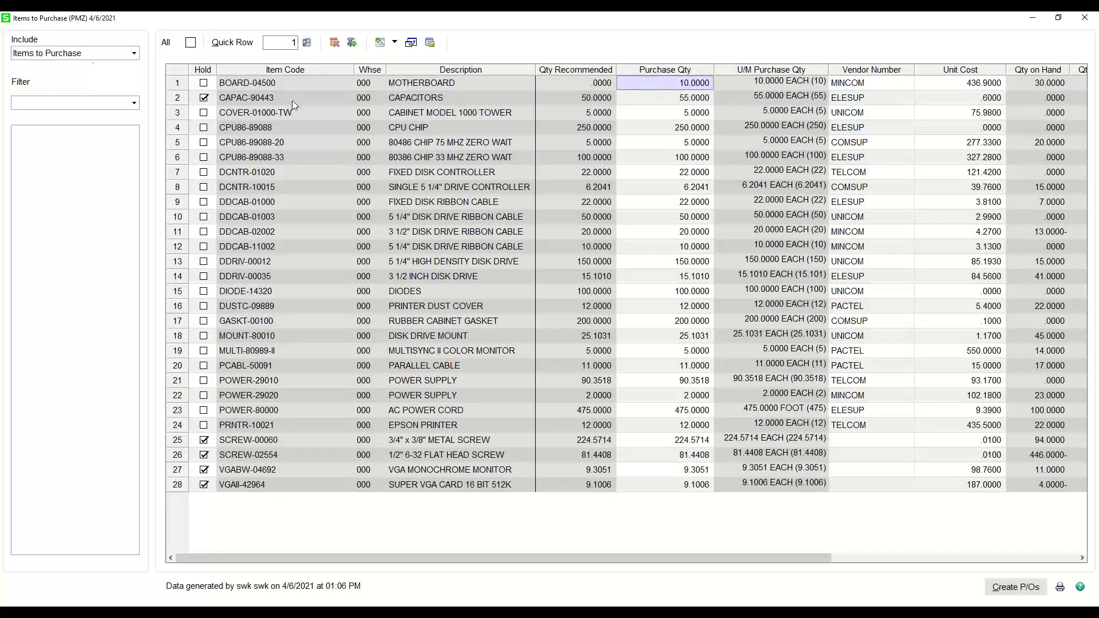
# - Review the items with no requirements, returning to the Items to Purchase list
pyautogui.click(81, 54)
pyautogui.click(49, 85)
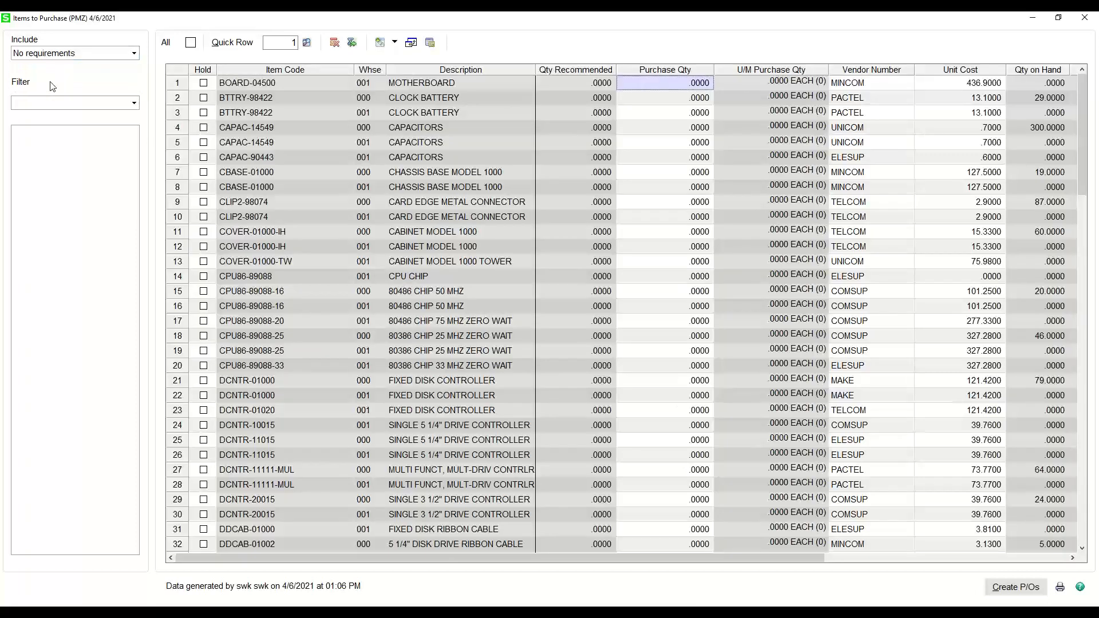
pyautogui.scroll(-2, 680, 196)
pyautogui.scroll(-7, 681, 195)
pyautogui.scroll(-7, 681, 195)
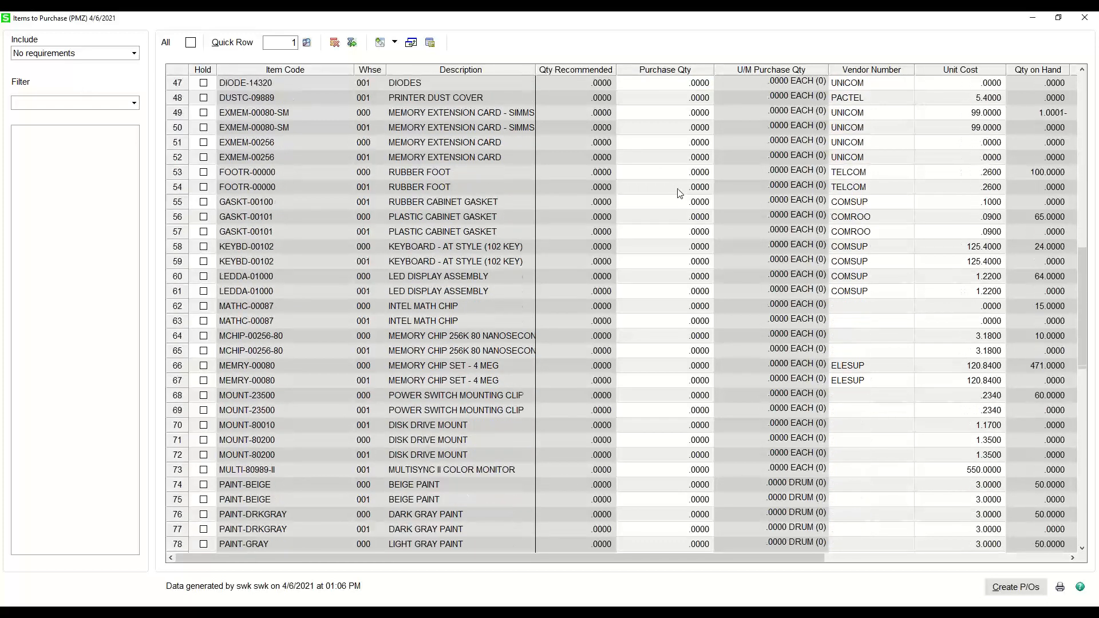
pyautogui.scroll(-5, 681, 195)
pyautogui.scroll(-5, 680, 194)
pyautogui.scroll(-5, 680, 194)
pyautogui.scroll(6, 679, 192)
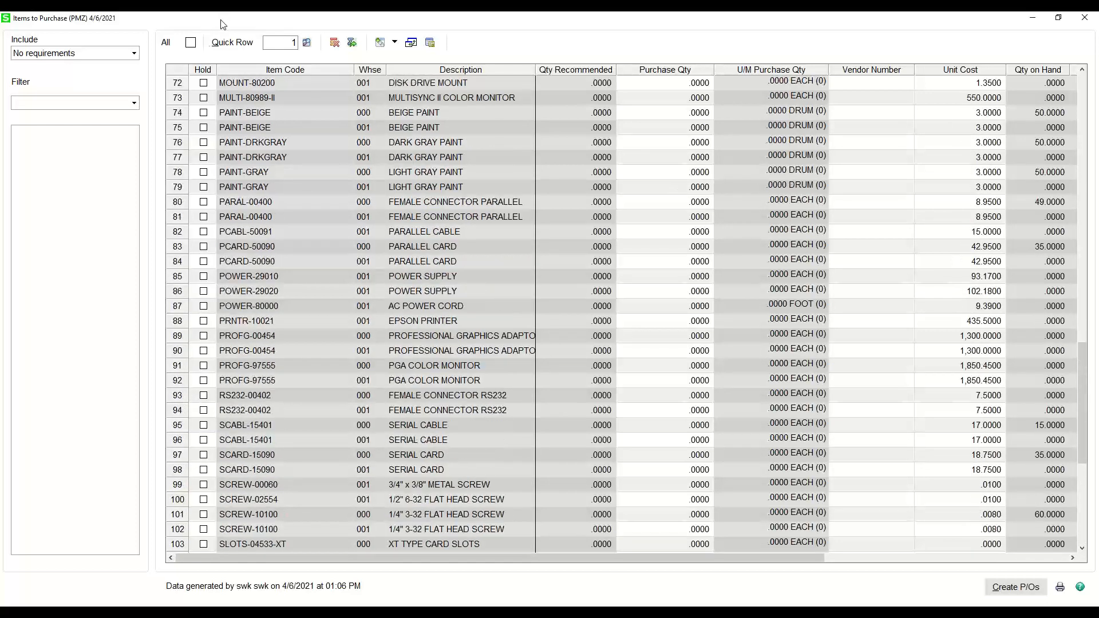
pyautogui.click(117, 53)
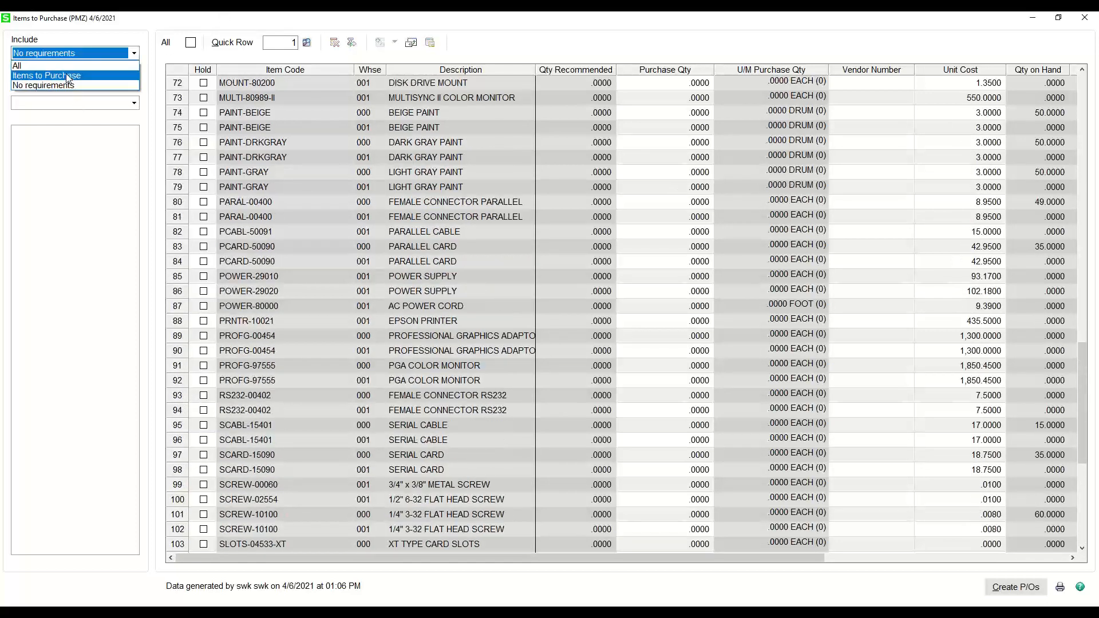
pyautogui.click(68, 76)
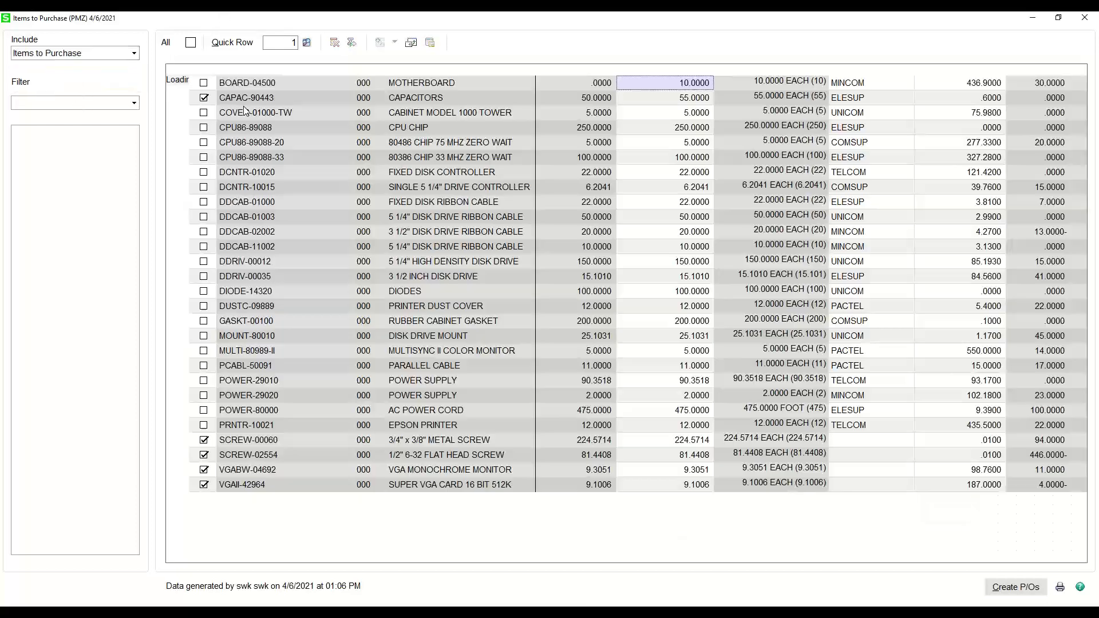
# - Filter the items by product line and view the DRIV, FIN, PART and PER lines one after another
pyautogui.click(115, 108)
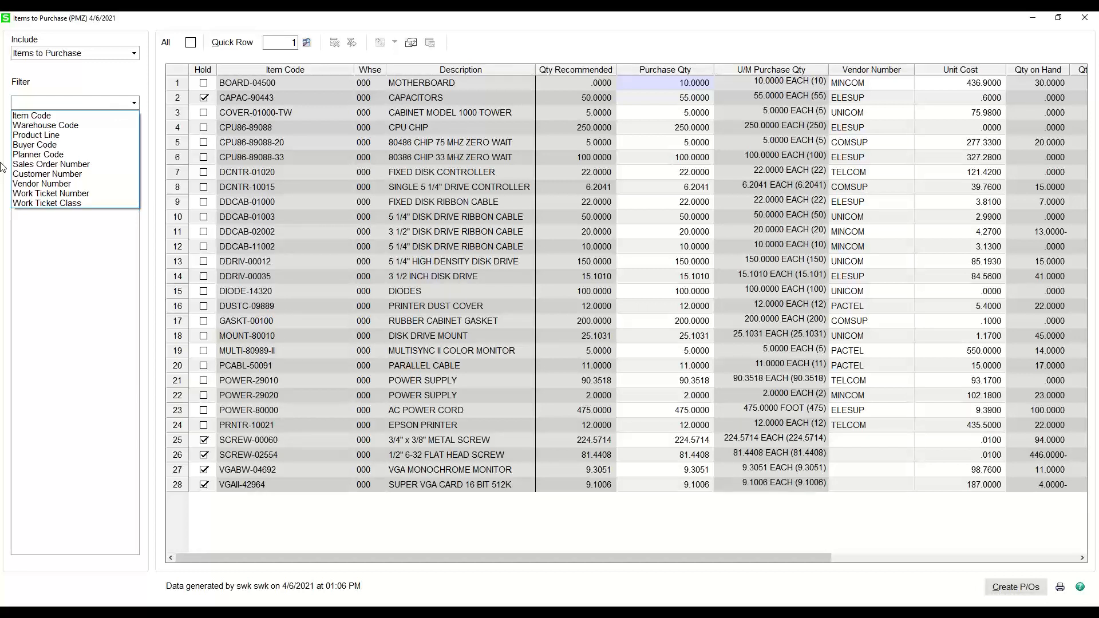
pyautogui.click(31, 140)
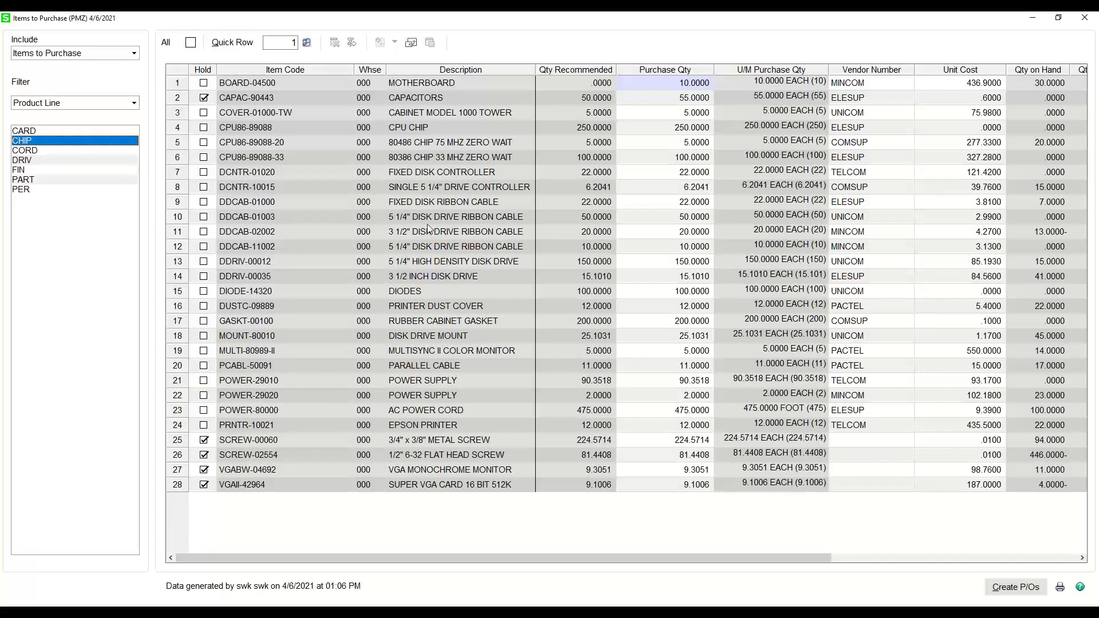
pyautogui.click(32, 163)
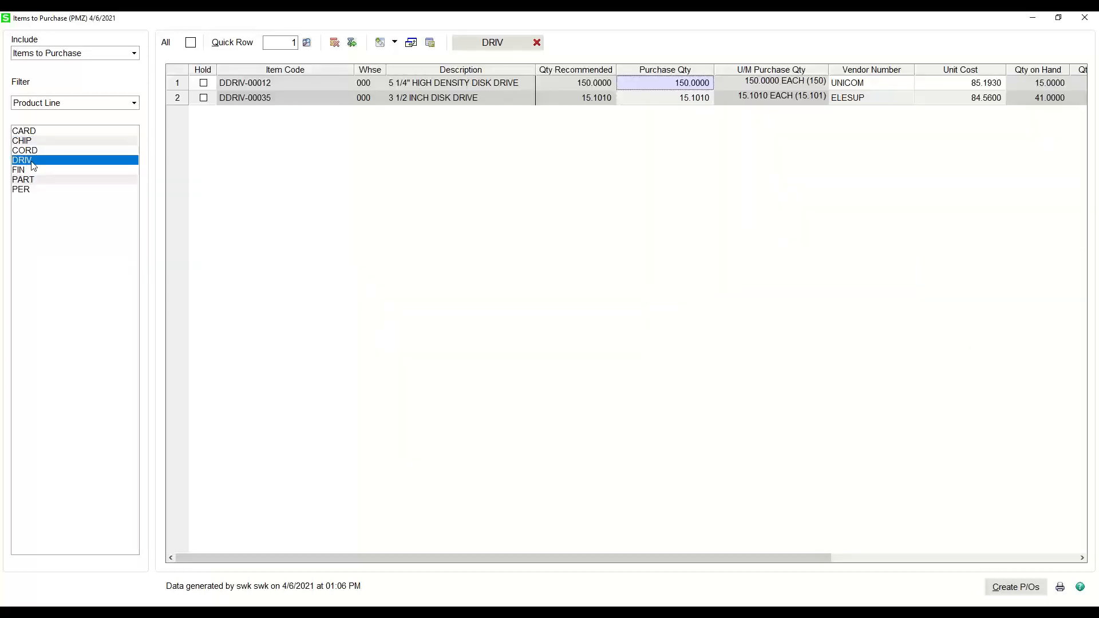
pyautogui.click(32, 171)
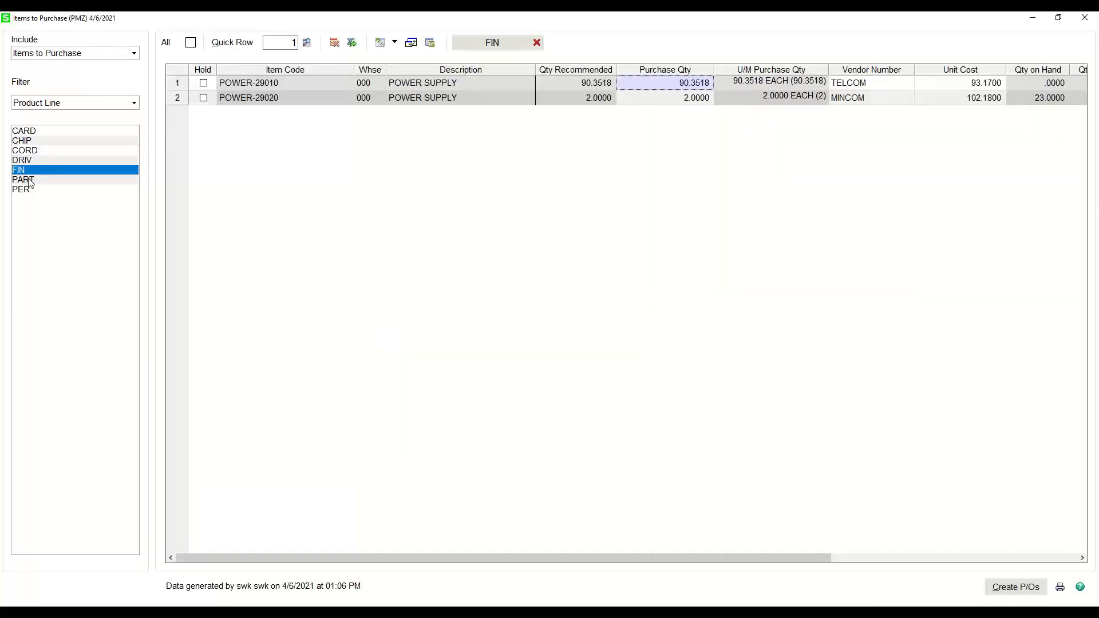
pyautogui.click(31, 182)
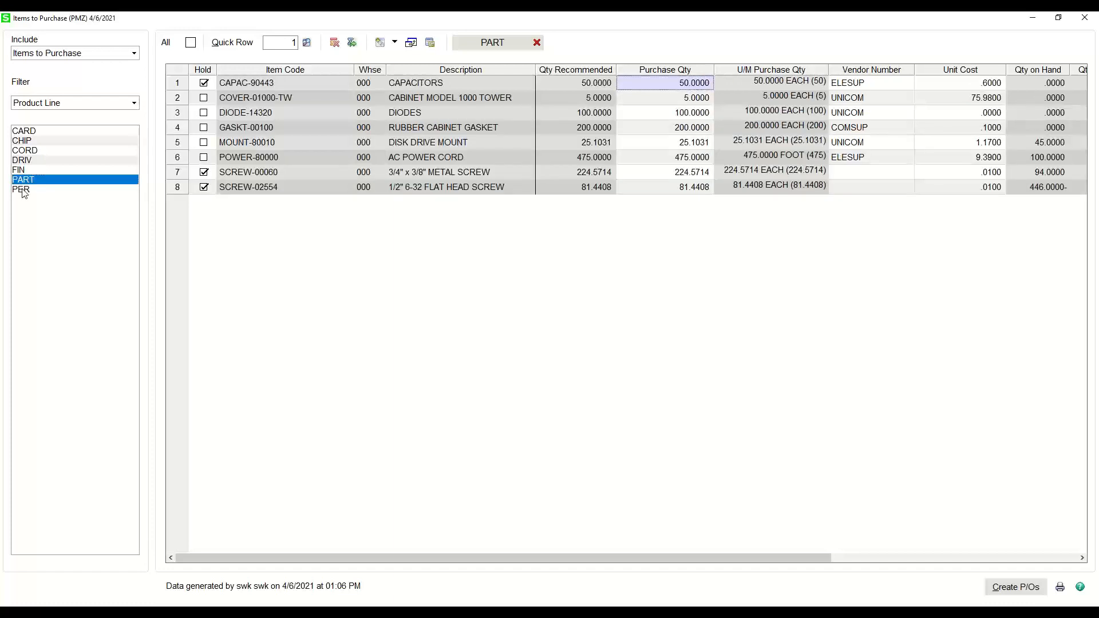
pyautogui.click(23, 190)
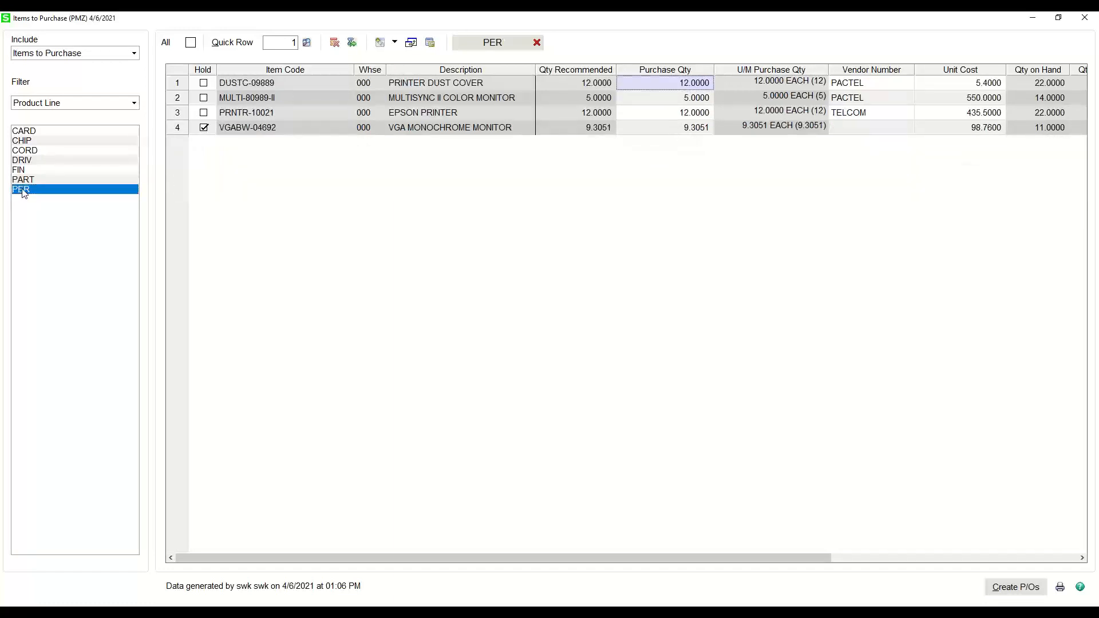
# - View the items of product lines CARD, CHIP, CORD, DRIV and FIN, and clear the product line filter
pyautogui.click(29, 132)
pyautogui.click(32, 141)
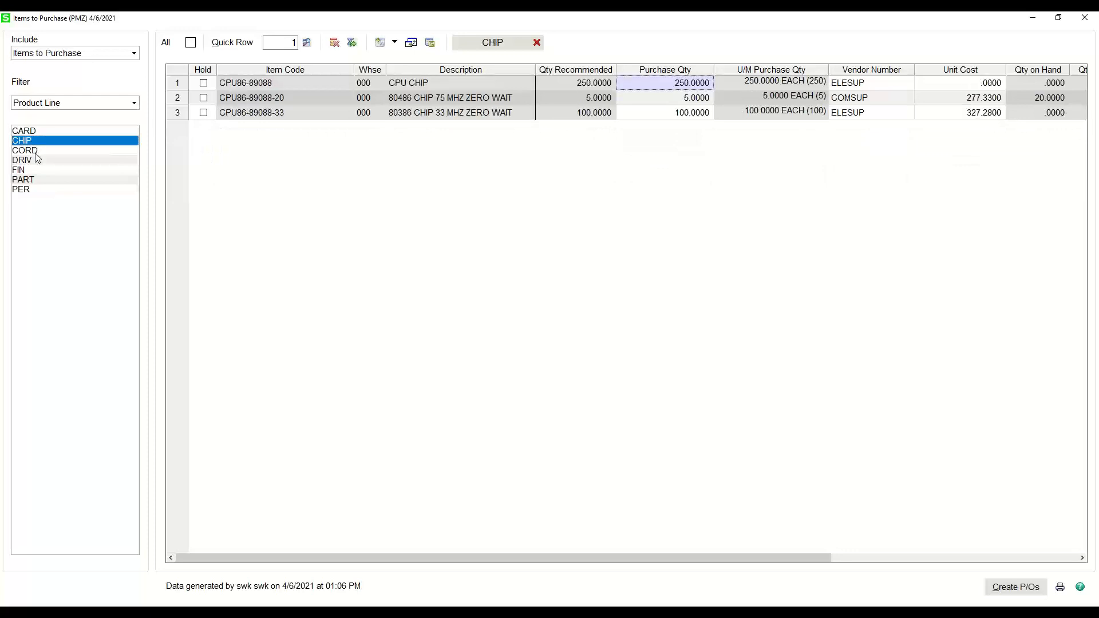
pyautogui.click(34, 151)
pyautogui.click(36, 160)
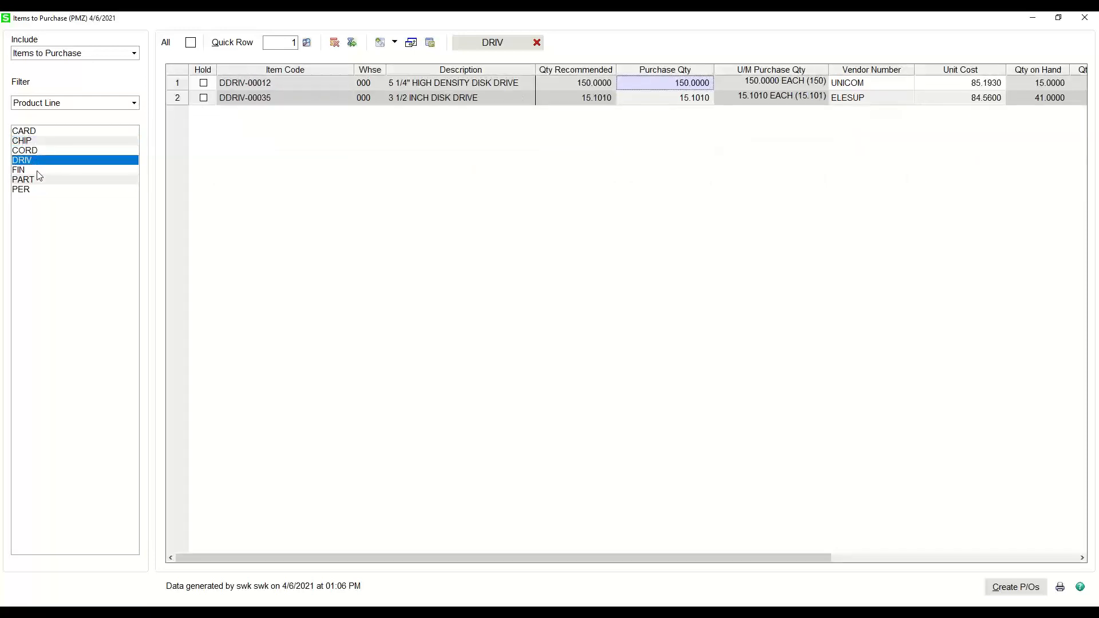
pyautogui.click(38, 170)
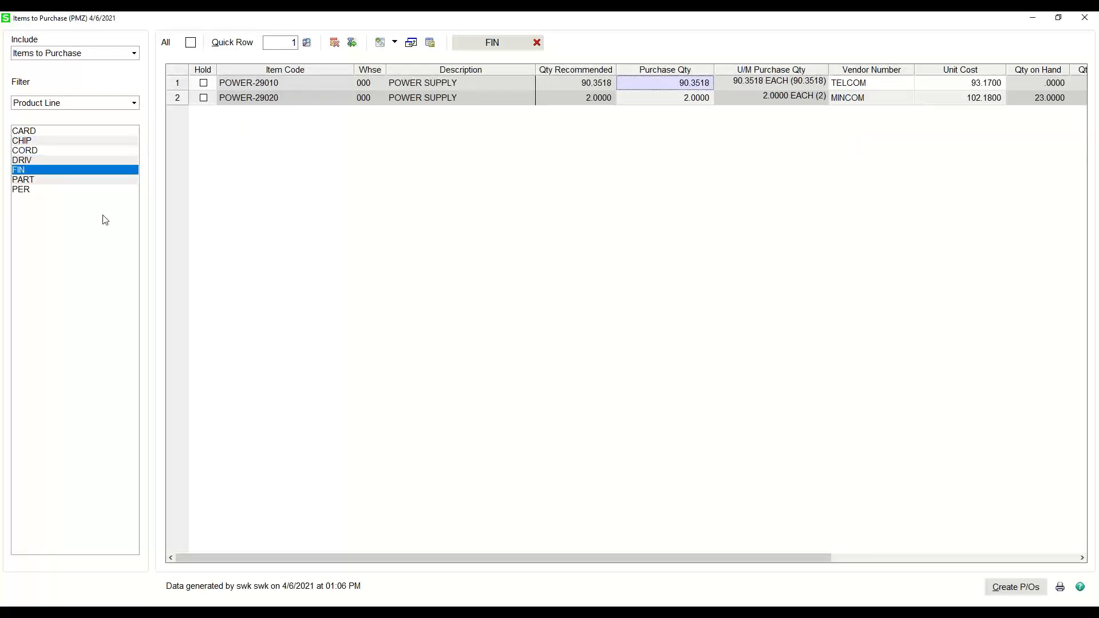
pyautogui.click(537, 43)
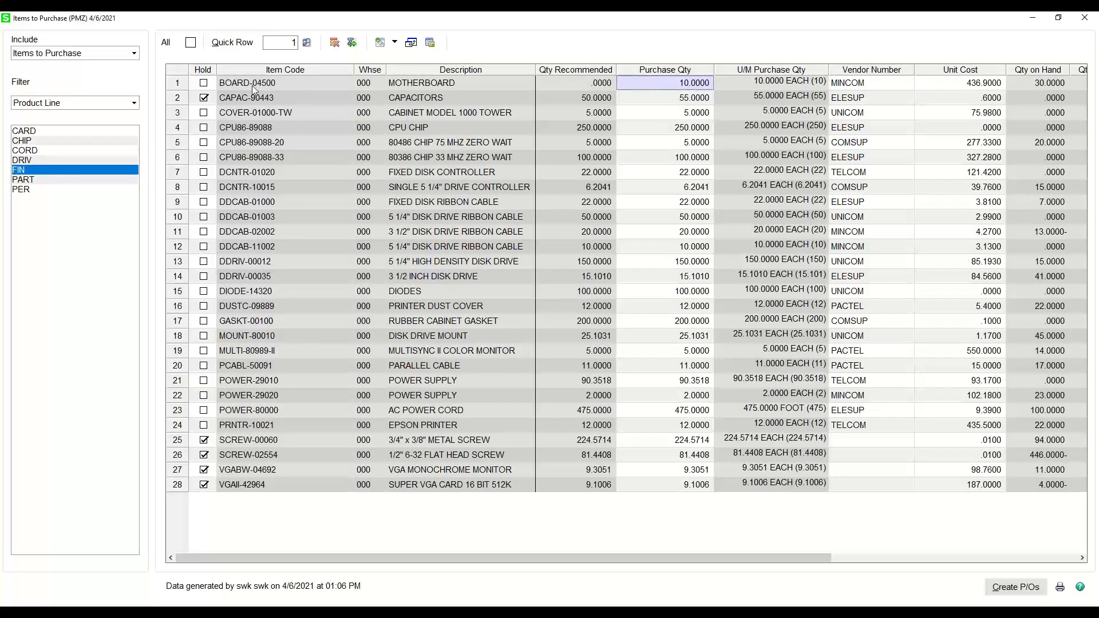
# - Jump to row 25, check the item quantity inquiry for SCREW-00060, and look at the related item options
pyautogui.click(288, 45)
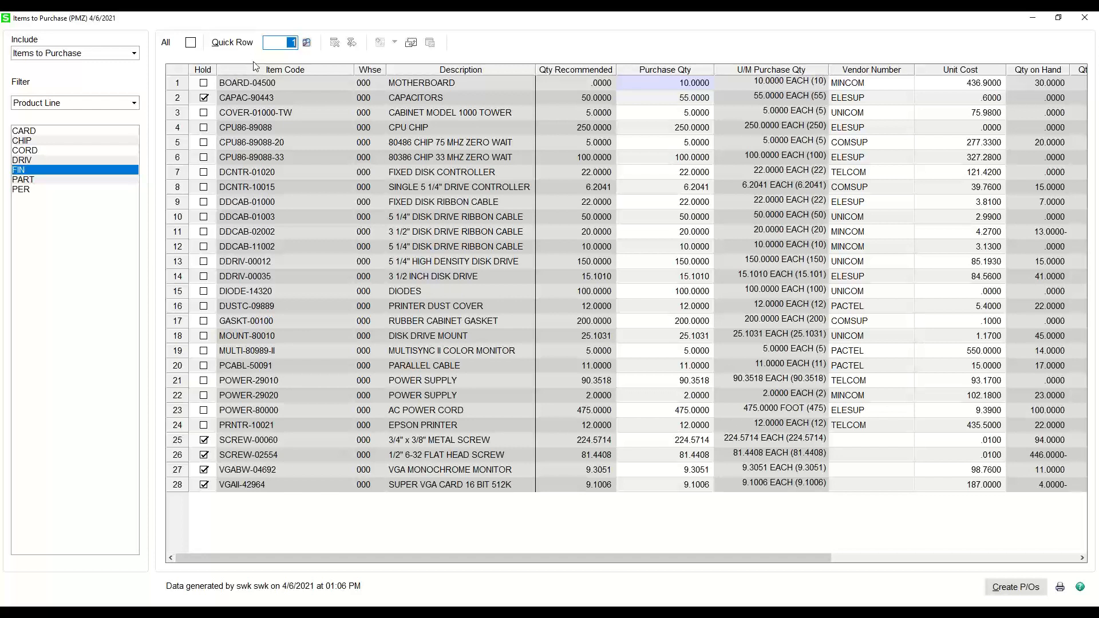
pyautogui.write('25')
pyautogui.press('Return')
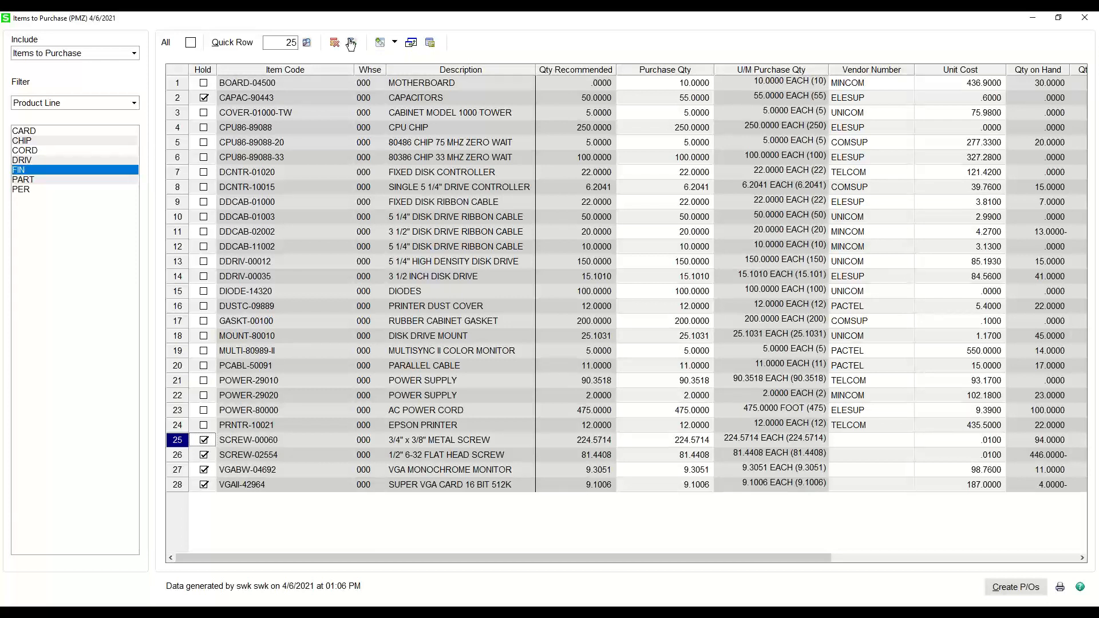
pyautogui.click(379, 44)
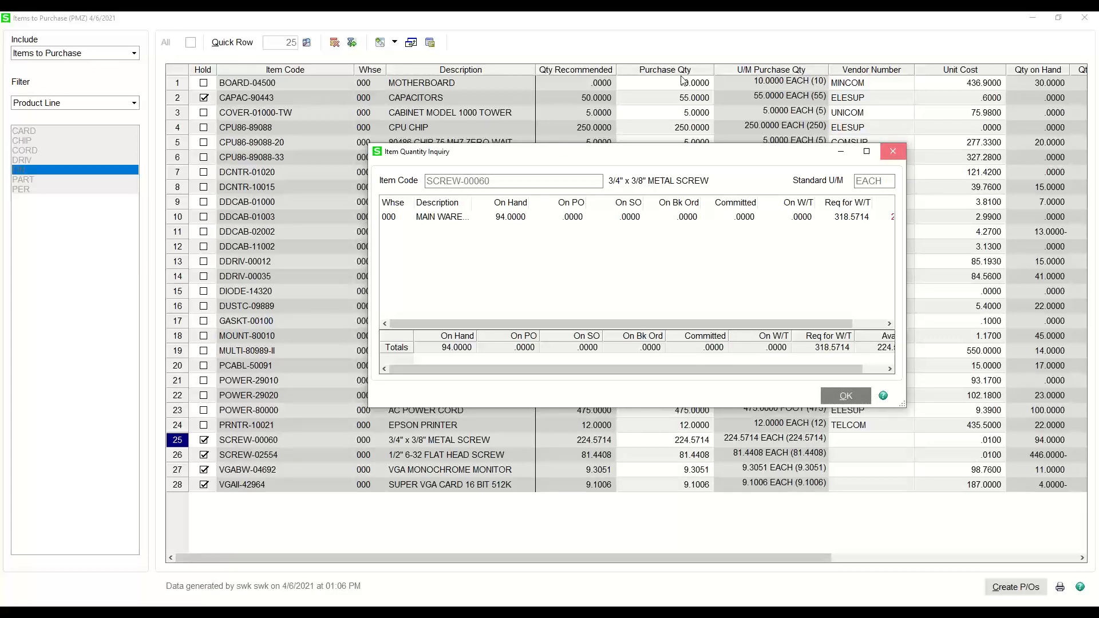
pyautogui.press('Escape')
pyautogui.click(394, 42)
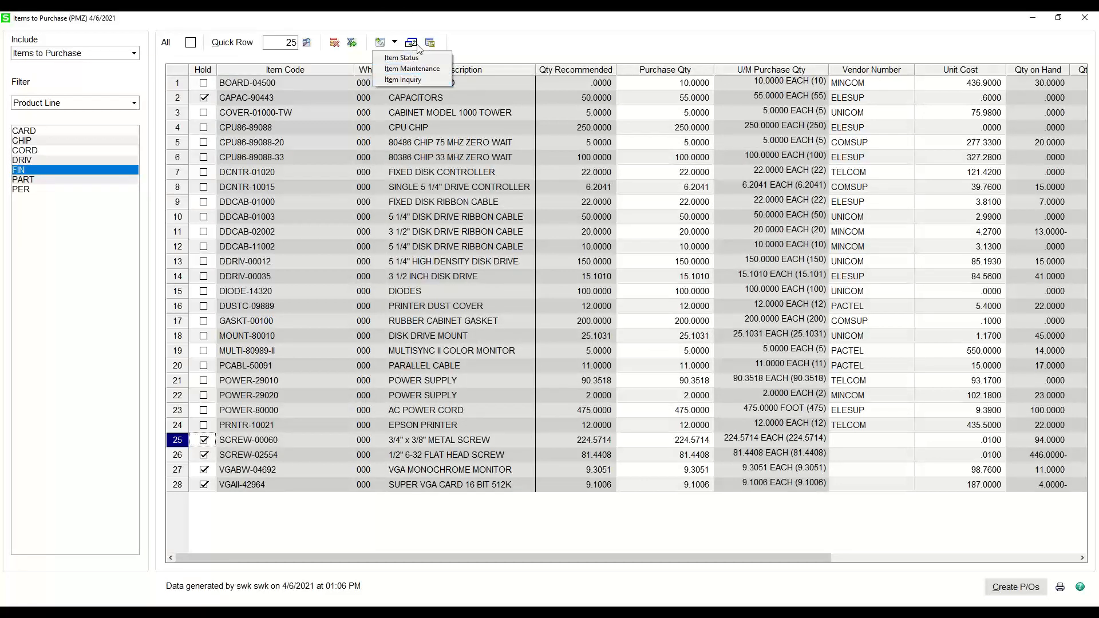
pyautogui.click(487, 42)
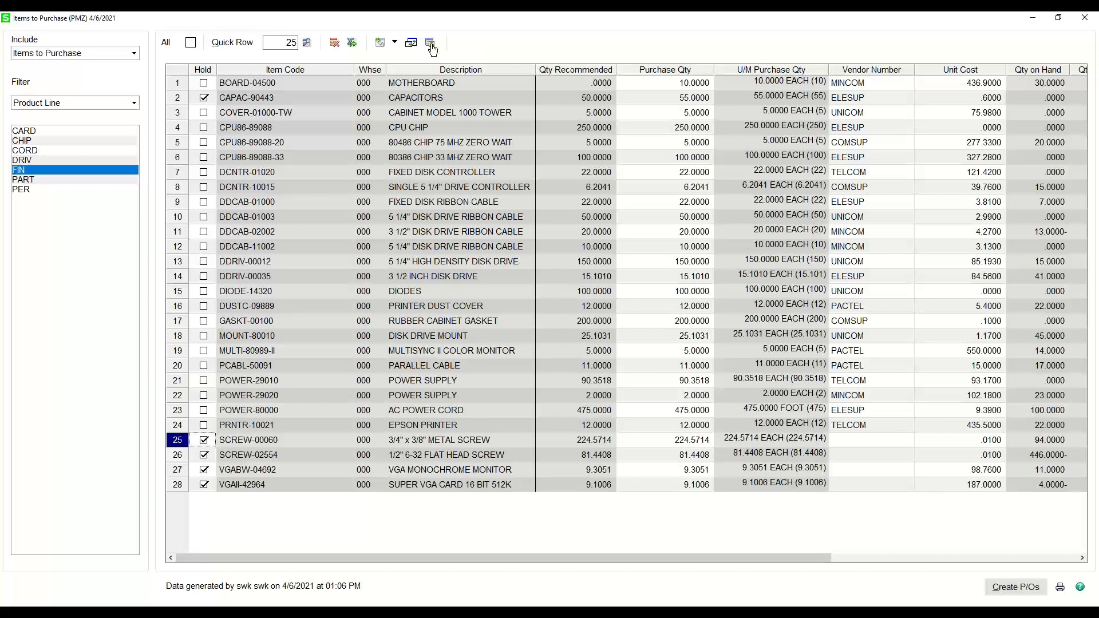
# - Examine the sales order and purchase order detail behind the recommended quantity for CAPAC-90443
pyautogui.click(422, 84)
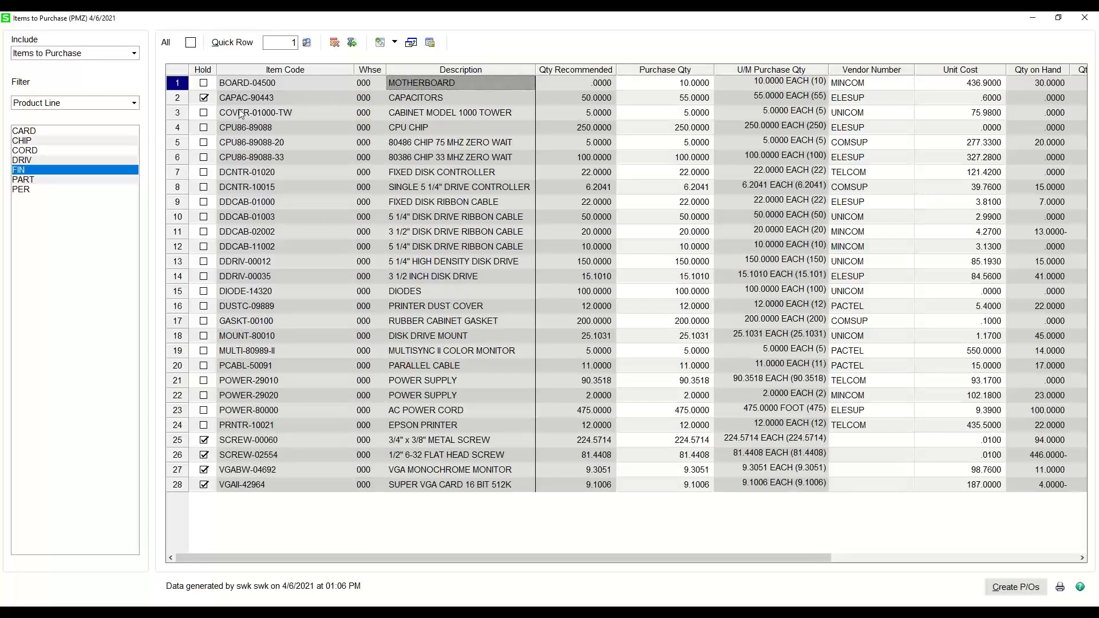
pyautogui.click(255, 100)
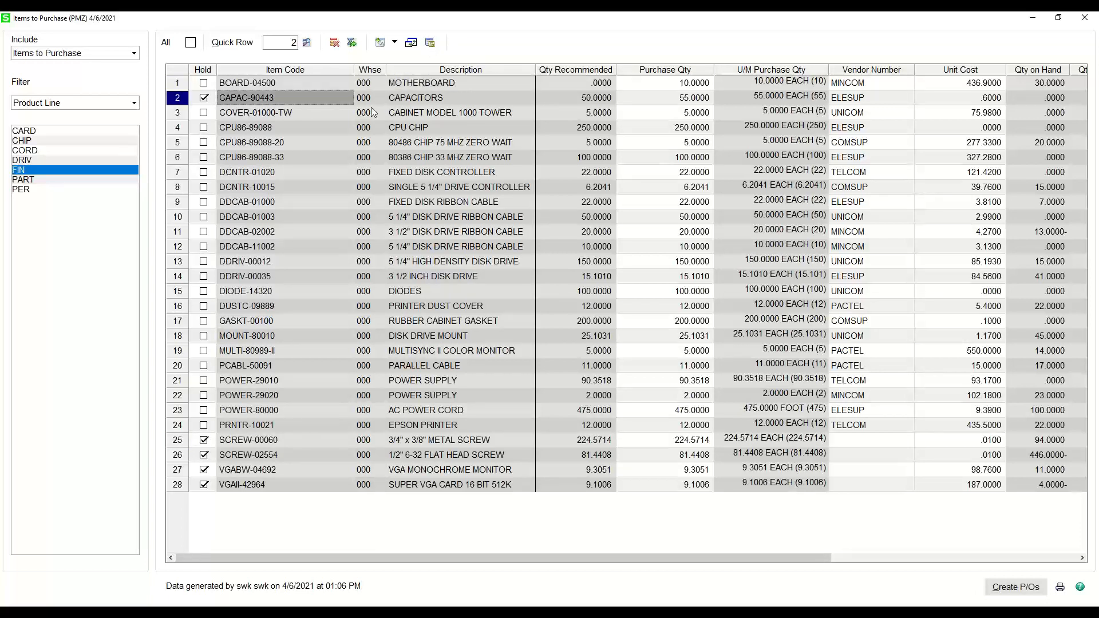
pyautogui.click(431, 48)
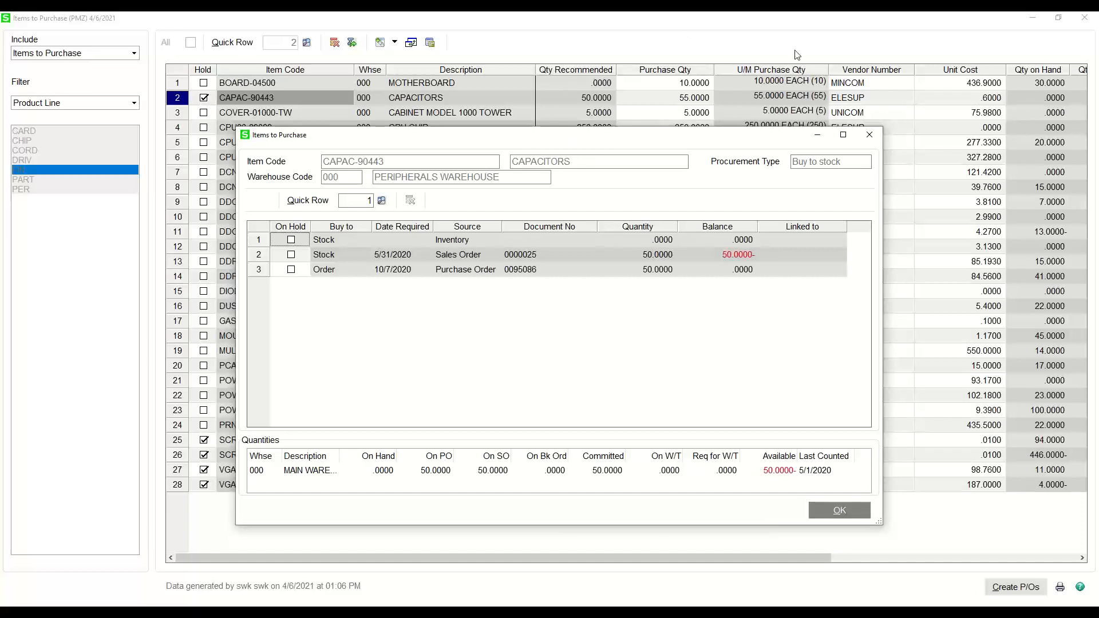
pyautogui.click(870, 135)
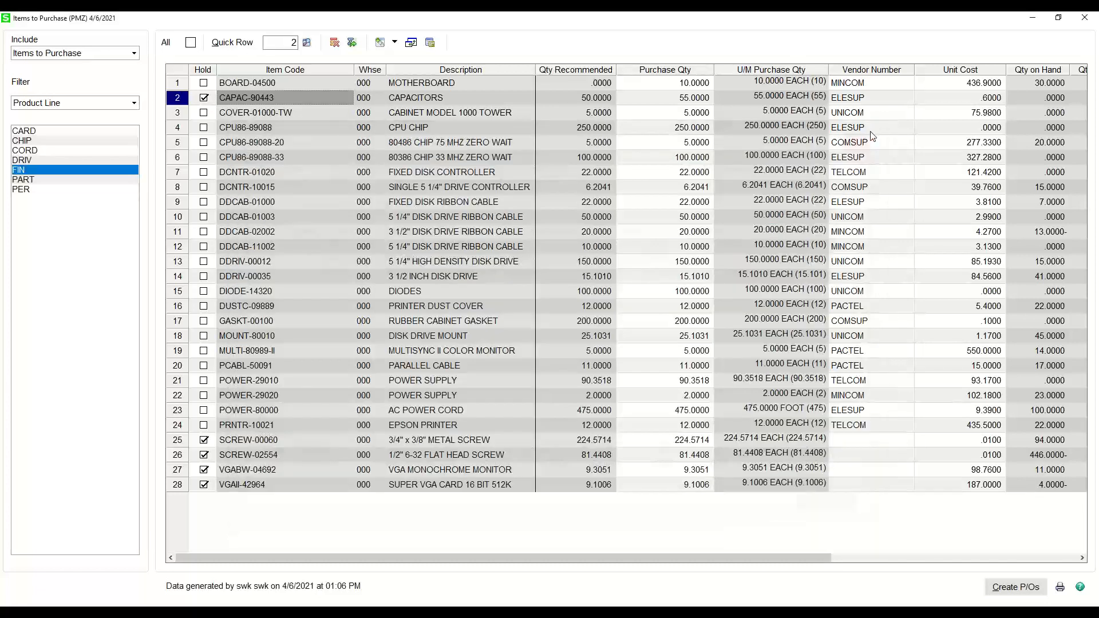
# - Open the supply and demand detail for the fixed disk controller DCNTR-01020
pyautogui.click(659, 175)
pyautogui.click(351, 43)
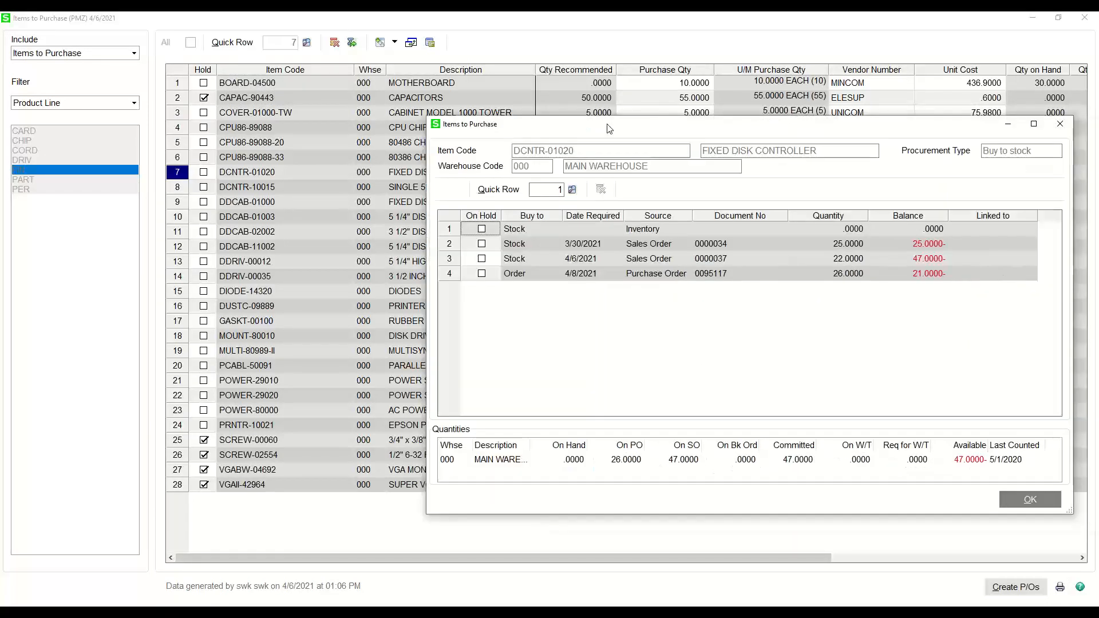
# - Examine the sales order and purchase order lines behind the requirement for DCNTR-01020, and close the detail
pyautogui.moveTo(608, 129); pyautogui.dragTo(433, 119)
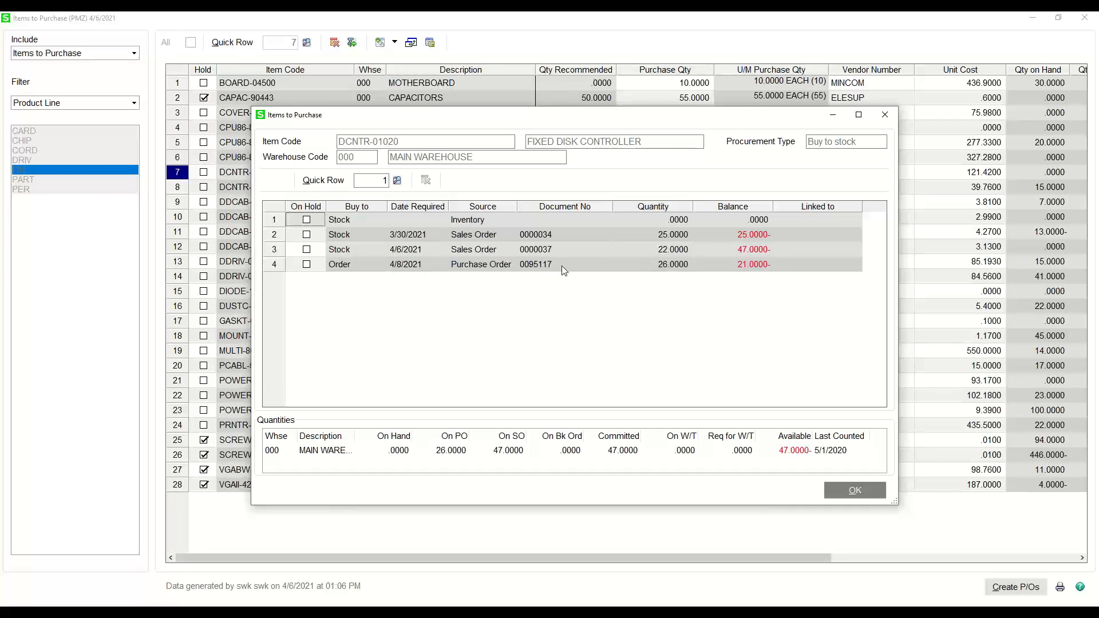
pyautogui.click(462, 236)
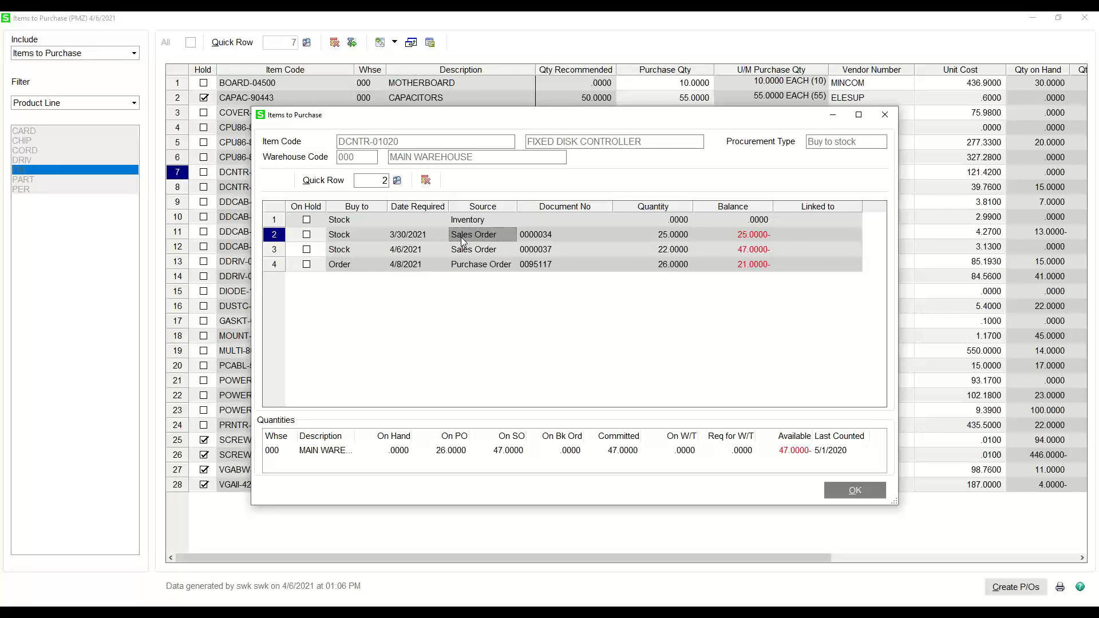
pyautogui.click(883, 116)
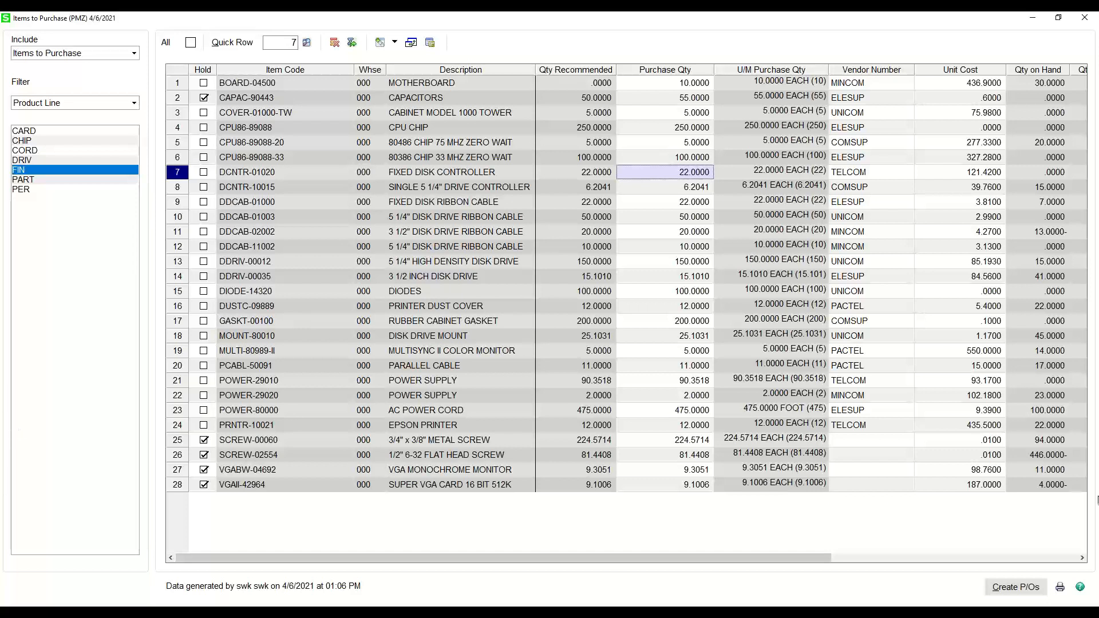
# - Create new purchase orders for the items not on hold, and leave the list of items to purchase
pyautogui.click(1017, 596)
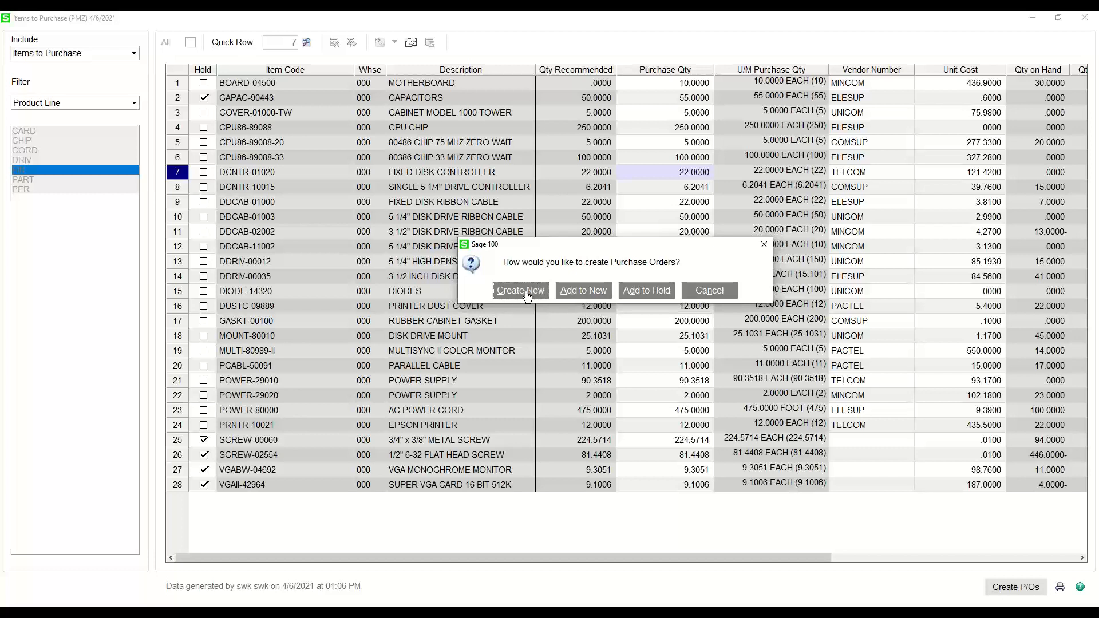
pyautogui.click(526, 293)
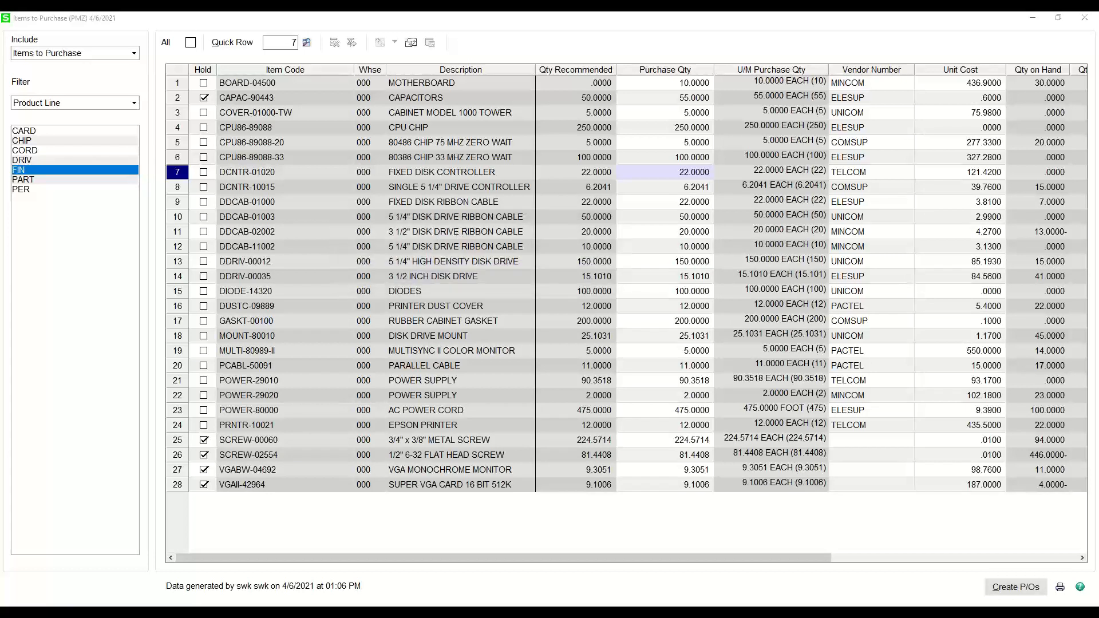
pyautogui.click(1016, 587)
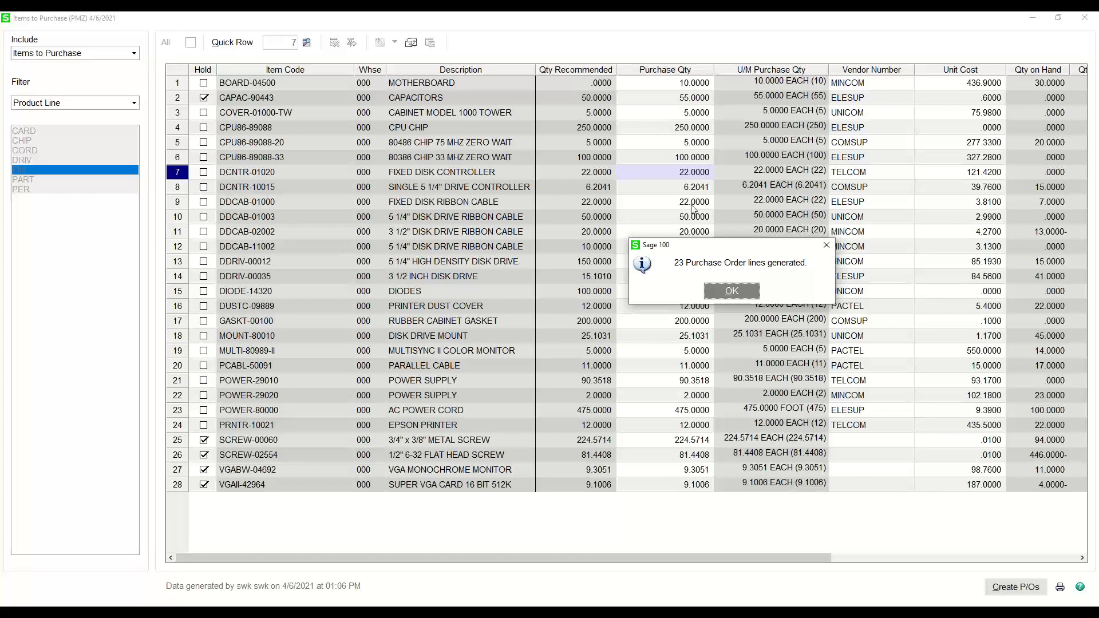
pyautogui.click(735, 291)
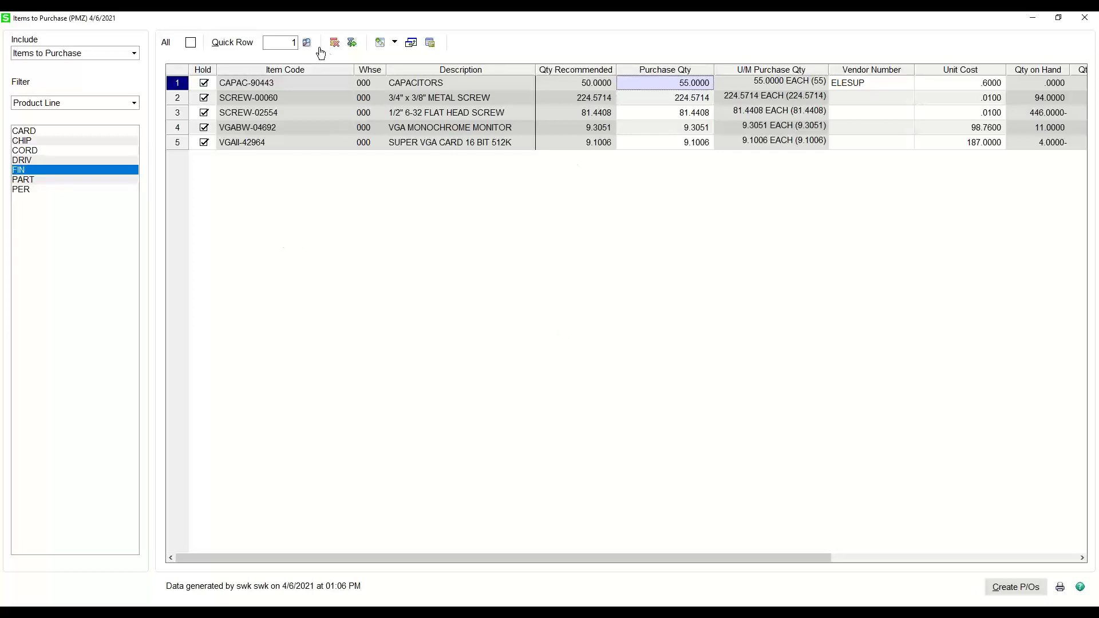
pyautogui.click(1085, 21)
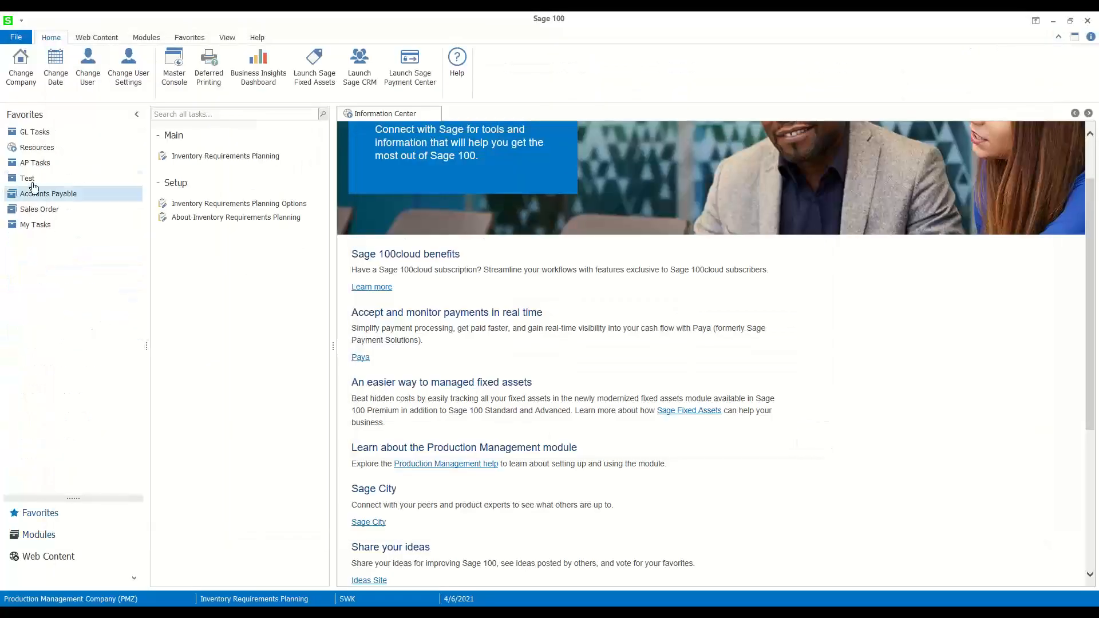
# - In Purchase Order Entry, sort the order list with the newest dates first and open the TEL-COMM COMMUNICATIONS order at the top
pyautogui.click(34, 535)
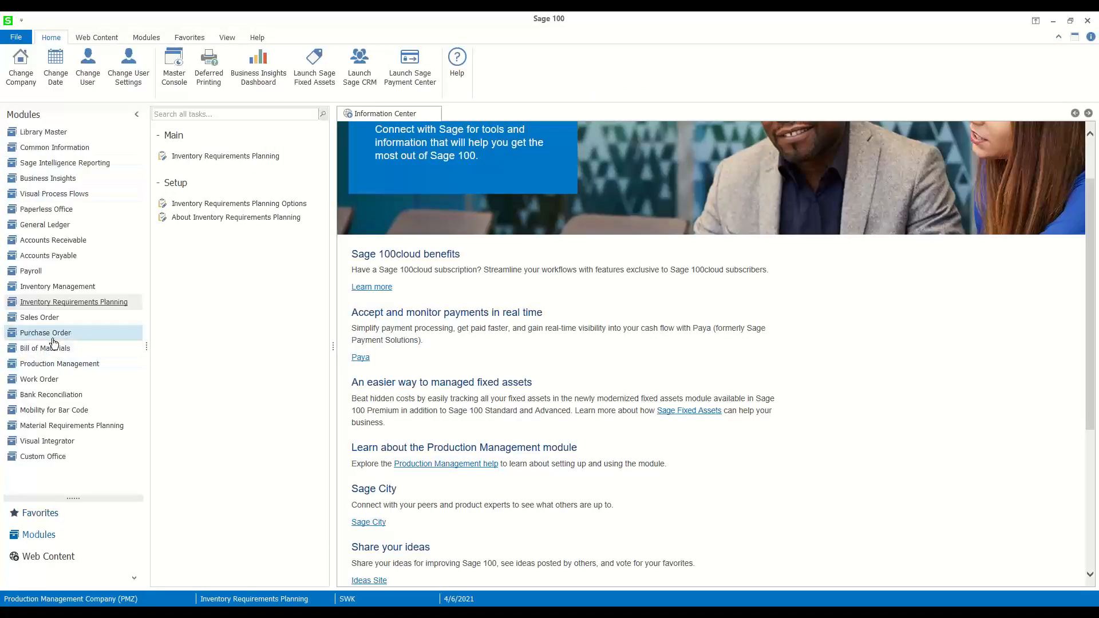
pyautogui.click(52, 335)
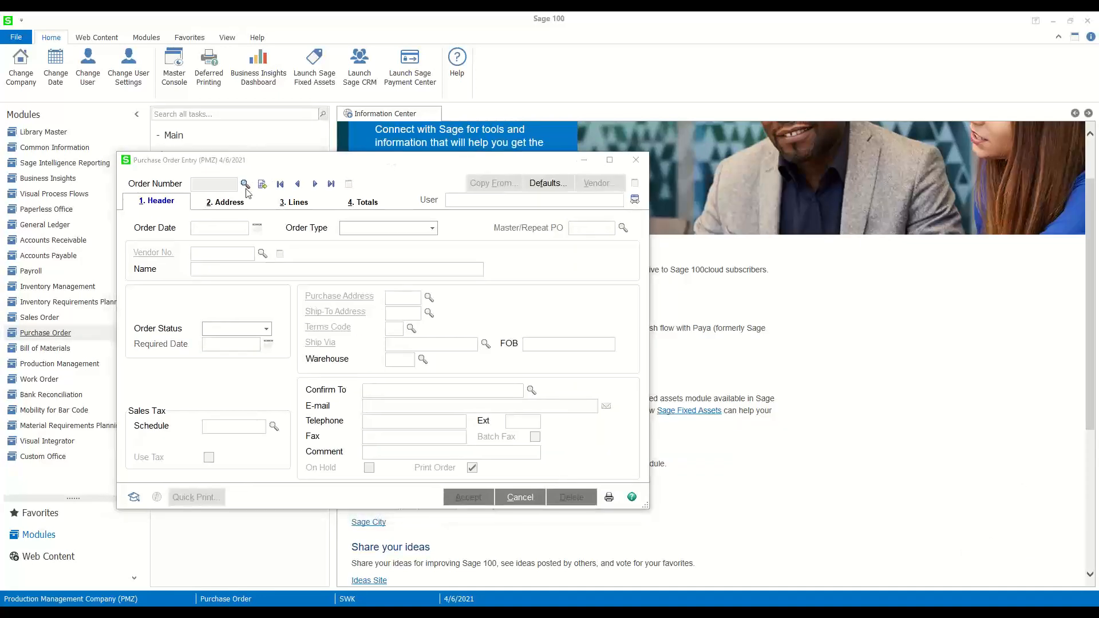
pyautogui.moveTo(1098, 160); pyautogui.dragTo(491, 130)
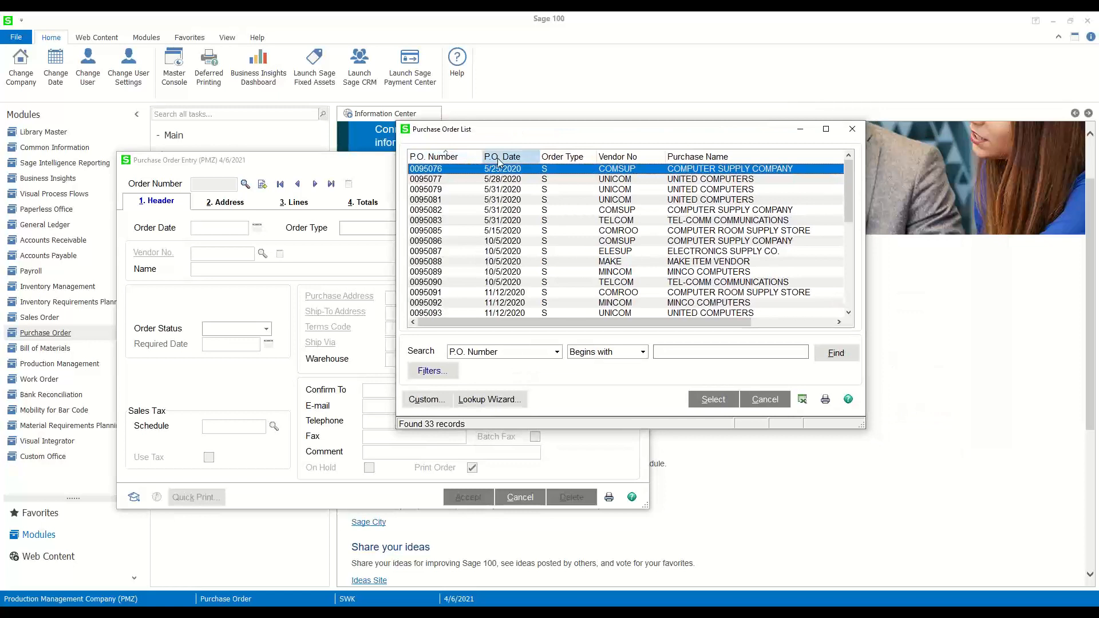
pyautogui.click(497, 157)
pyautogui.click(498, 157)
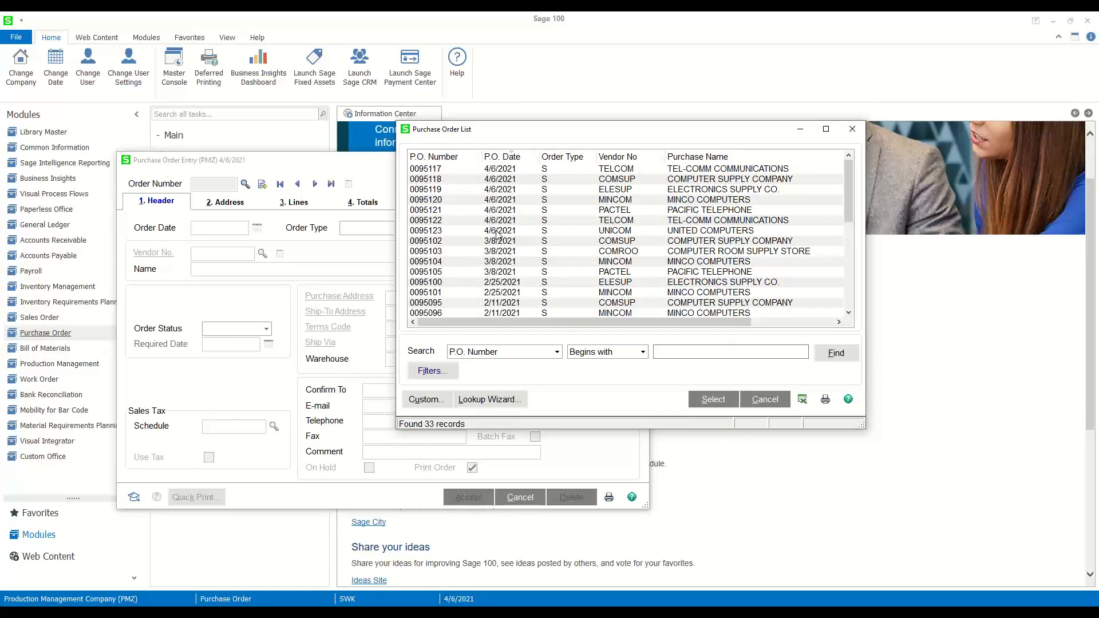
pyautogui.doubleClick(492, 170)
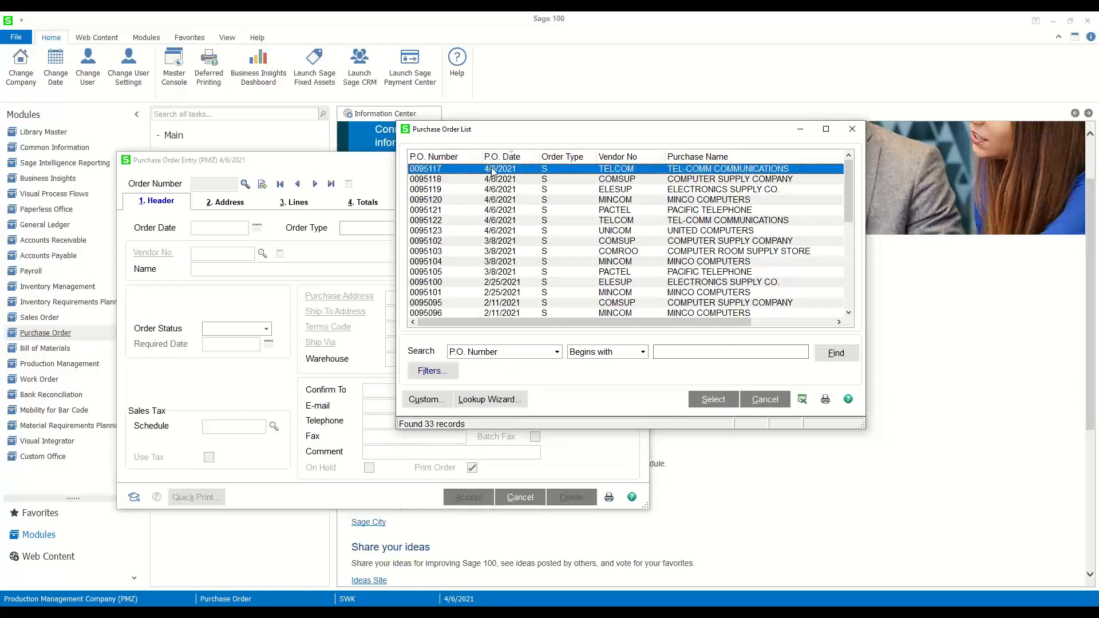
# - Check the lines of the TELCOM order, and the lines and header of the following COMSUP order
pyautogui.click(297, 204)
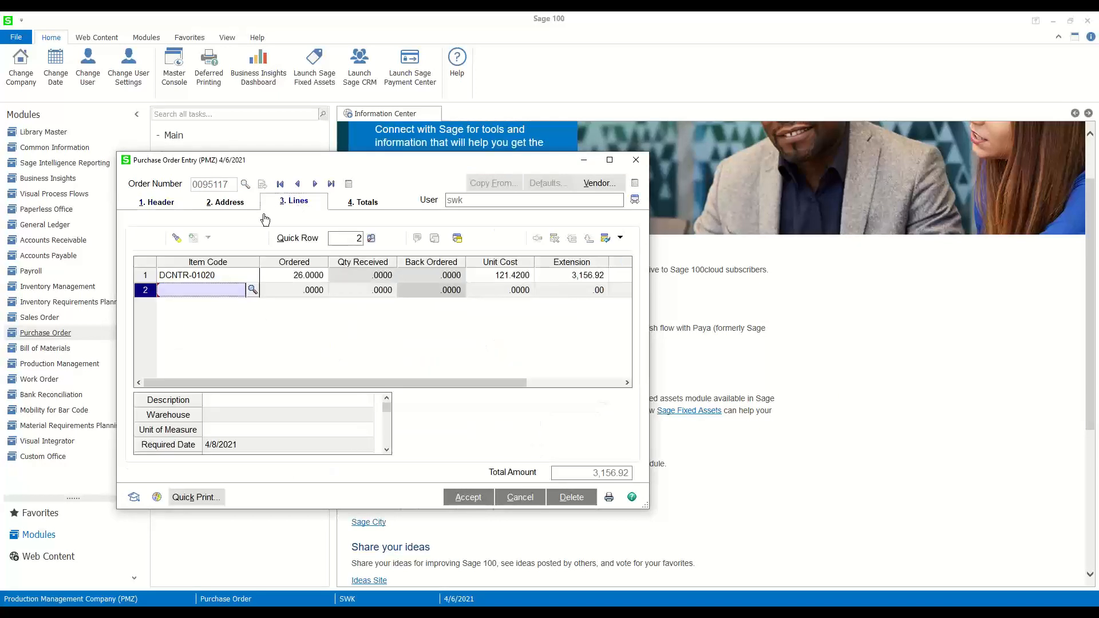
pyautogui.click(315, 184)
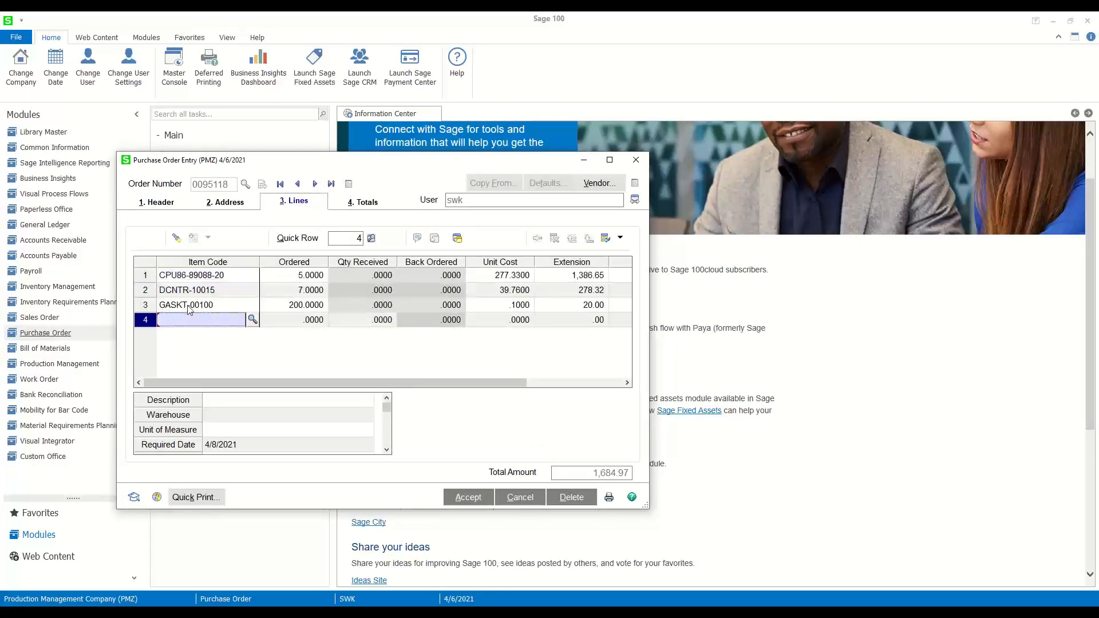
pyautogui.hotkey('alt', '1')
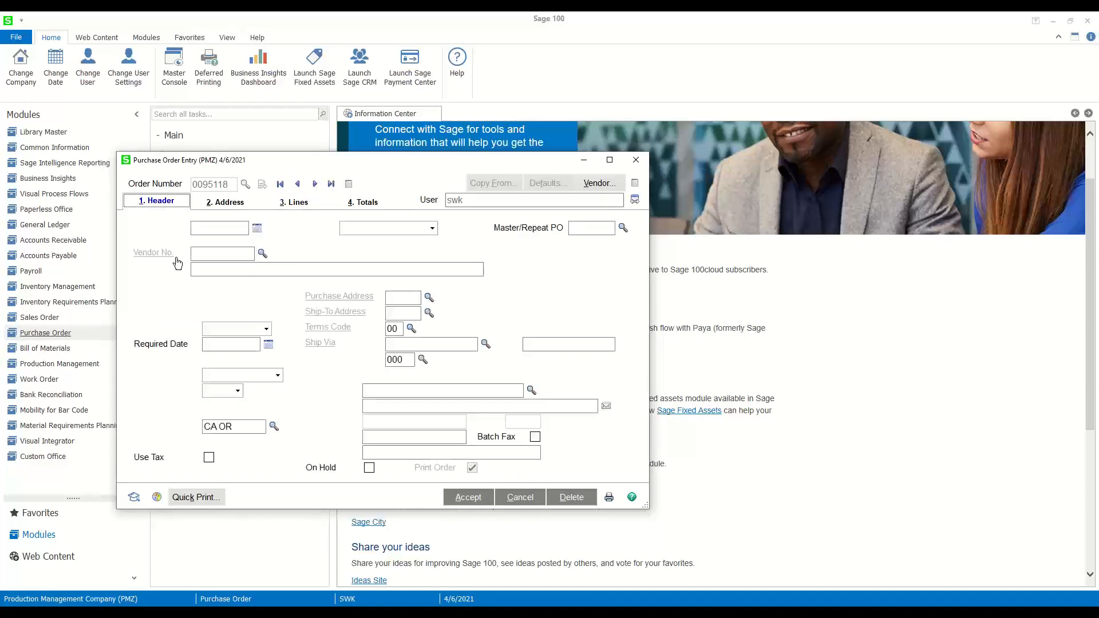
pyautogui.click(303, 202)
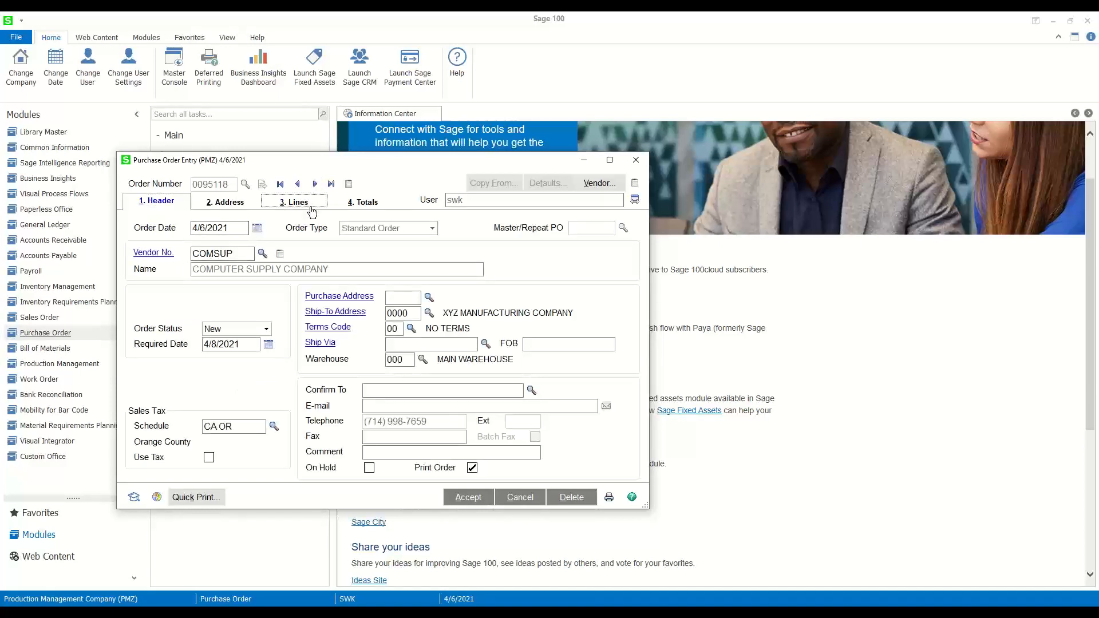
# - Review the line details of the order containing CPU86-89088, browse the remaining generated orders, and close Purchase Order Entry
pyautogui.click(315, 186)
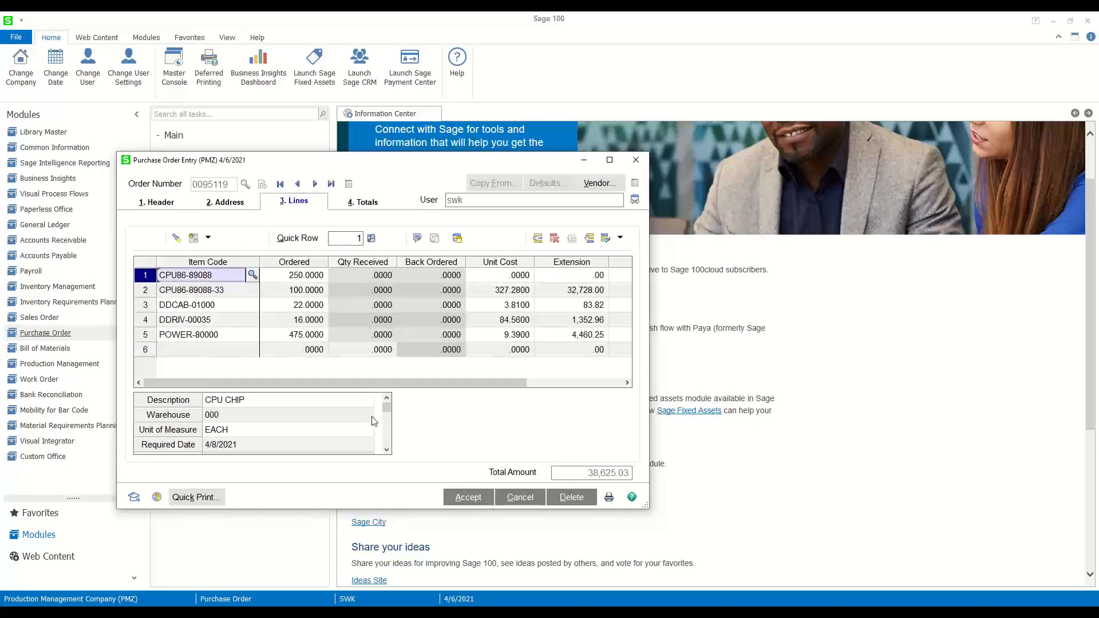
pyautogui.moveTo(387, 407); pyautogui.dragTo(385, 440)
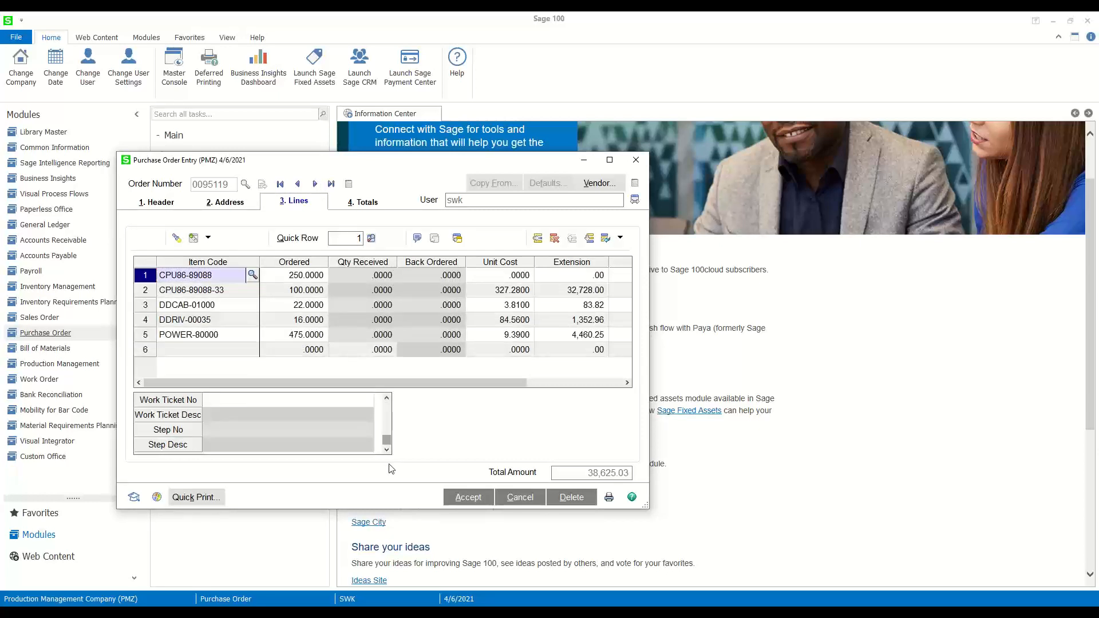
pyautogui.click(387, 400)
pyautogui.click(387, 399)
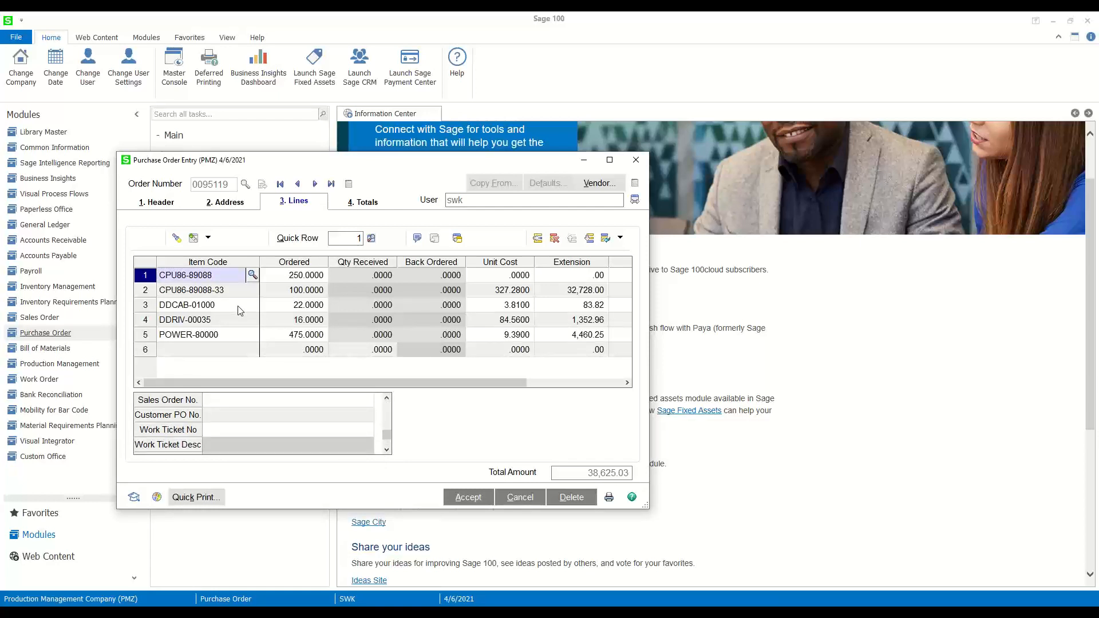
pyautogui.click(315, 184)
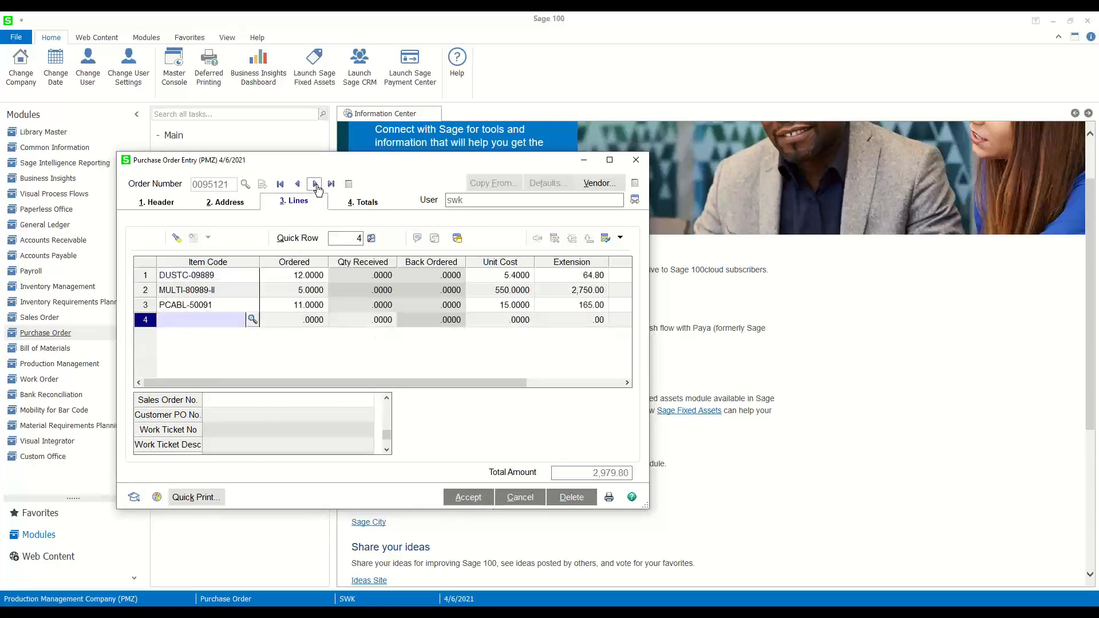
pyautogui.click(315, 184)
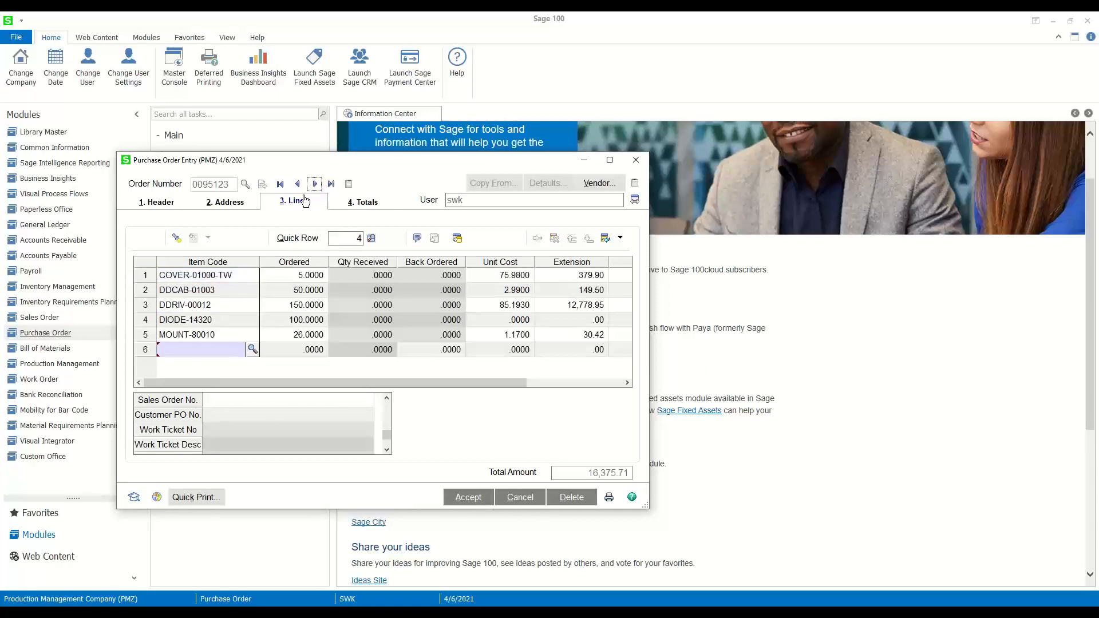
pyautogui.click(637, 160)
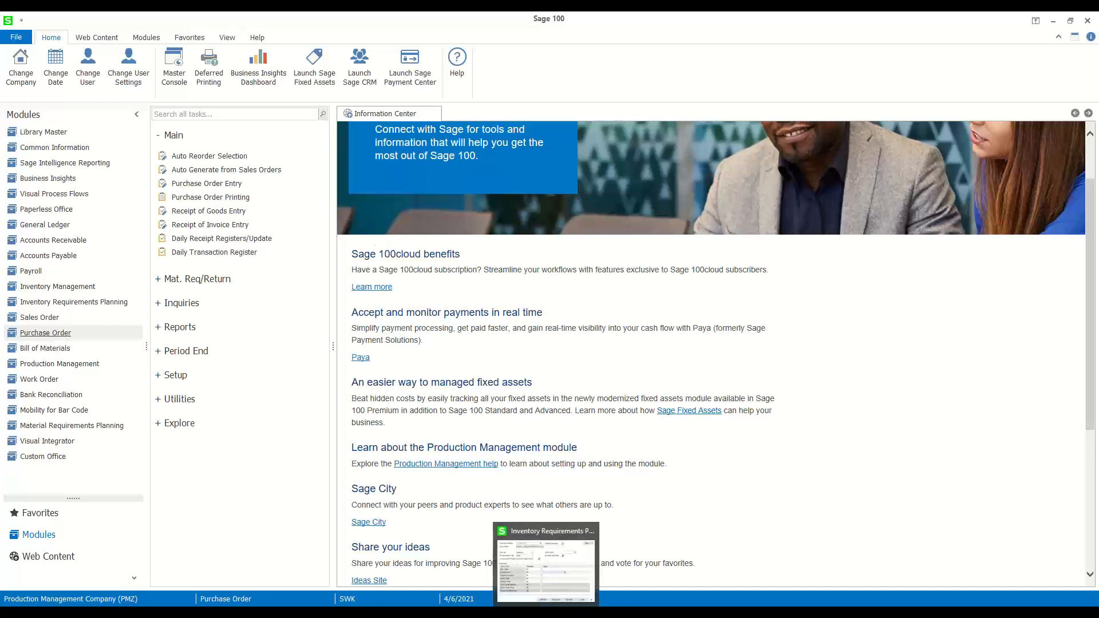
# - Return to Inventory Requirements Planning and open the list of items to produce at full size
pyautogui.click(545, 585)
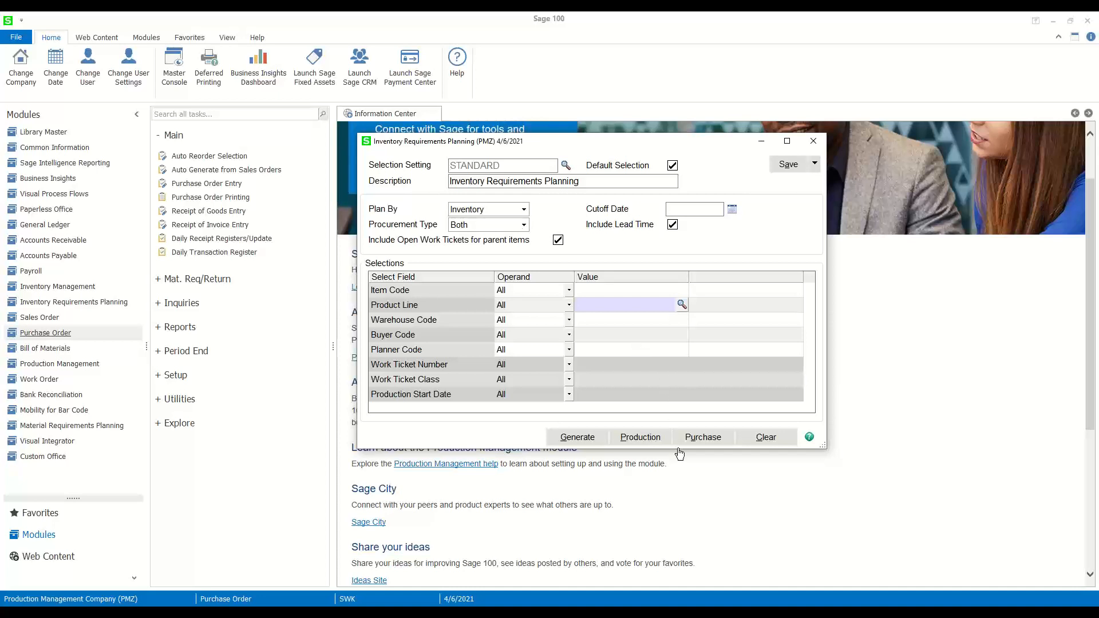
pyautogui.click(642, 438)
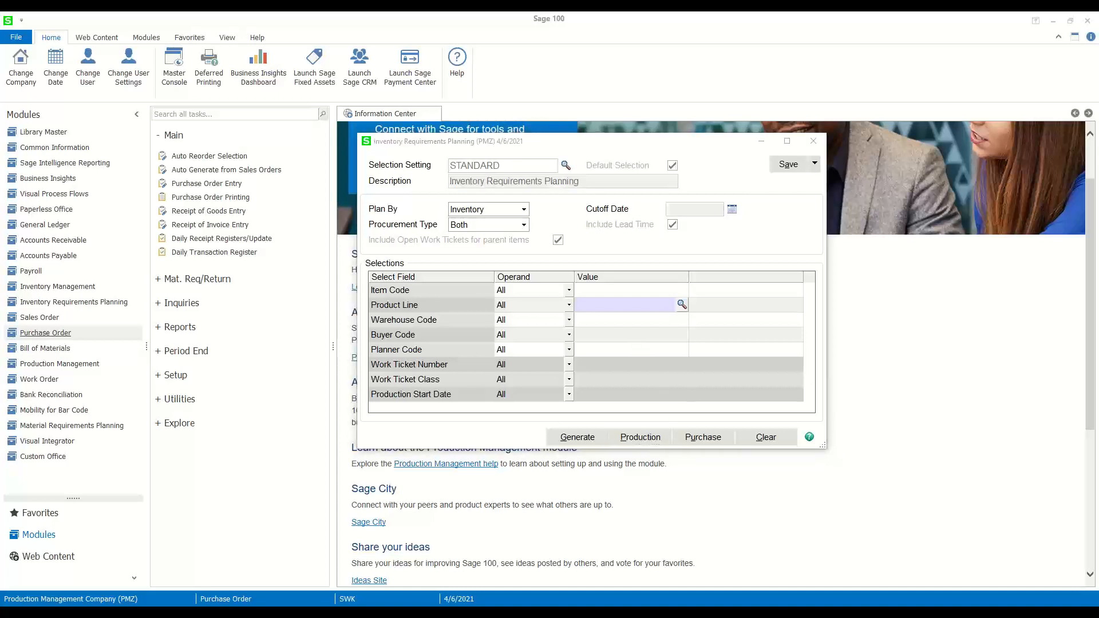
pyautogui.moveTo(955, 146); pyautogui.dragTo(504, 84)
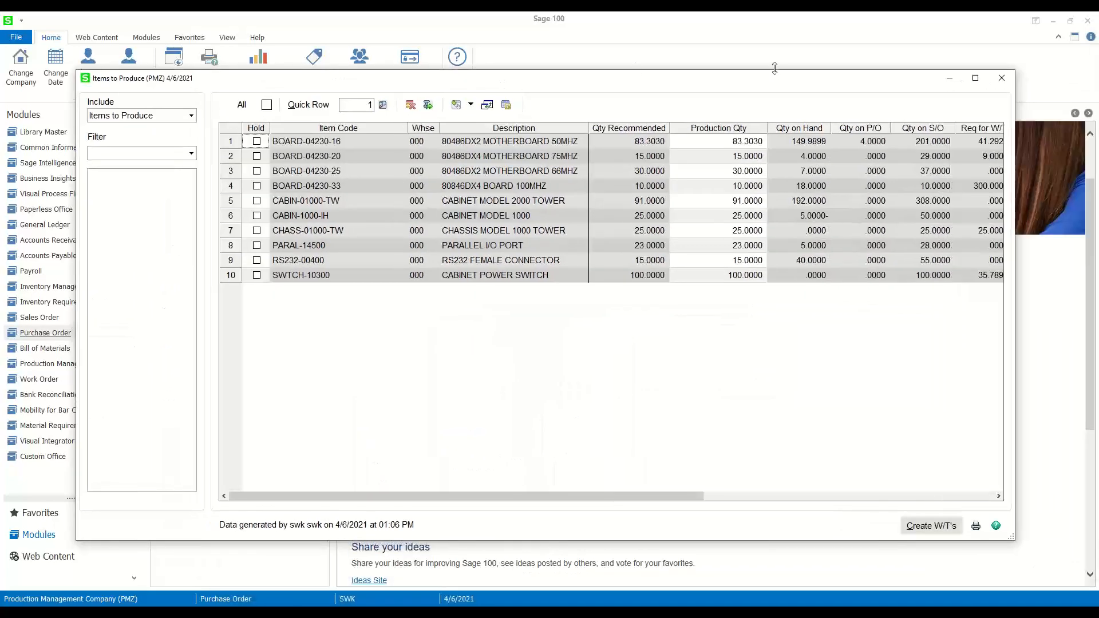
pyautogui.click(975, 79)
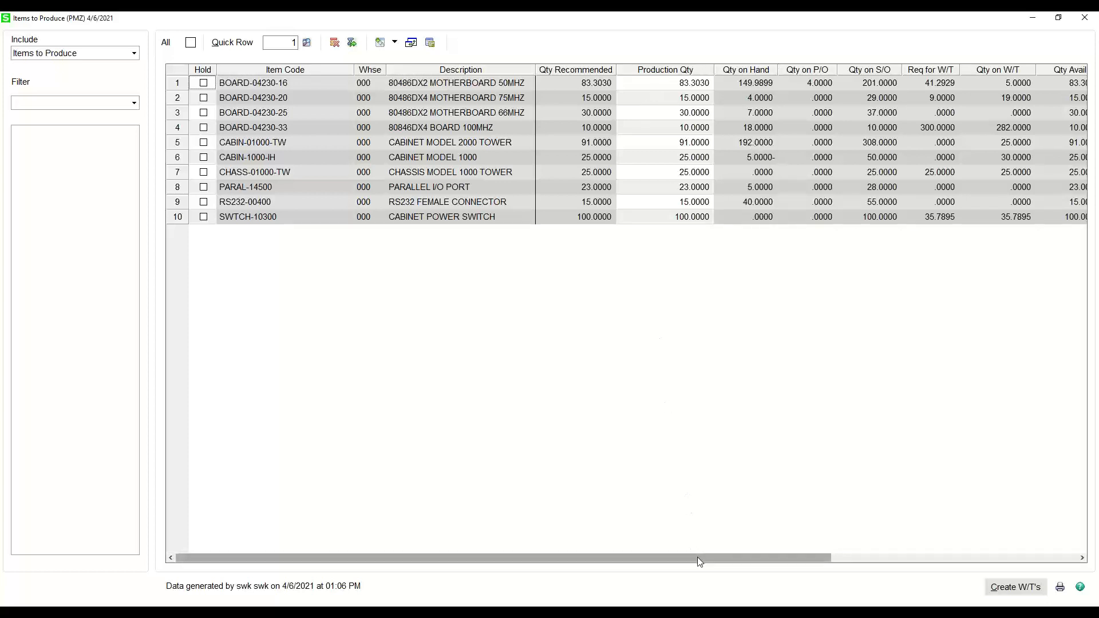
# - Examine the on-hand, sales order, work ticket, availability and reorder columns of the items to produce
pyautogui.moveTo(699, 558); pyautogui.dragTo(868, 533)
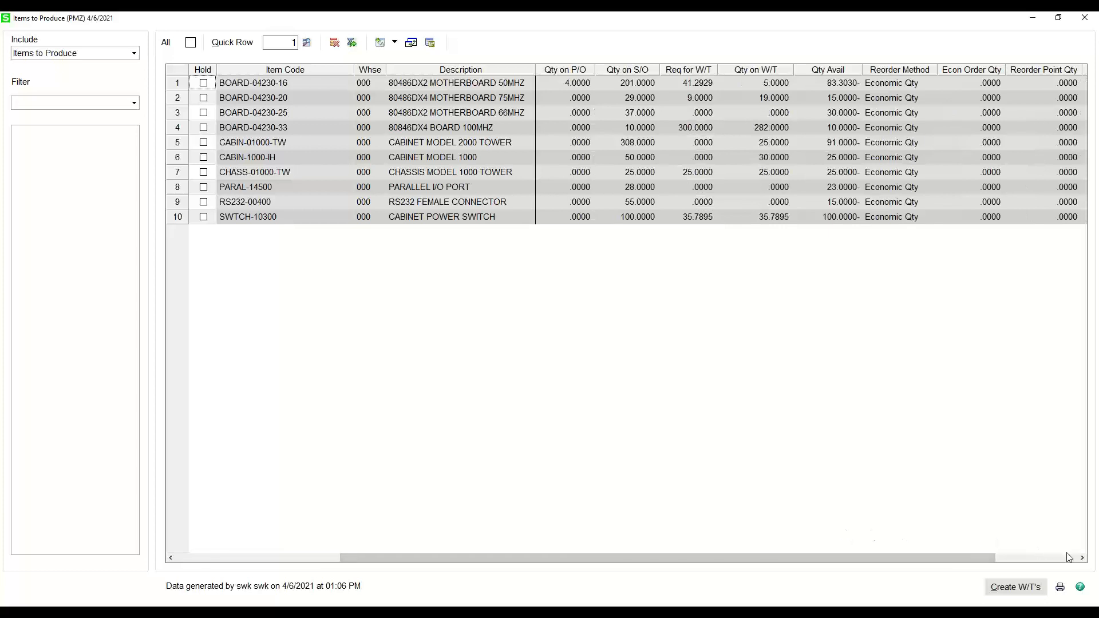
pyautogui.click(1081, 560)
pyautogui.click(1081, 559)
pyautogui.click(1081, 559)
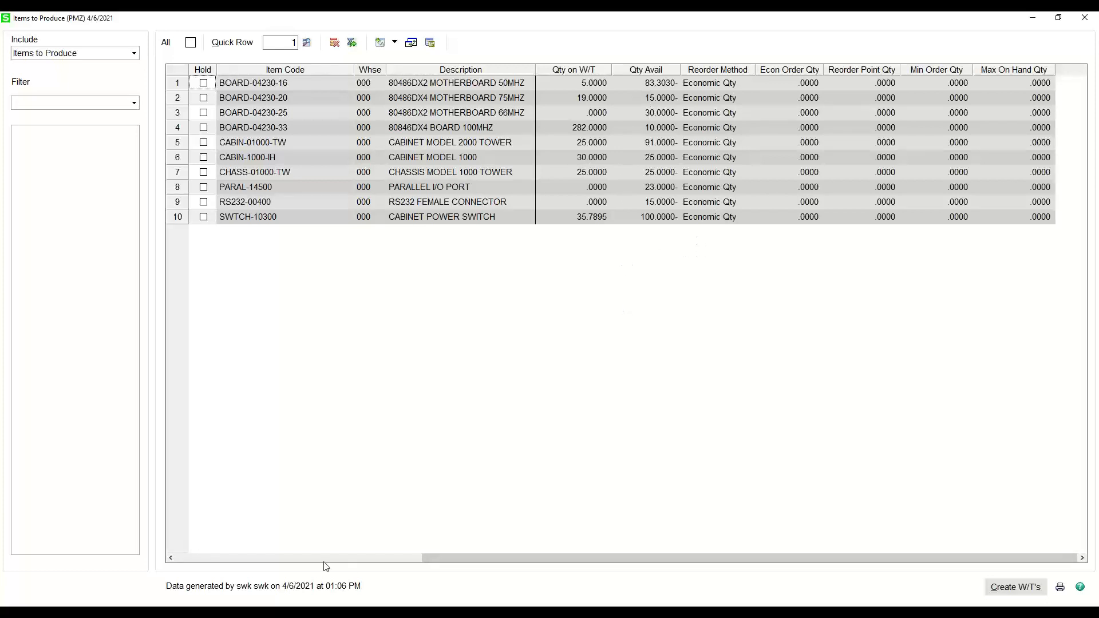
pyautogui.click(171, 557)
pyautogui.click(171, 558)
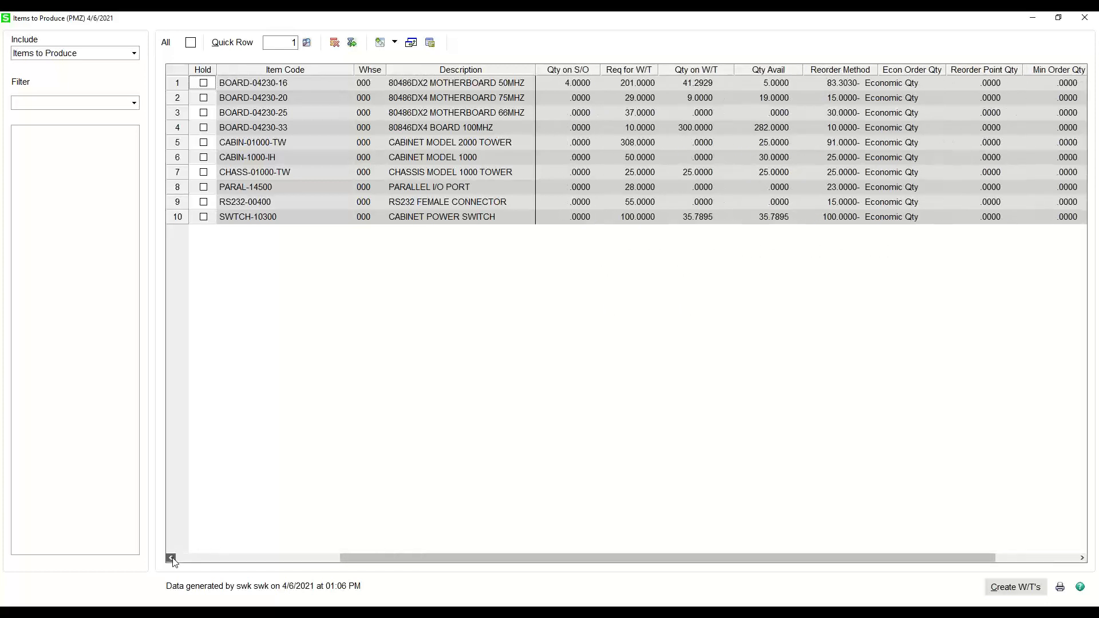
pyautogui.click(170, 558)
pyautogui.click(171, 557)
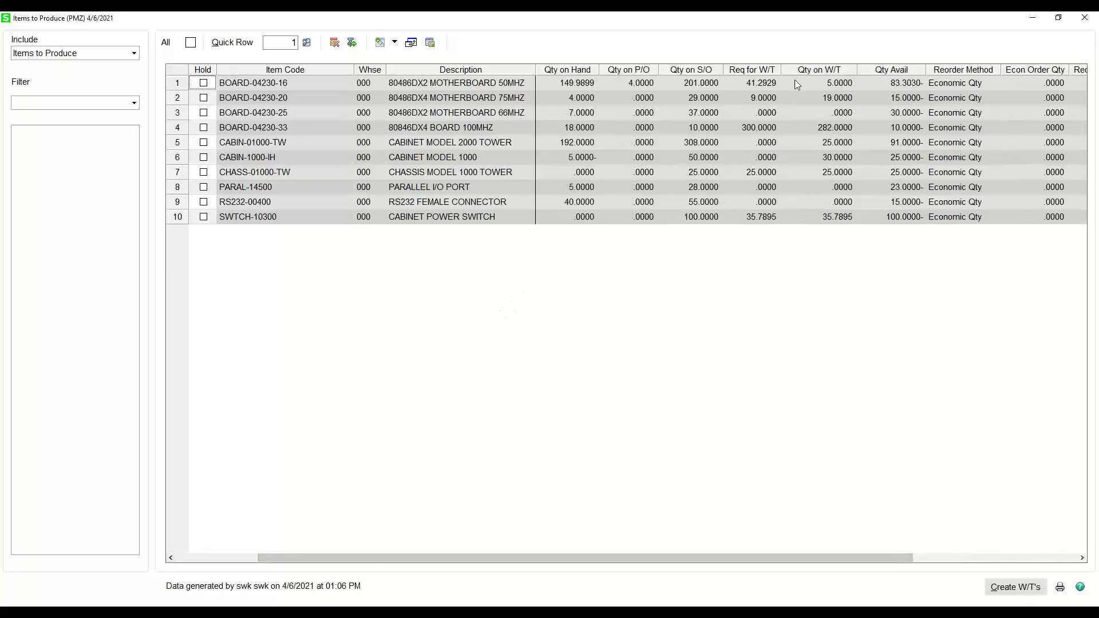
pyautogui.click(184, 558)
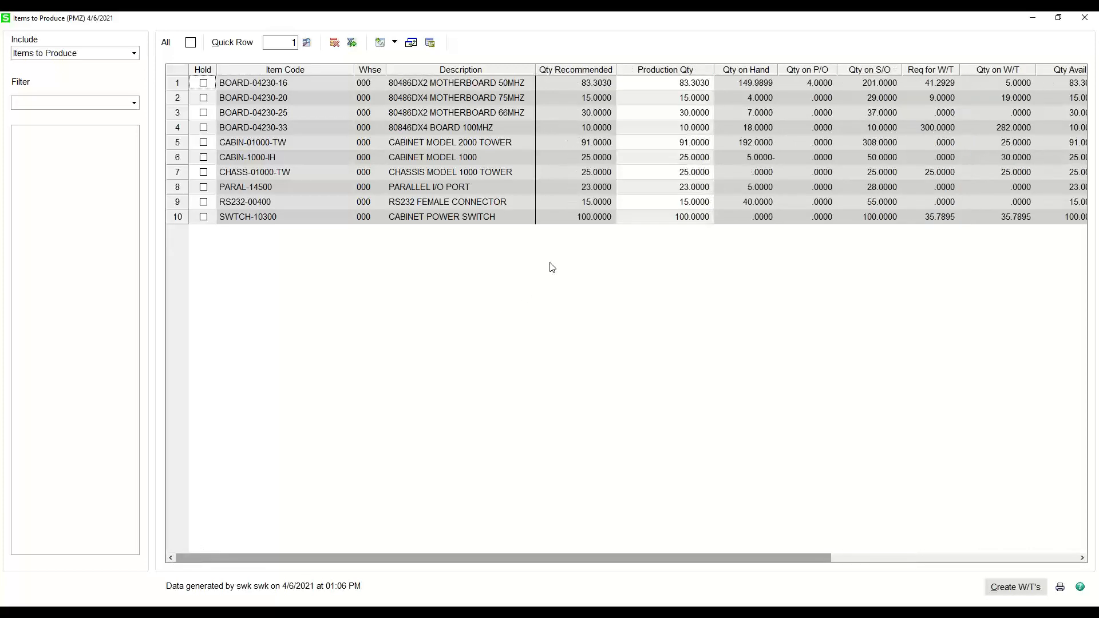
# - Check the production quantities of the motherboard items and CABIN-1000-IH
pyautogui.click(659, 83)
pyautogui.click(663, 98)
pyautogui.click(666, 113)
pyautogui.click(670, 127)
pyautogui.click(674, 157)
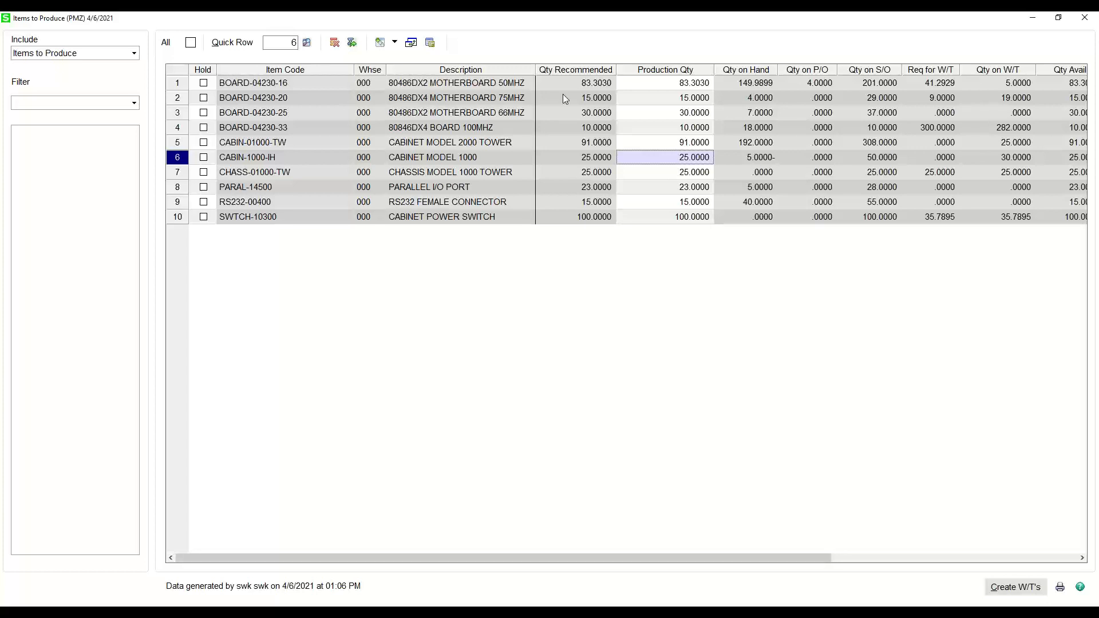
# - Include all items in the production list and look at the production quantities for BOARD-04230 in both warehouses
pyautogui.click(72, 56)
pyautogui.click(63, 66)
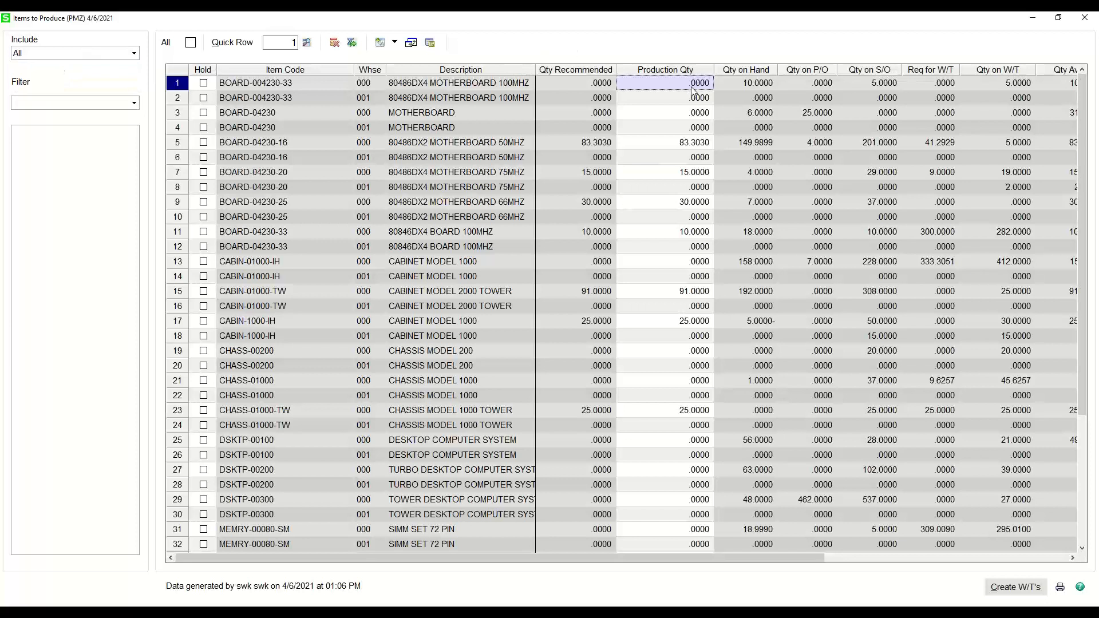
pyautogui.click(694, 112)
pyautogui.click(693, 127)
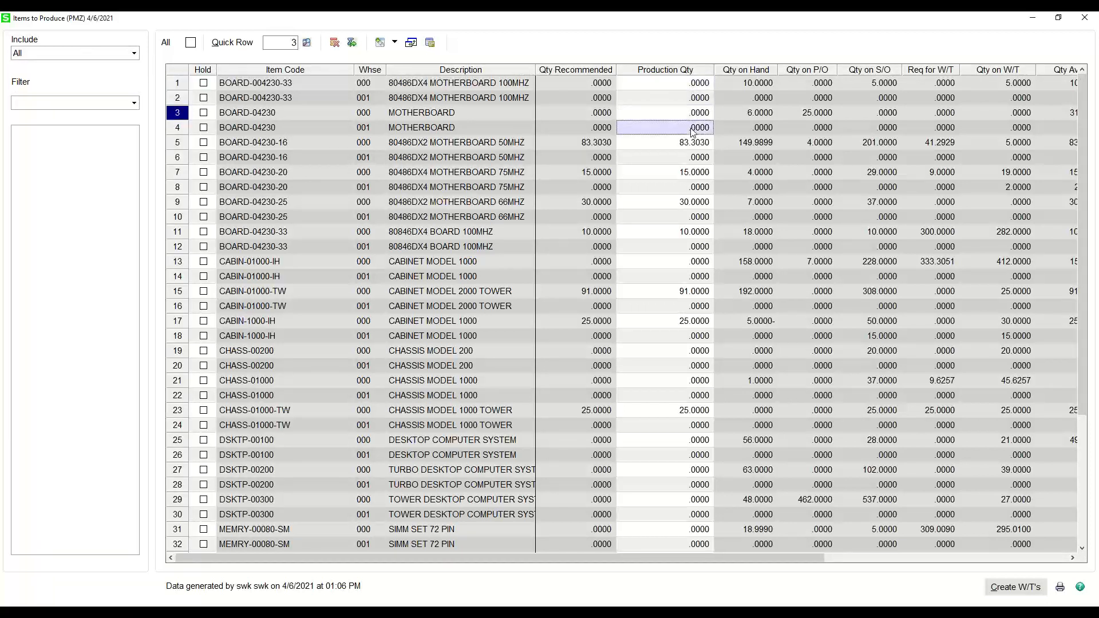
# - Check the production quantities of the motherboard items in warehouse 001 and of CABIN-01000-IH in both warehouses
pyautogui.click(694, 160)
pyautogui.click(696, 187)
pyautogui.click(697, 218)
pyautogui.click(694, 246)
pyautogui.click(690, 261)
pyautogui.click(686, 277)
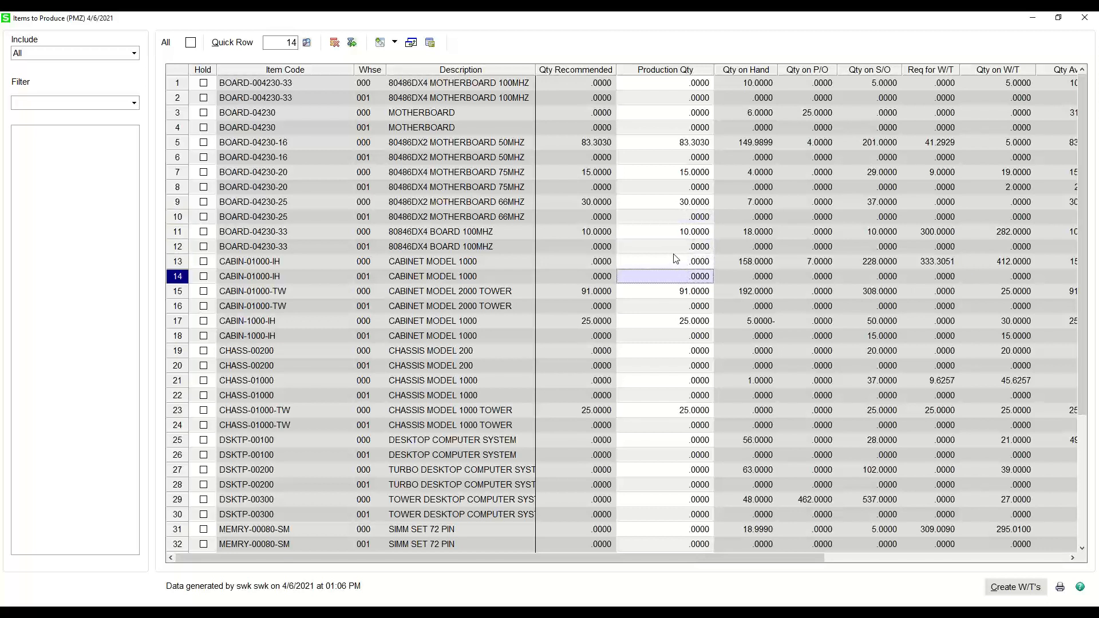
# - View only the items with no requirements, and switch the production list back to all items
pyautogui.click(63, 57)
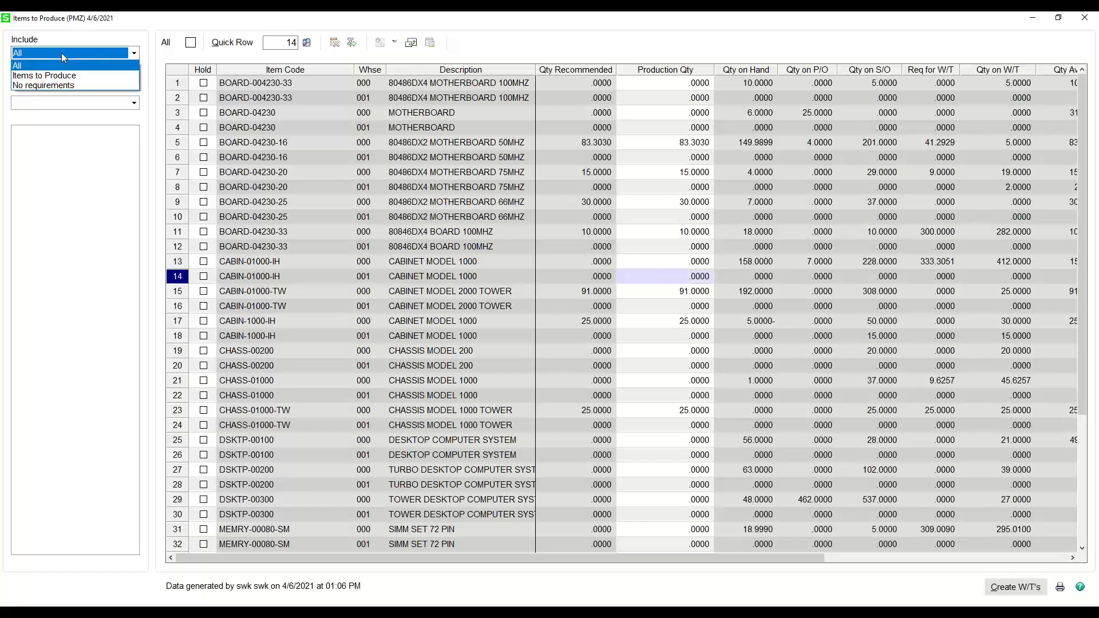
pyautogui.click(49, 85)
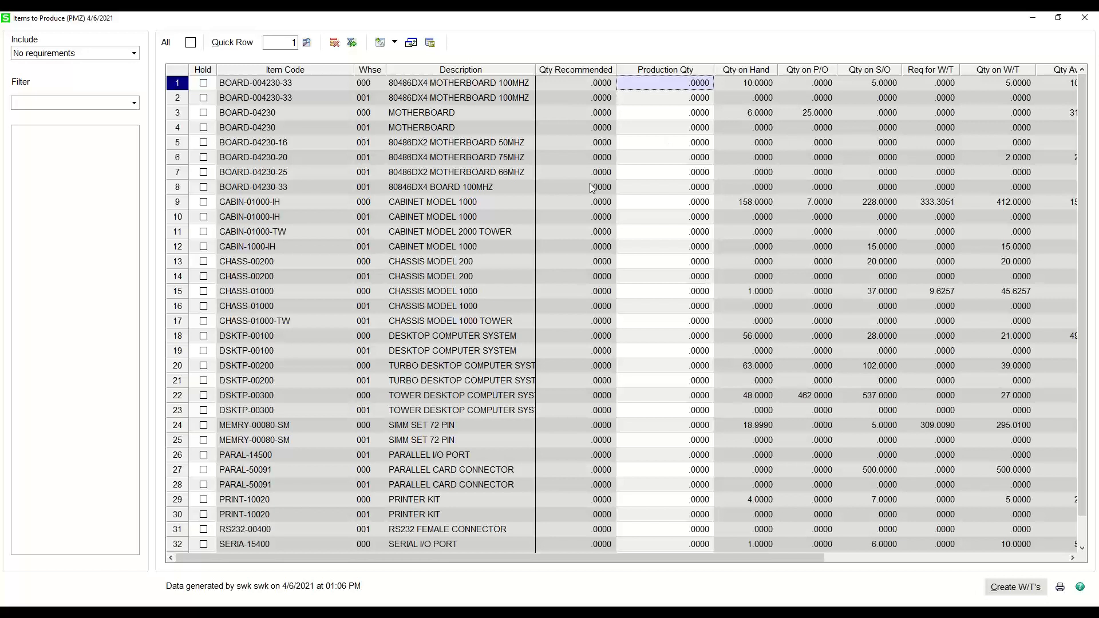
pyautogui.click(88, 51)
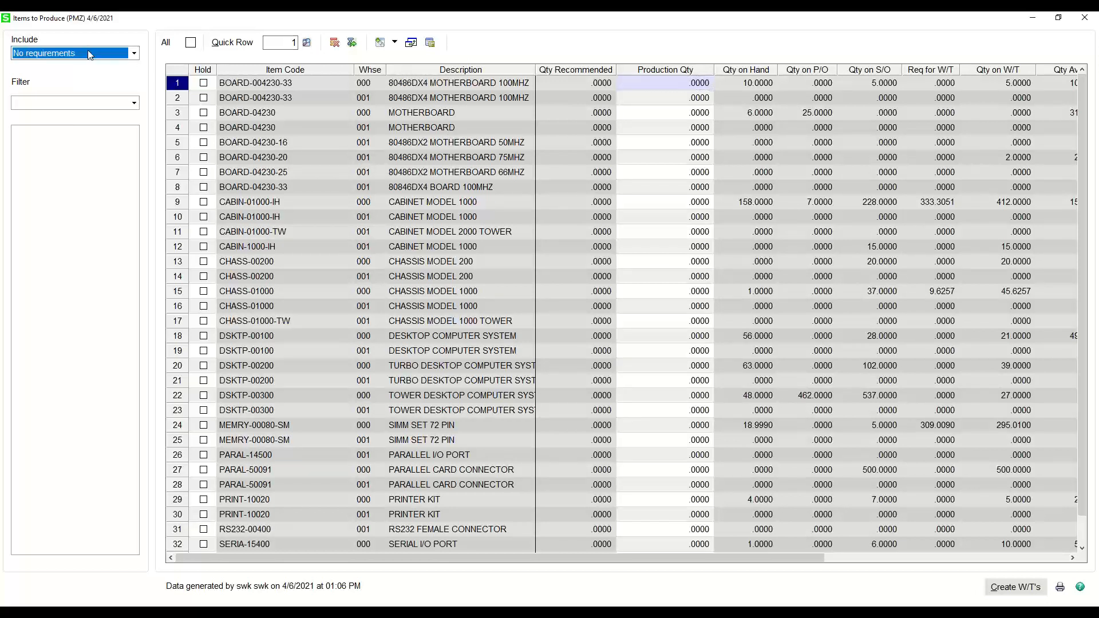
pyautogui.click(55, 72)
# - Filter the production list by product line and view the CHIP, FIN, PER, SYS and CARD items in turn
pyautogui.click(58, 102)
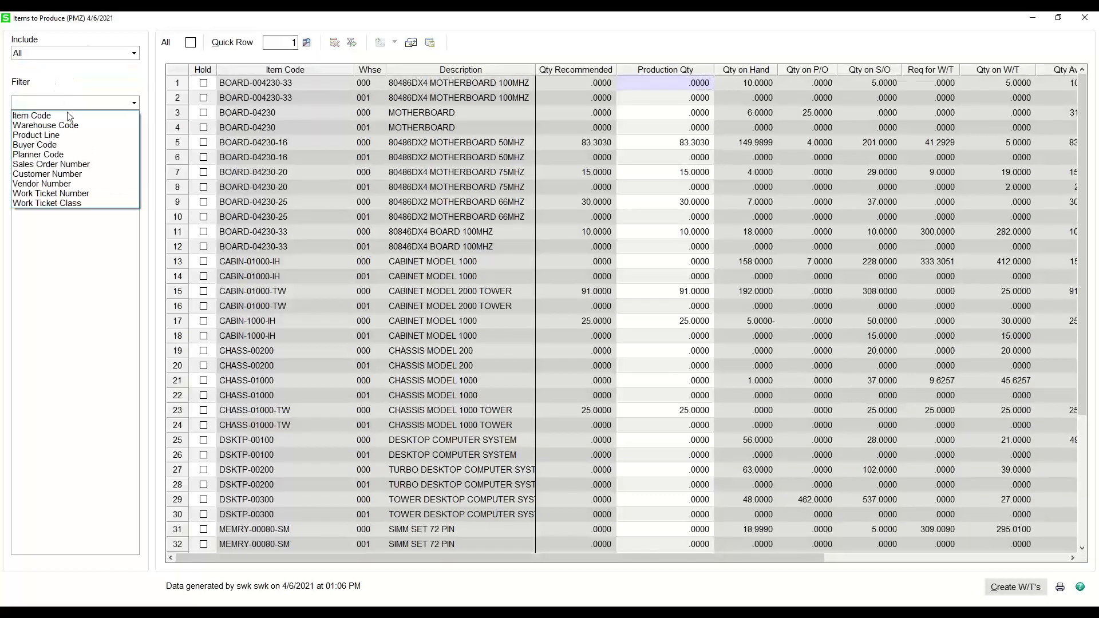
pyautogui.click(56, 134)
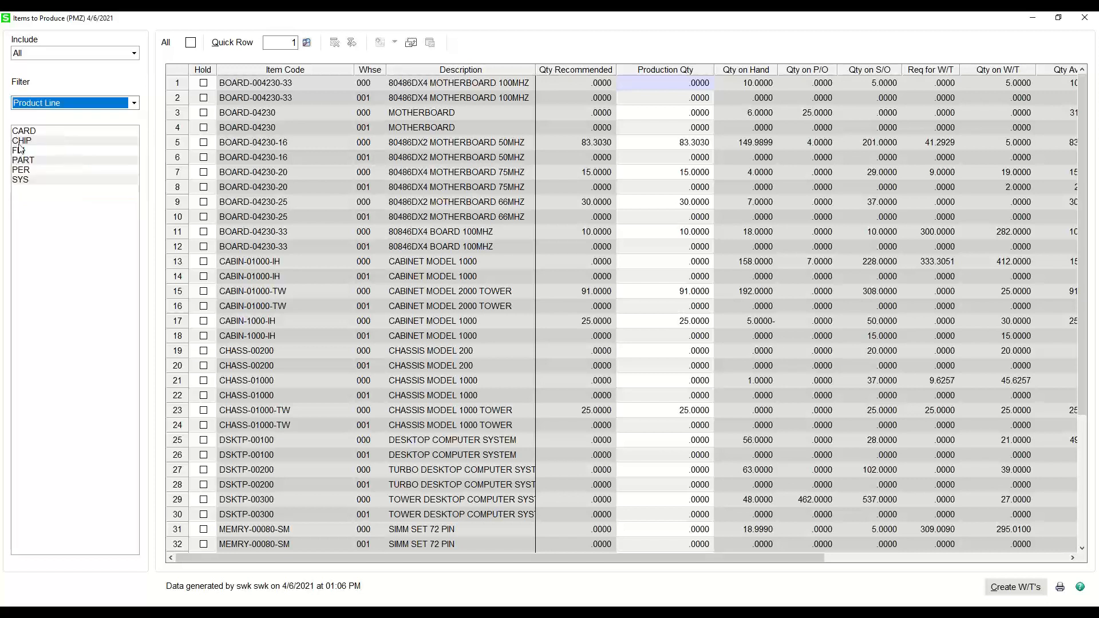
pyautogui.click(33, 141)
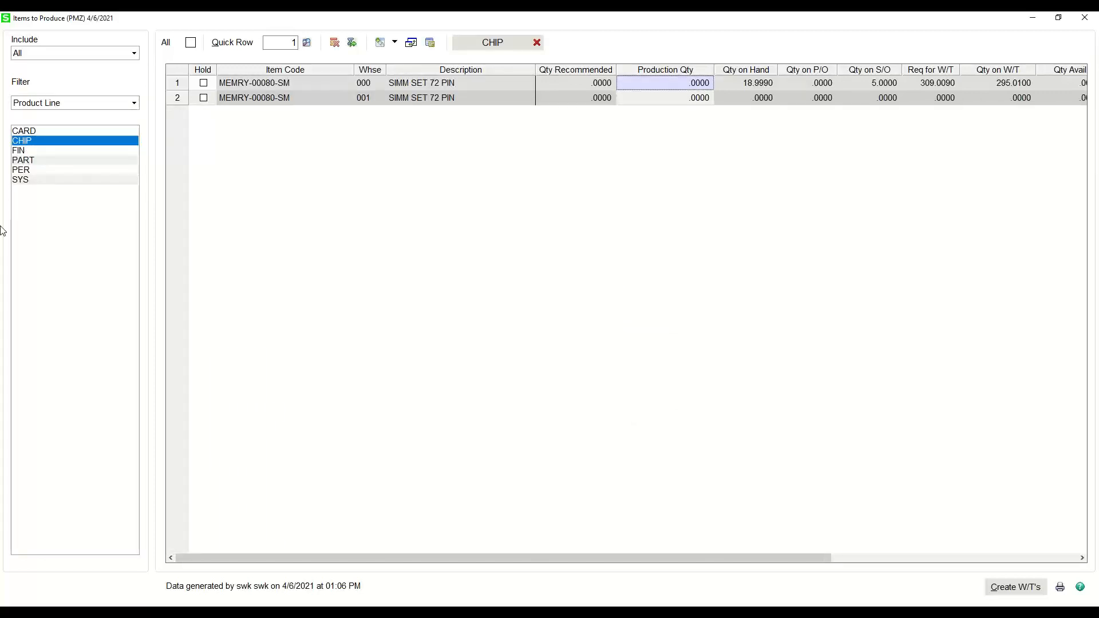
pyautogui.click(36, 151)
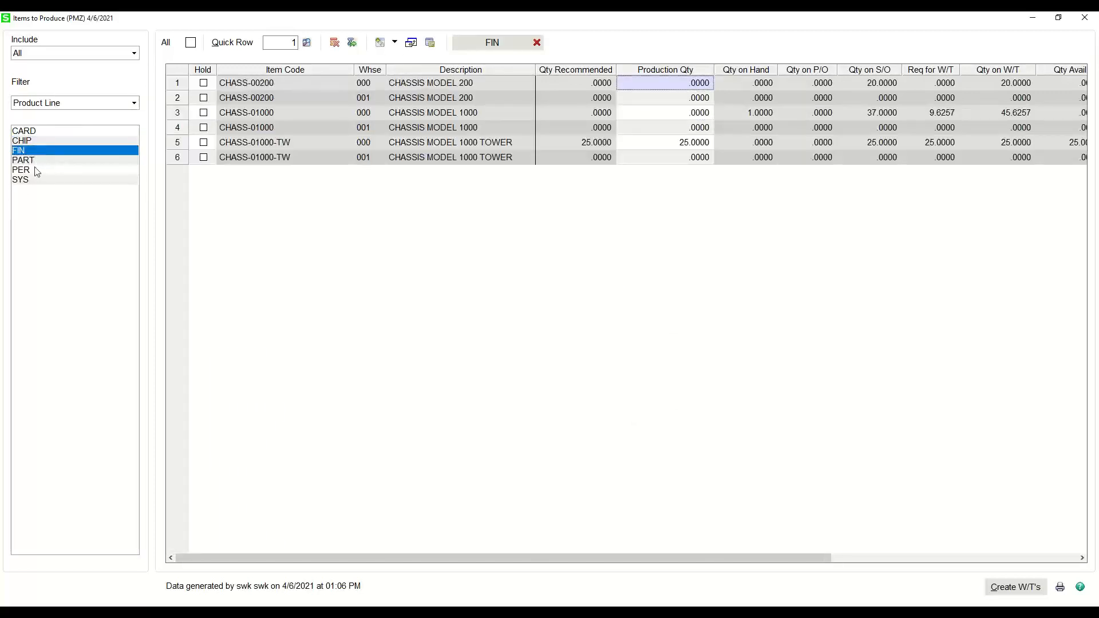
pyautogui.click(37, 171)
pyautogui.click(25, 182)
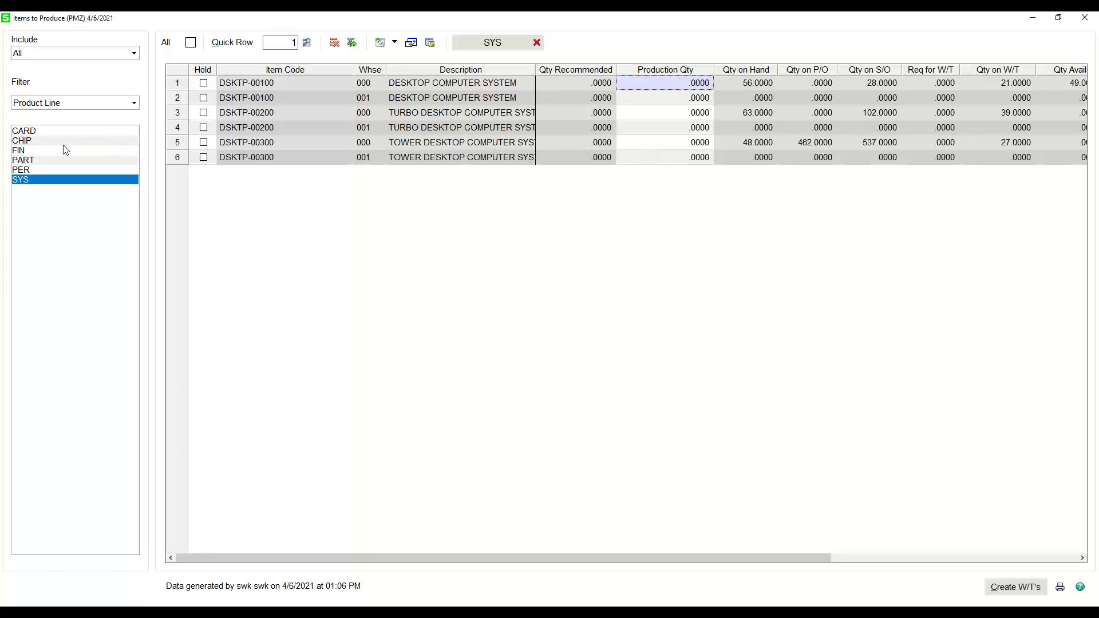
pyautogui.click(54, 132)
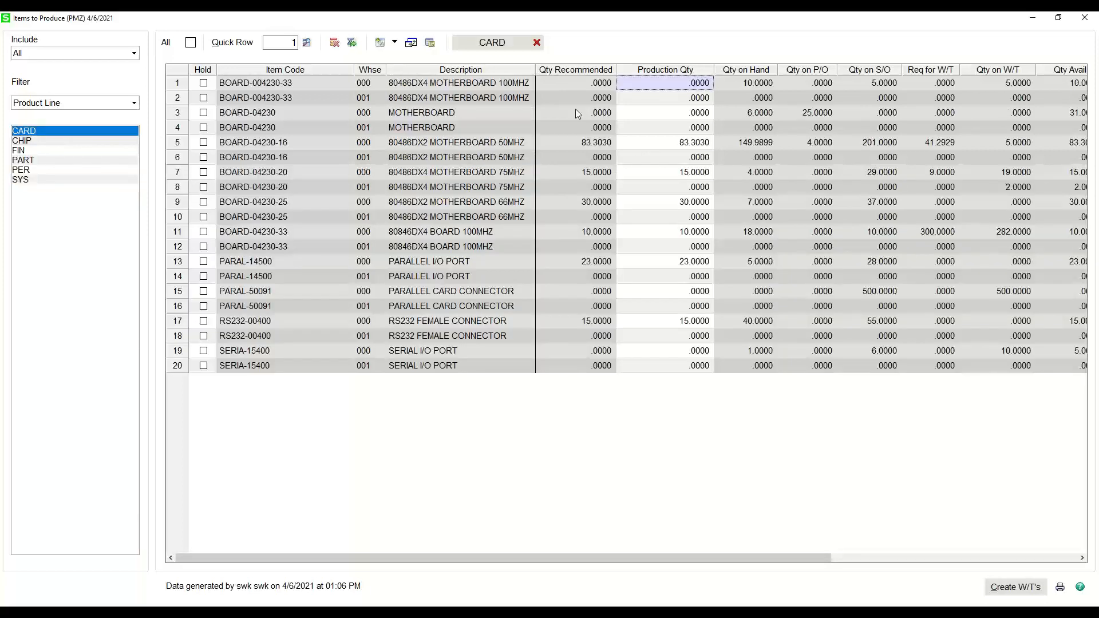
# - Check the production quantities of BOARD-04230-16, BOARD-04230-20, BOARD-04230-25 and BOARD-04230-33 within the CARD product line
pyautogui.click(659, 143)
pyautogui.click(667, 173)
pyautogui.click(667, 204)
pyautogui.click(667, 231)
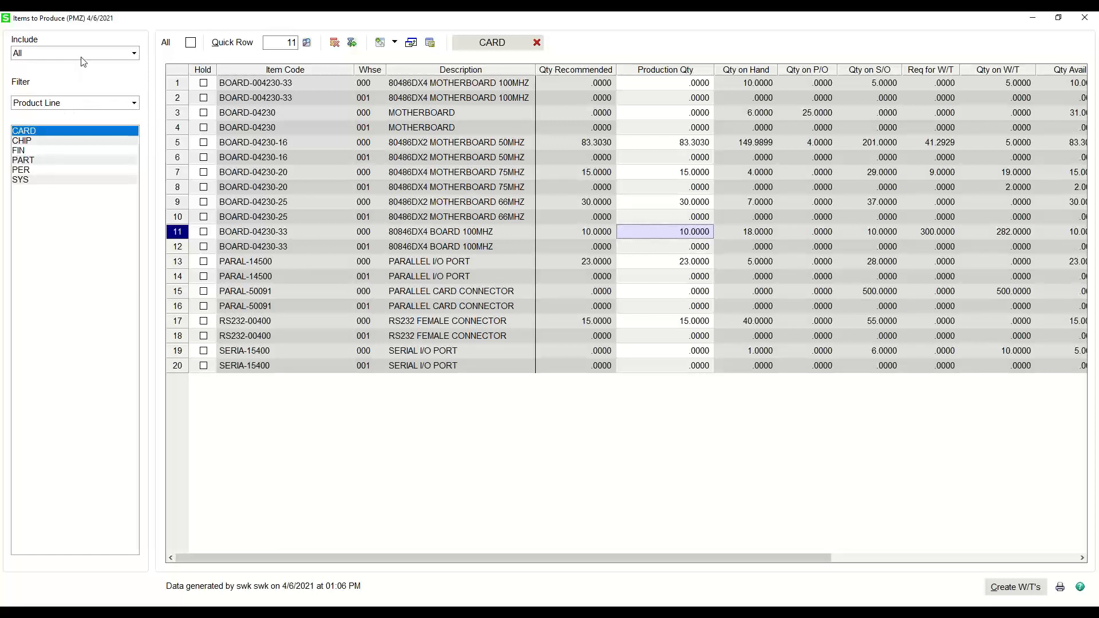
# - Clear the CARD product line filter and include only the items to produce in the list
pyautogui.click(538, 45)
pyautogui.click(79, 55)
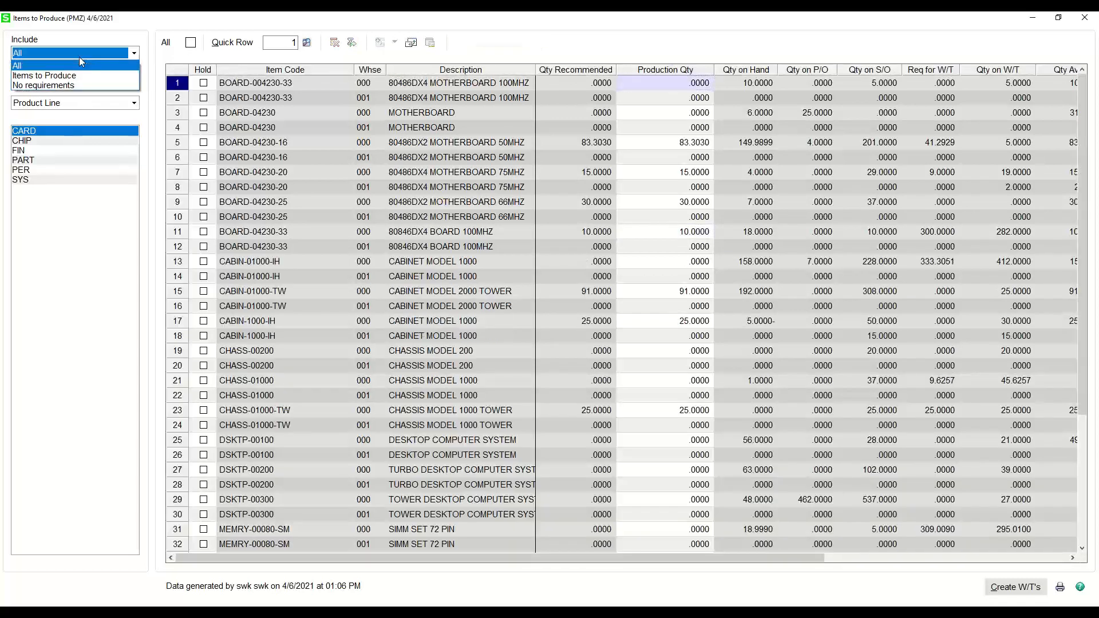
pyautogui.click(44, 75)
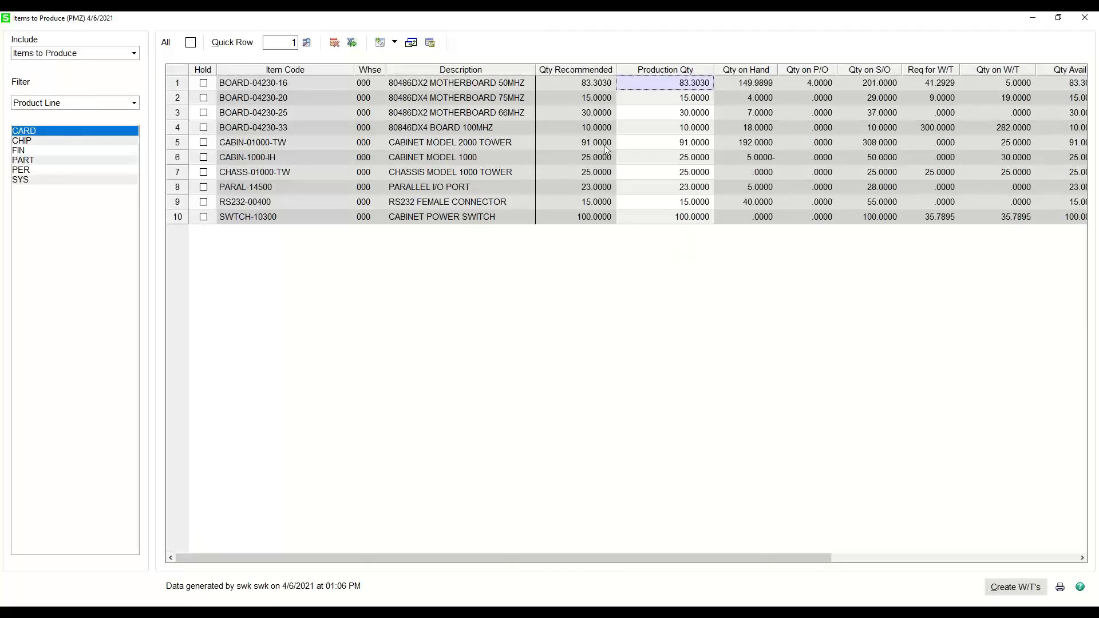
# - Put all items to produce on hold and look over the available item inquiry options
pyautogui.click(191, 42)
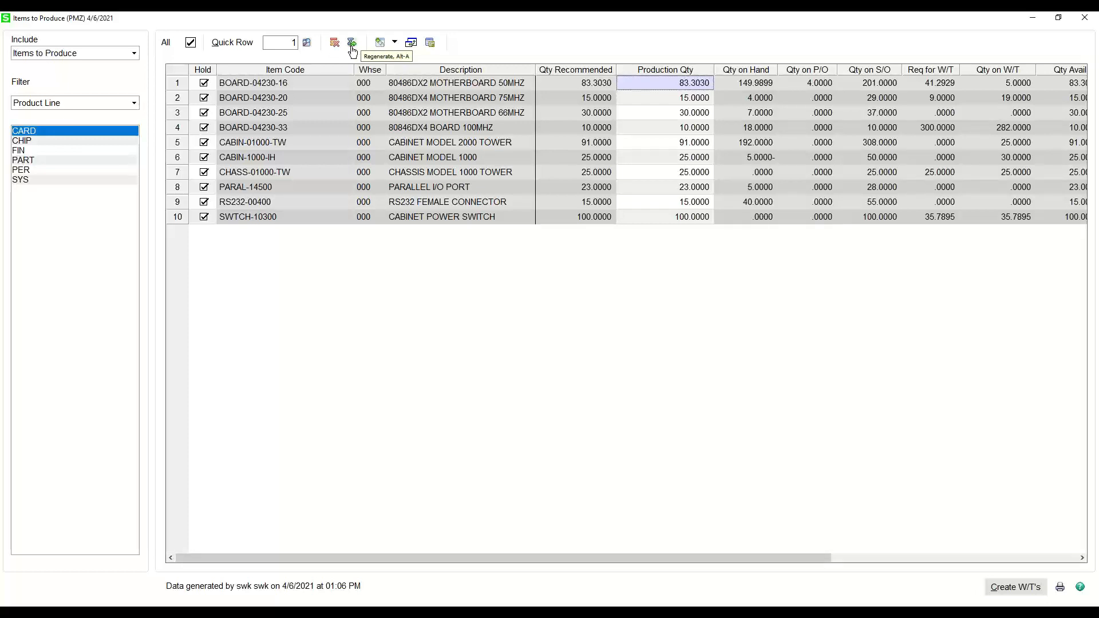
pyautogui.click(393, 45)
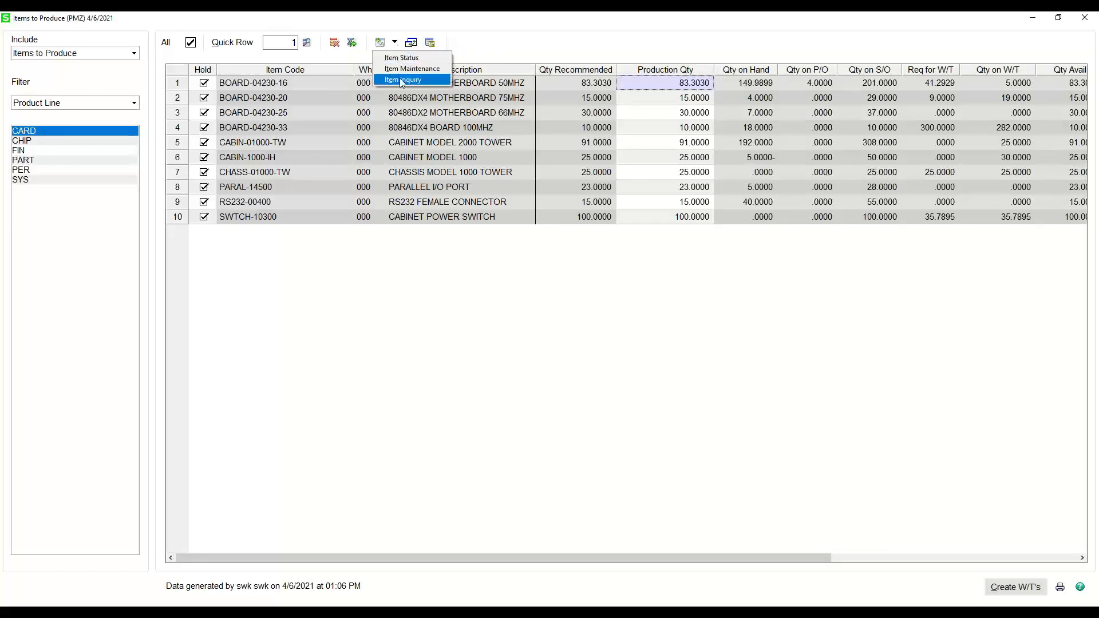
pyautogui.click(413, 45)
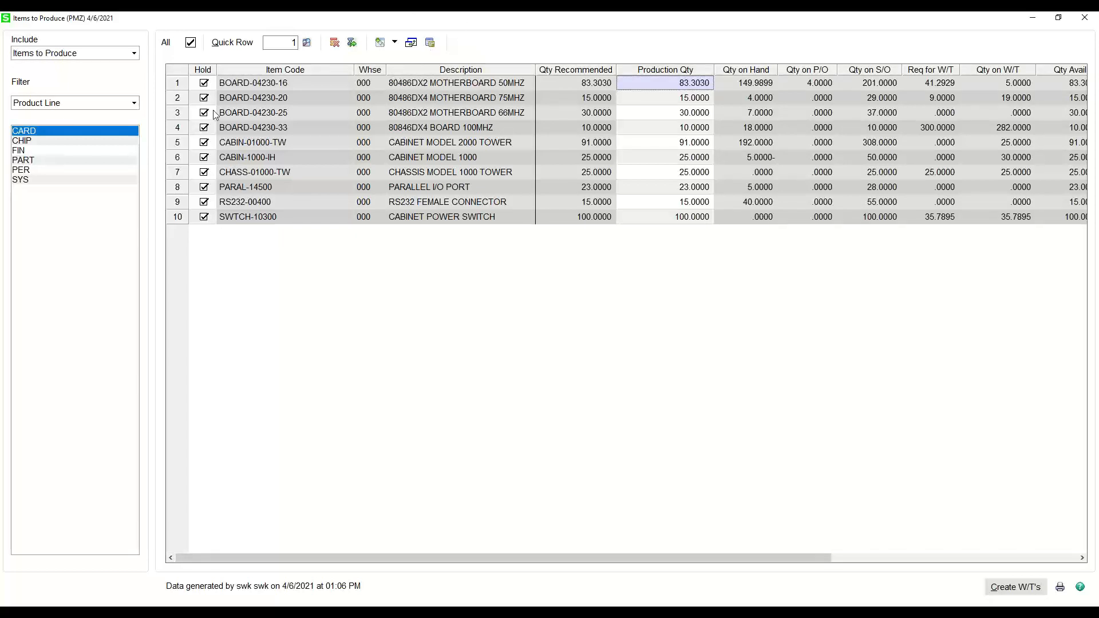
# - Take BOARD-04230-16, BOARD-04230-20 and BOARD-04230-25 off hold and create work tickets for them
pyautogui.click(204, 84)
pyautogui.click(204, 98)
pyautogui.click(204, 113)
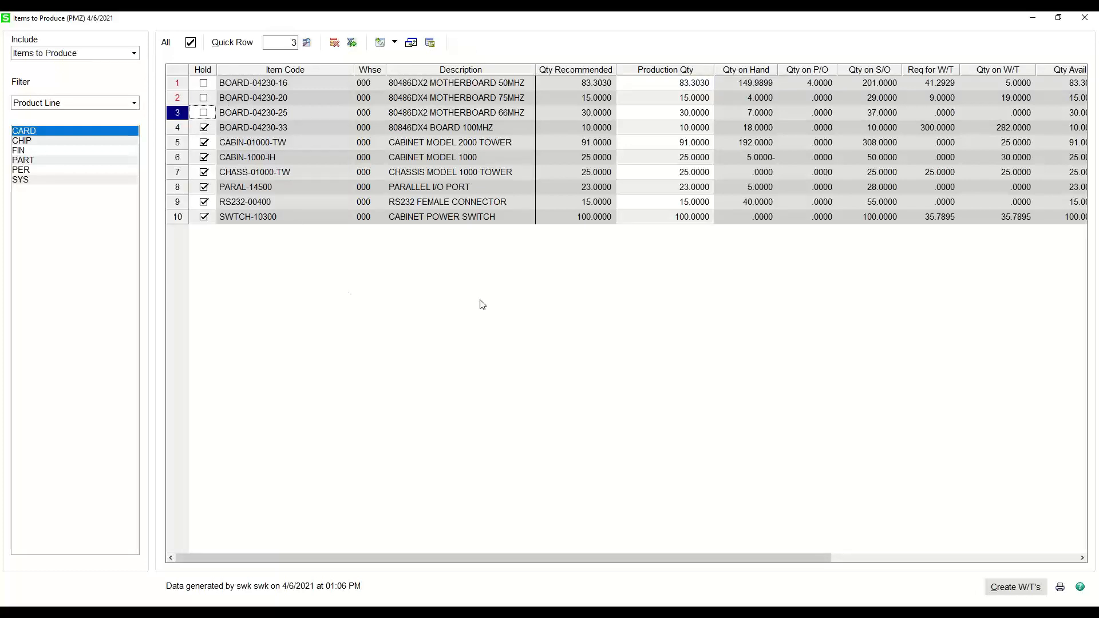
pyautogui.click(1010, 593)
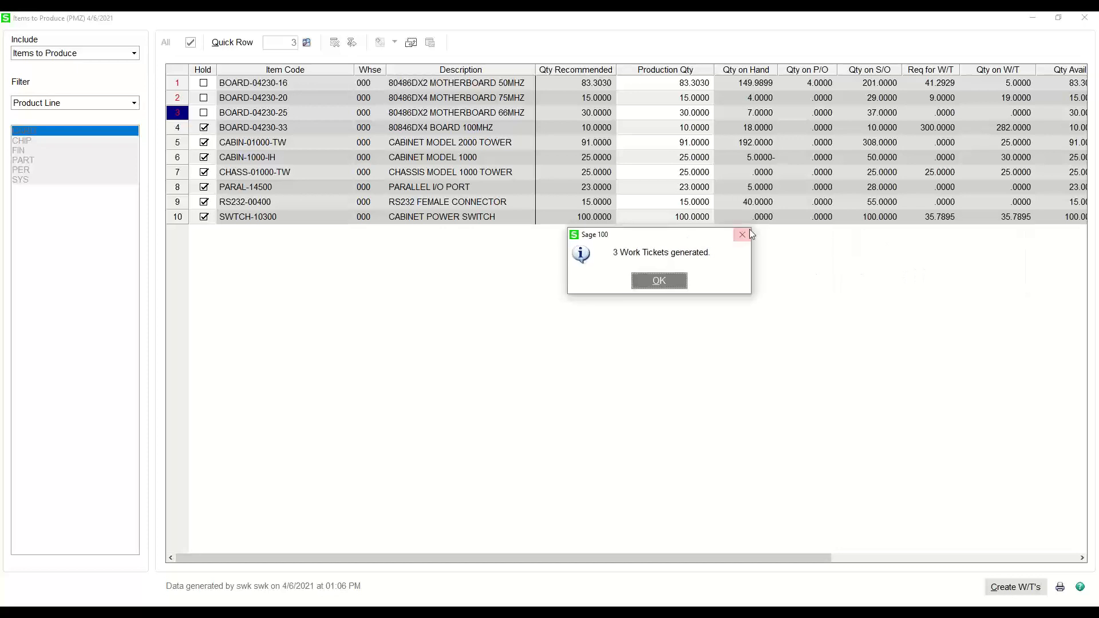
pyautogui.click(658, 281)
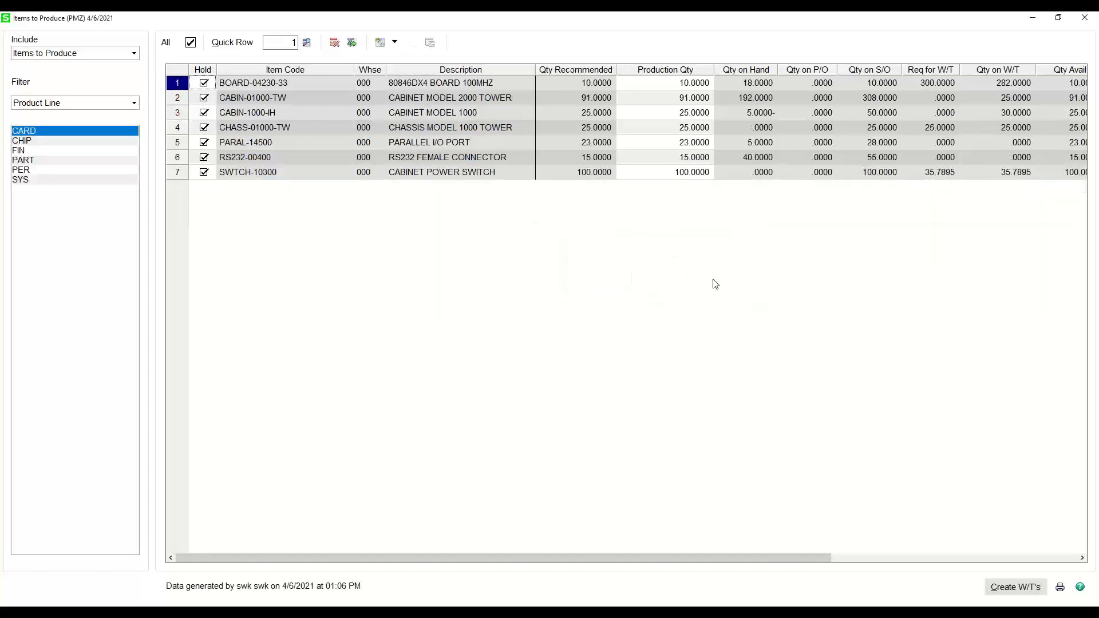
# - Open the requirement details of CABIN-01000-TW and follow the running balance through its inventory, work ticket and sales order lines
pyautogui.click(656, 98)
pyautogui.click(431, 43)
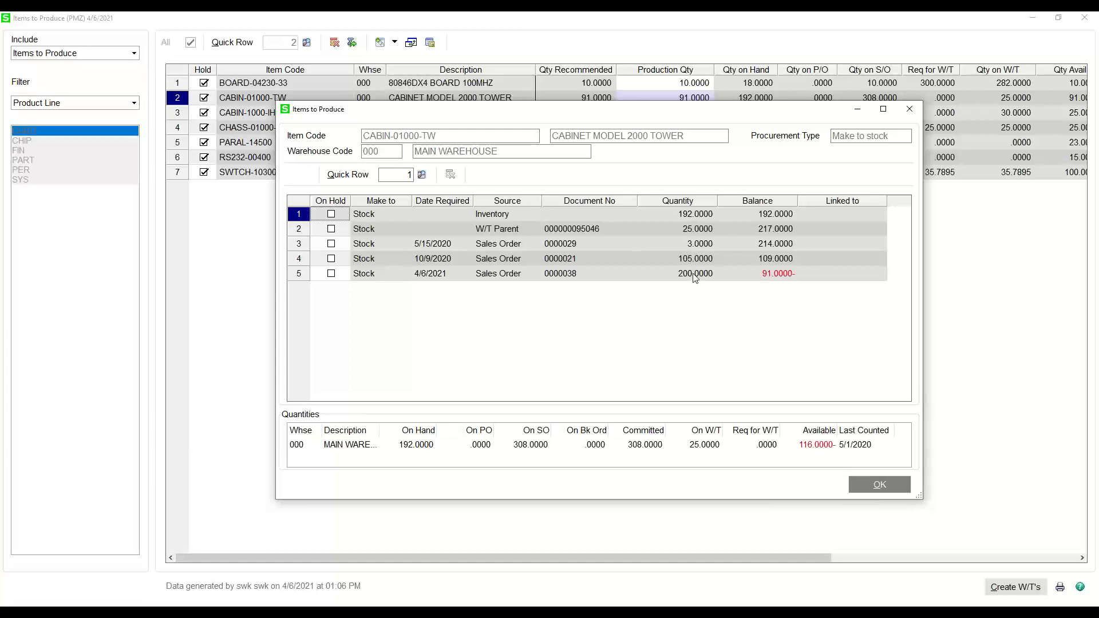
pyautogui.click(762, 216)
pyautogui.click(766, 230)
pyautogui.click(766, 246)
pyautogui.click(764, 261)
pyautogui.click(764, 275)
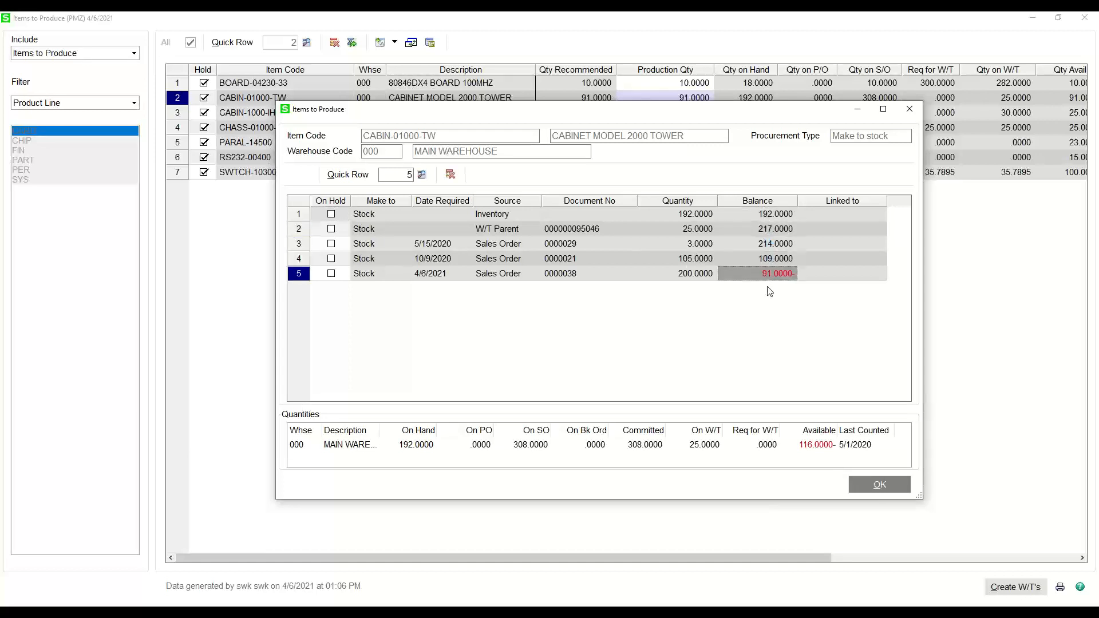
pyautogui.click(878, 484)
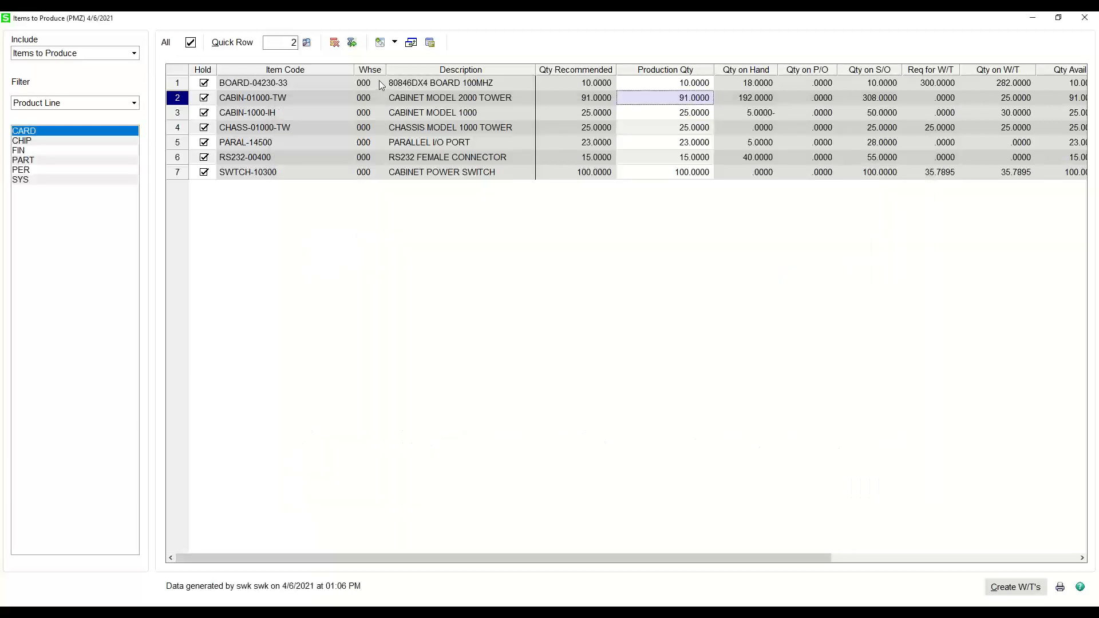
# - Leave the production list and open the newest work ticket, for BOARD-04230-25, in Production Management's Work Ticket Entry
pyautogui.click(1079, 21)
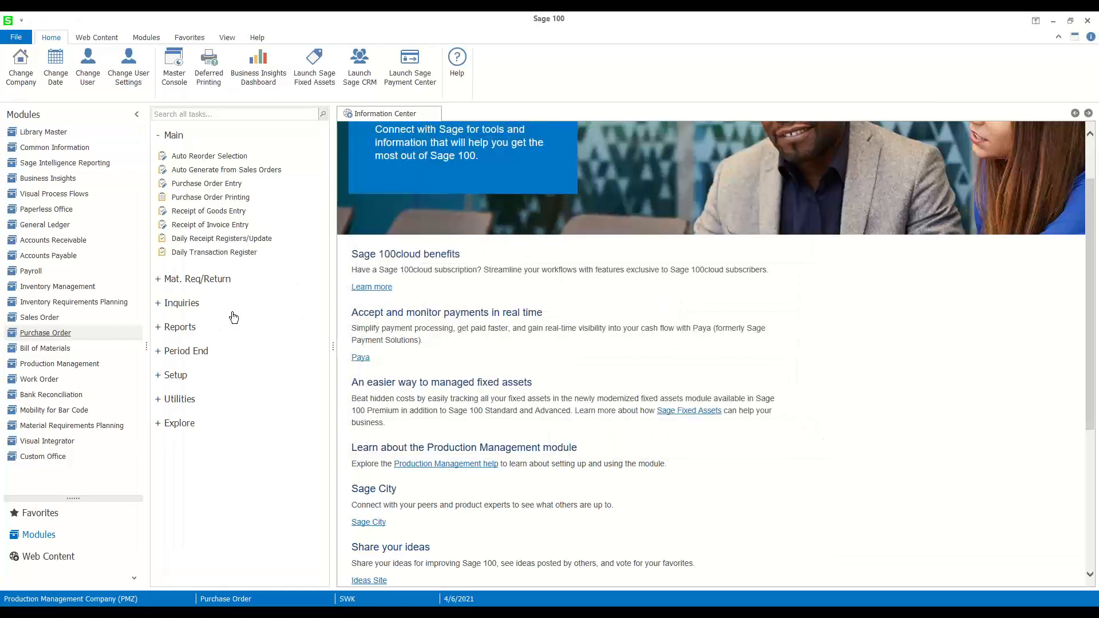
pyautogui.click(60, 363)
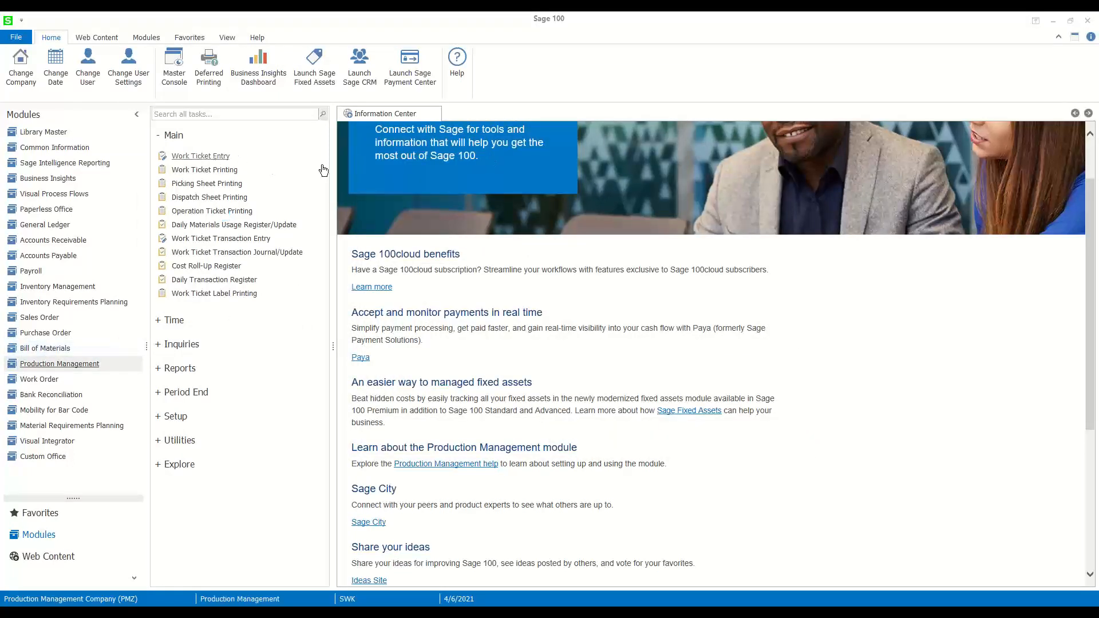
pyautogui.click(199, 156)
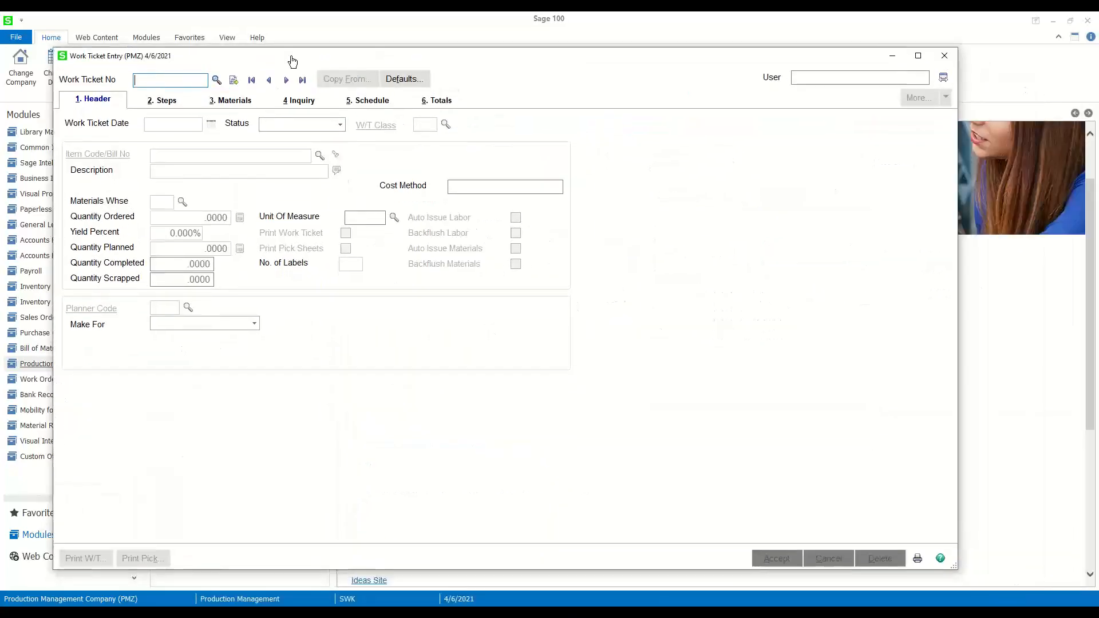
pyautogui.click(217, 81)
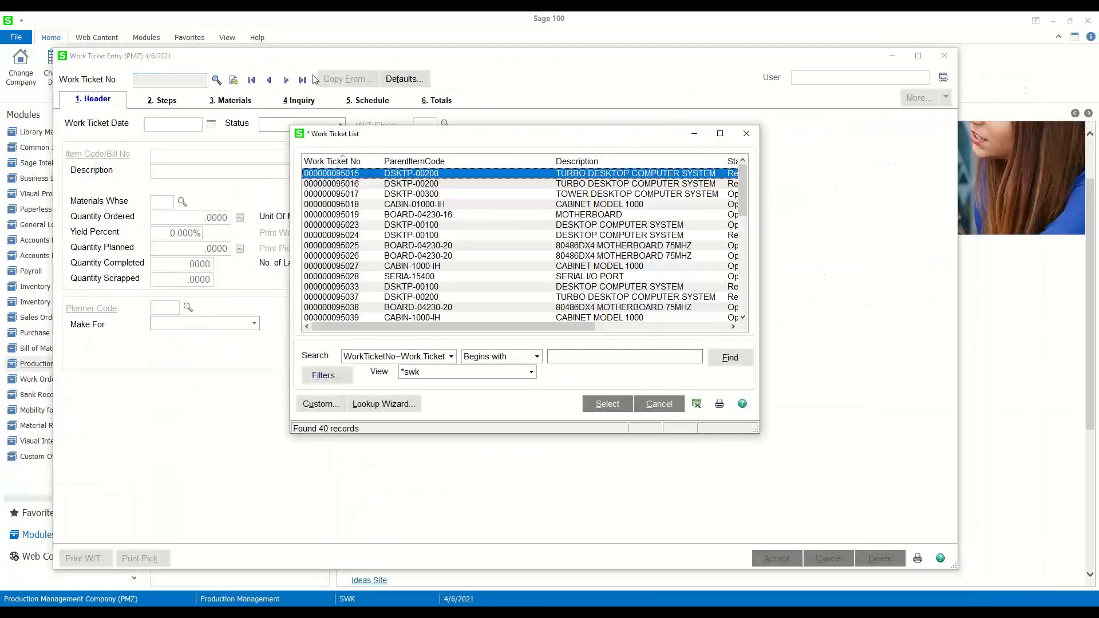
pyautogui.click(323, 162)
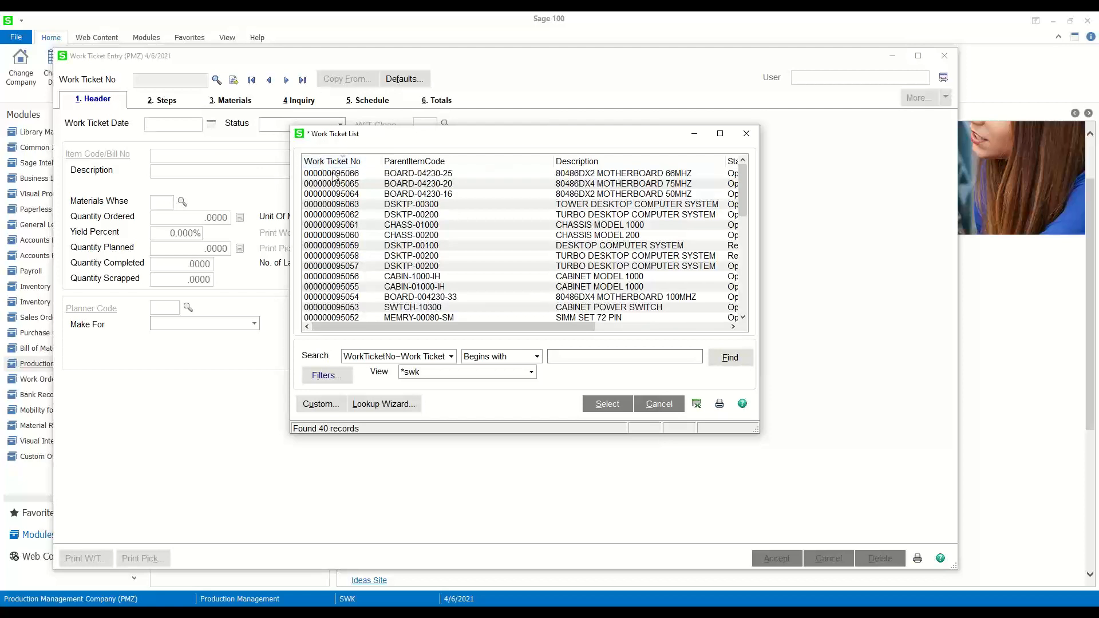
pyautogui.doubleClick(335, 174)
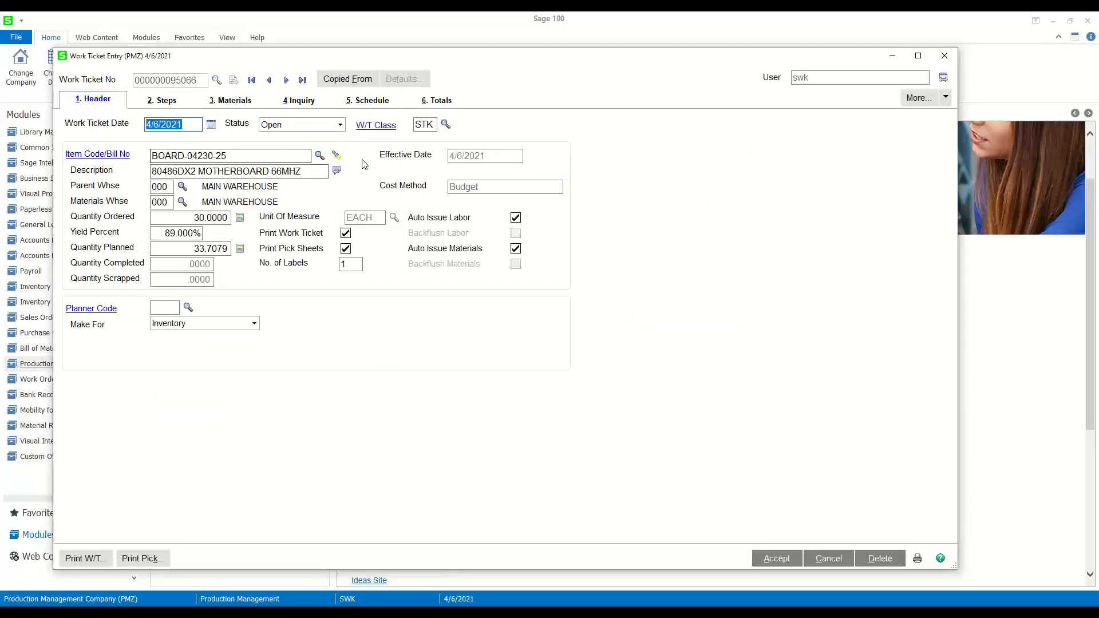
# - Review the steps, materials and header of the BOARD-04230-25 work ticket, and close it
pyautogui.click(166, 101)
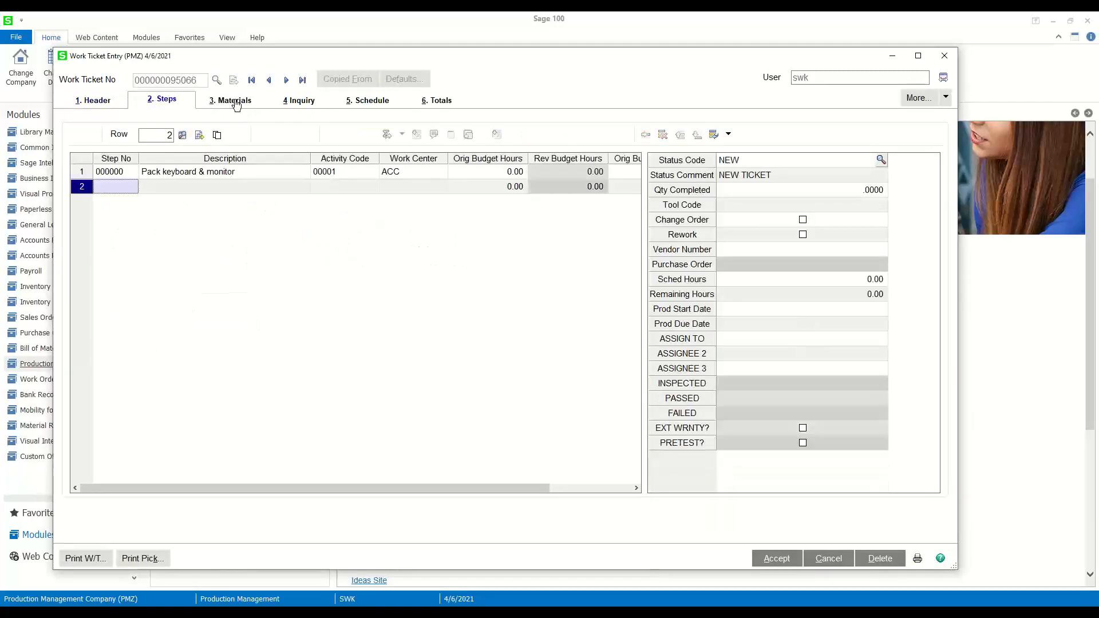
pyautogui.click(224, 103)
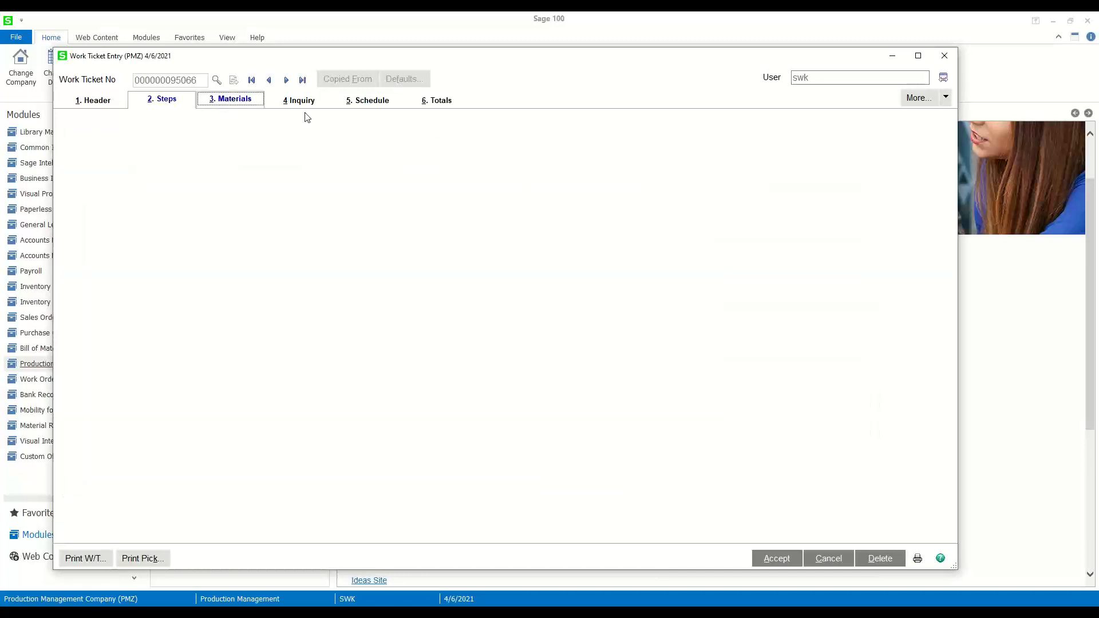
pyautogui.click(84, 102)
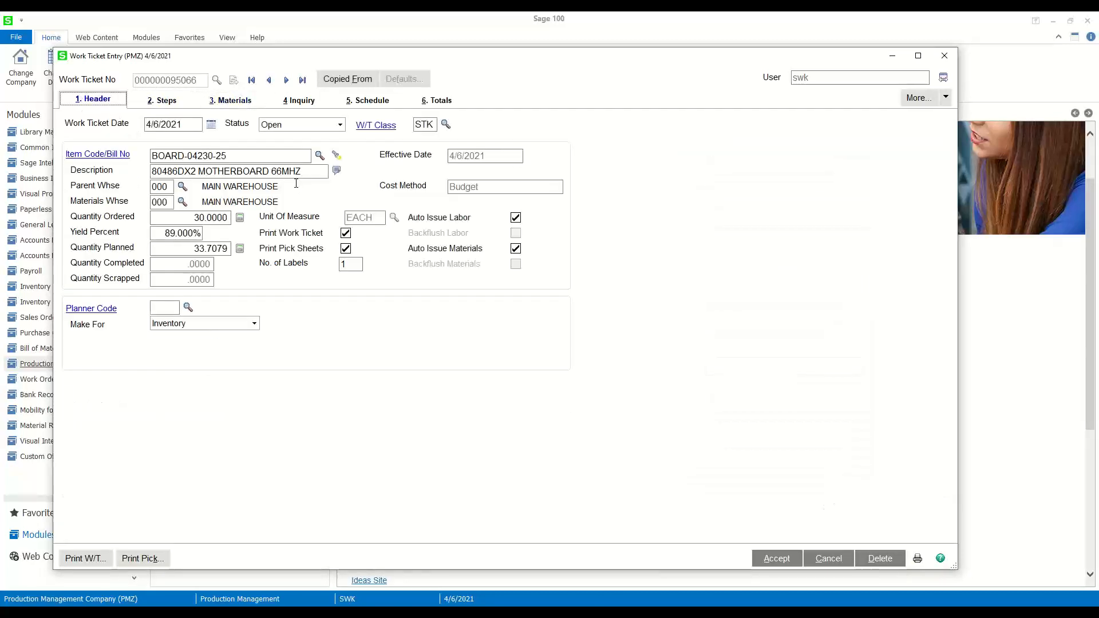
pyautogui.click(945, 57)
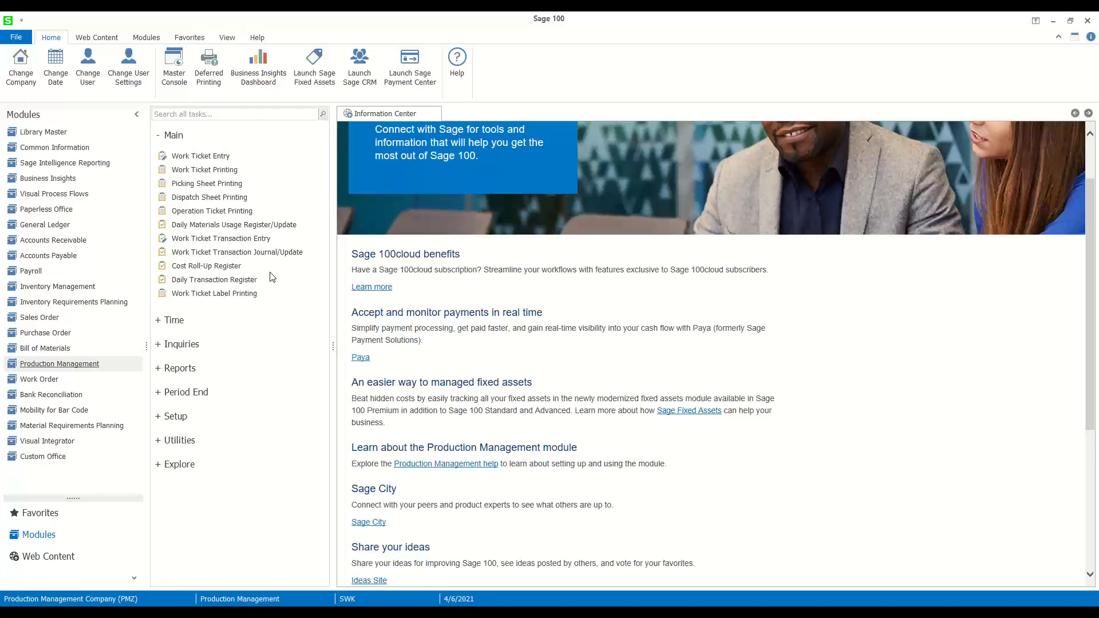
pyautogui.hotkey('alt', 'Tab')
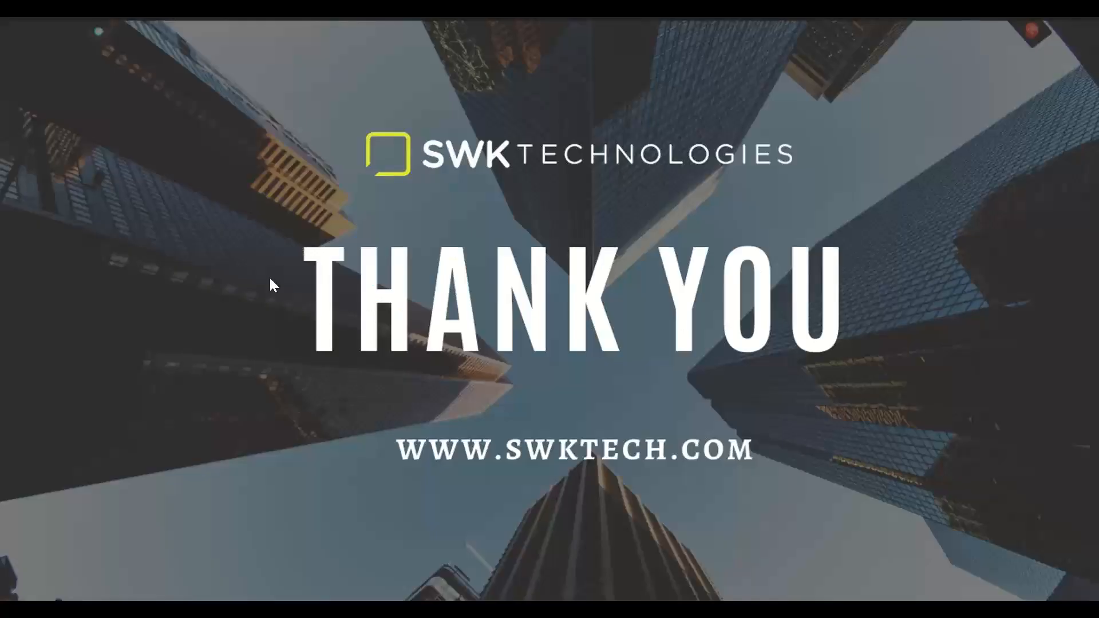